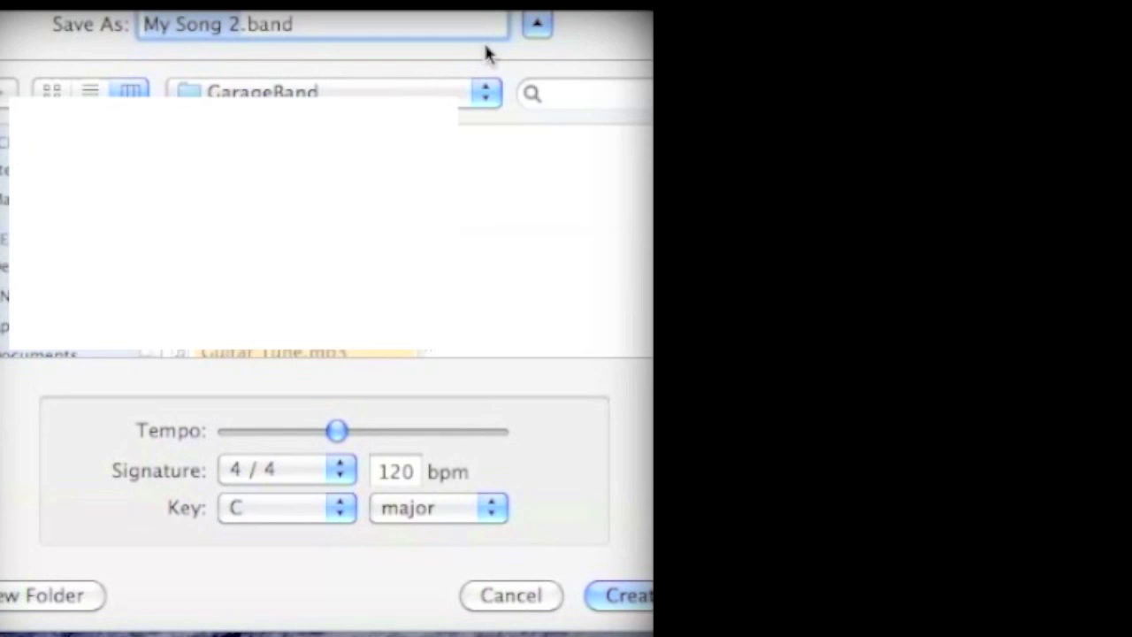
# - Name the new piano project 'Example' and create it
pyautogui.press('BackSpace')
pyautogui.write('Example.band')
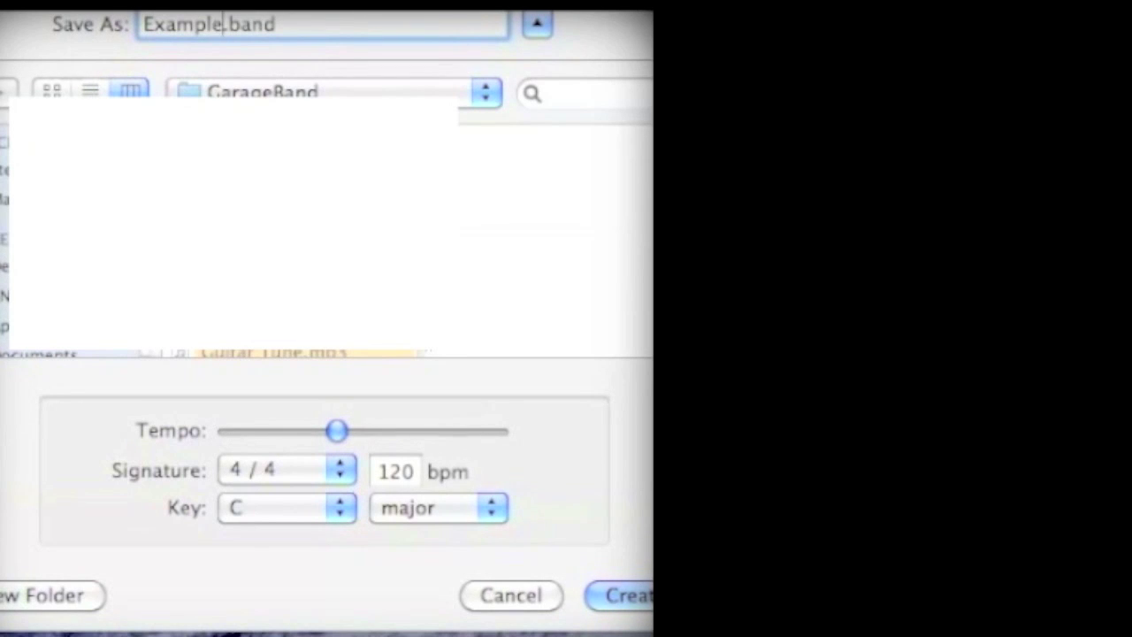
pyautogui.press('Return')
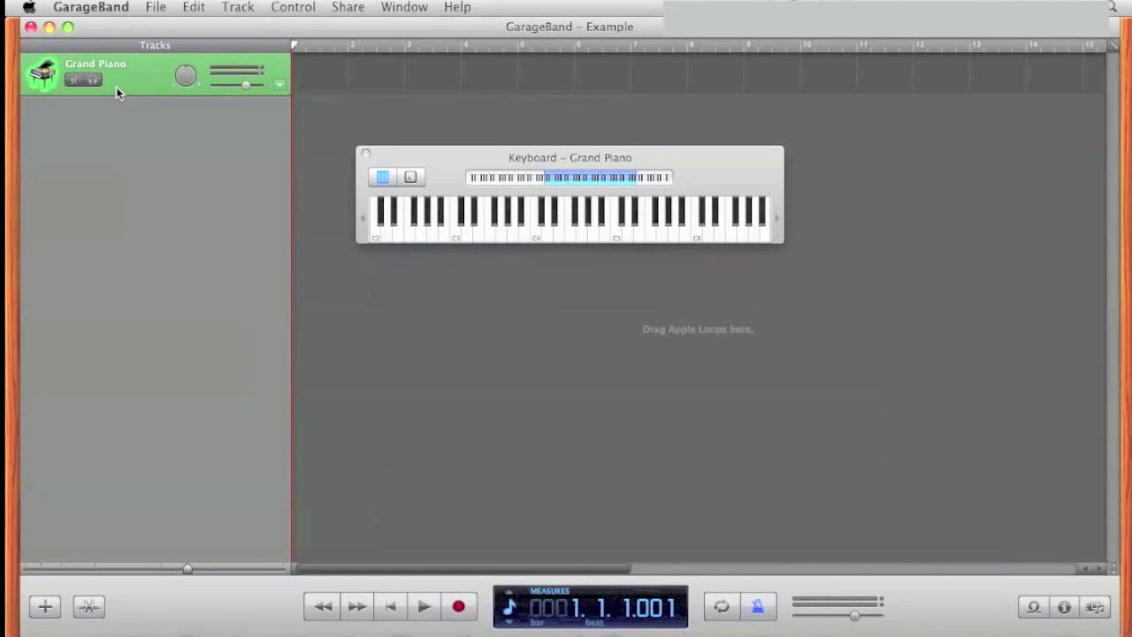
# - Show the Musical Typing keyboard and move it to the centre of the screen
pyautogui.click(404, 7)
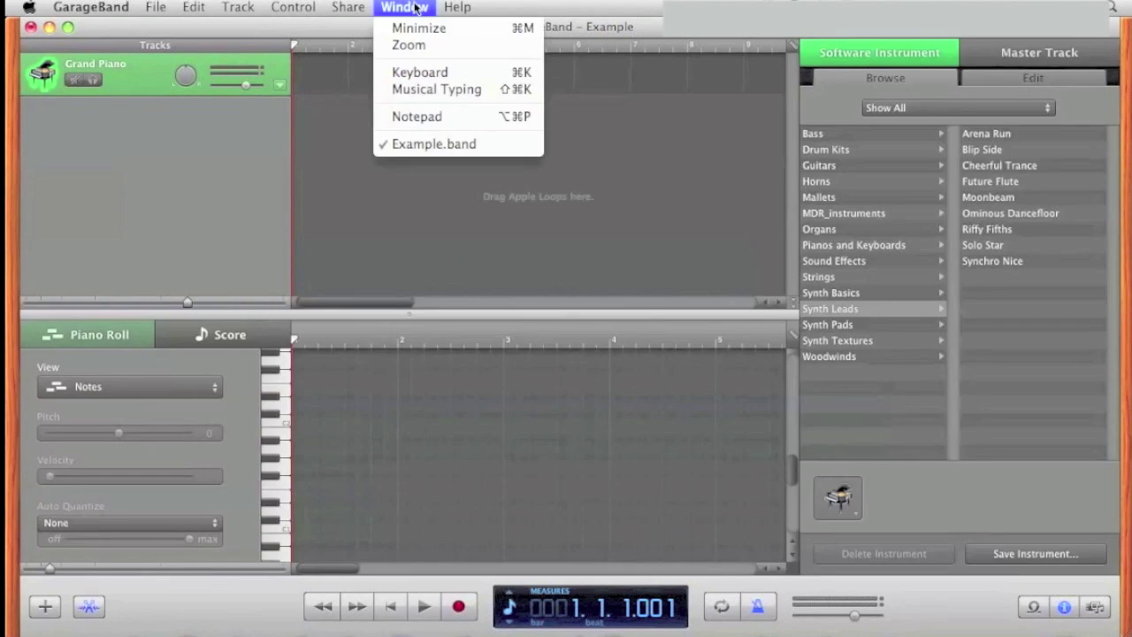
pyautogui.click(445, 91)
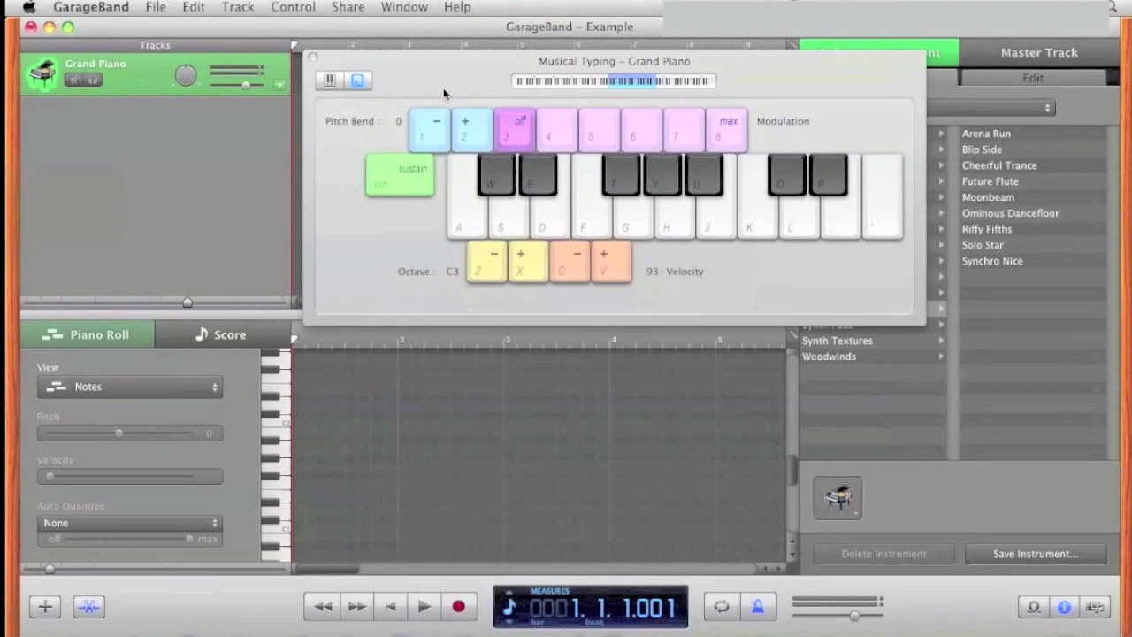
pyautogui.moveTo(476, 73); pyautogui.dragTo(406, 197)
# - Play test notes G, H, J, K, L and ;, turn on the metronome, and start recording
pyautogui.press('g')
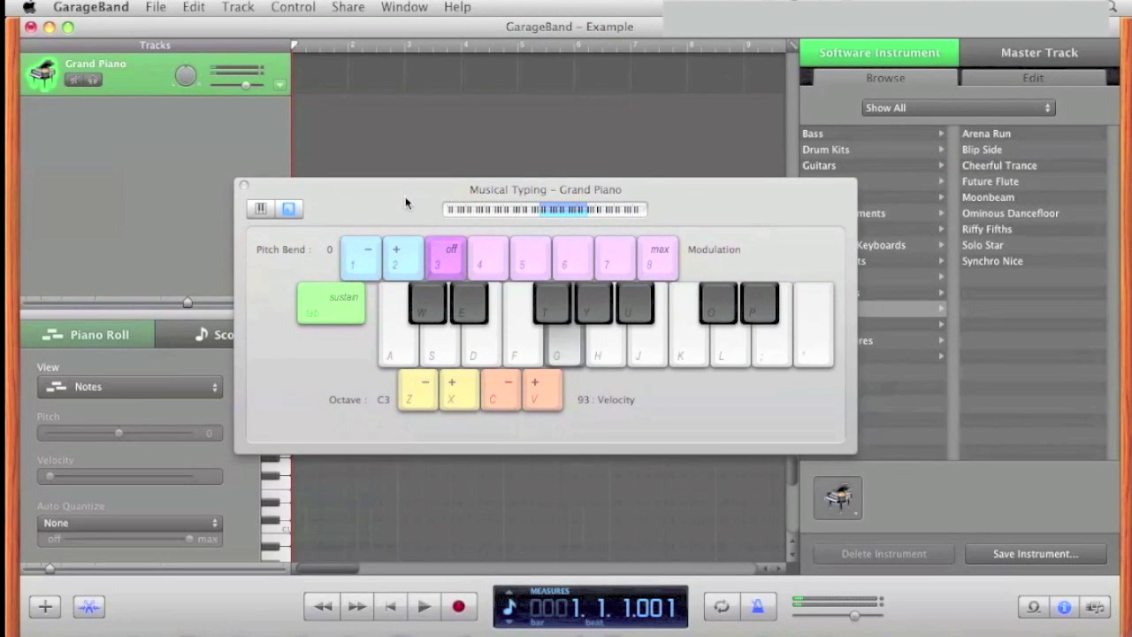
pyautogui.press('g')
pyautogui.press('h')
pyautogui.press('j')
pyautogui.press('k')
pyautogui.press(';')
pyautogui.press('l')
pyautogui.press('g')
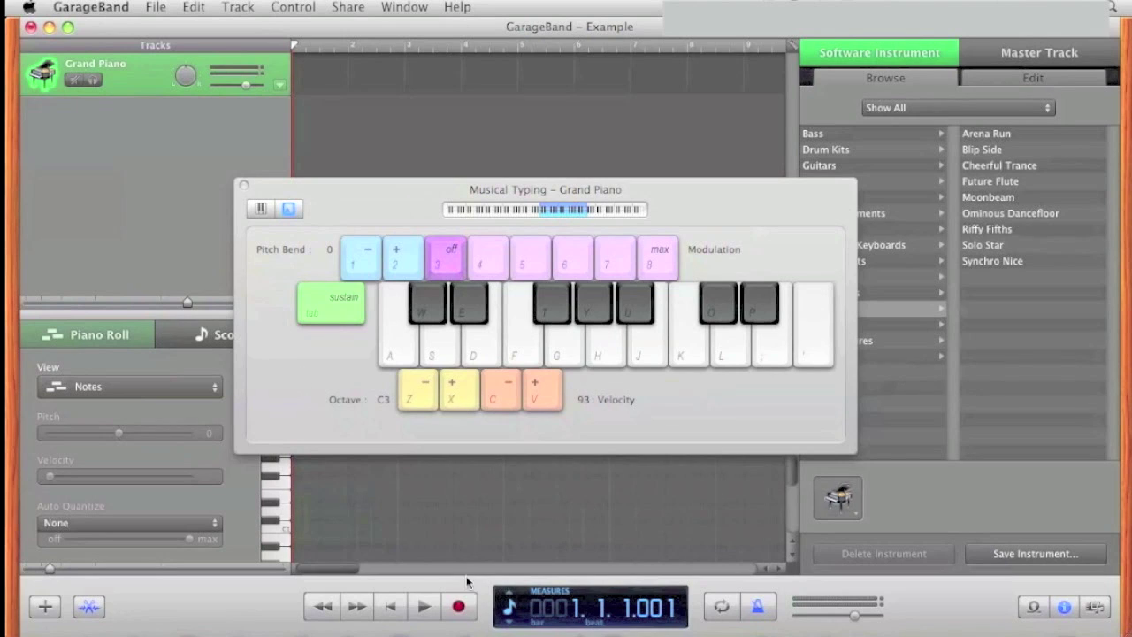
pyautogui.click(758, 607)
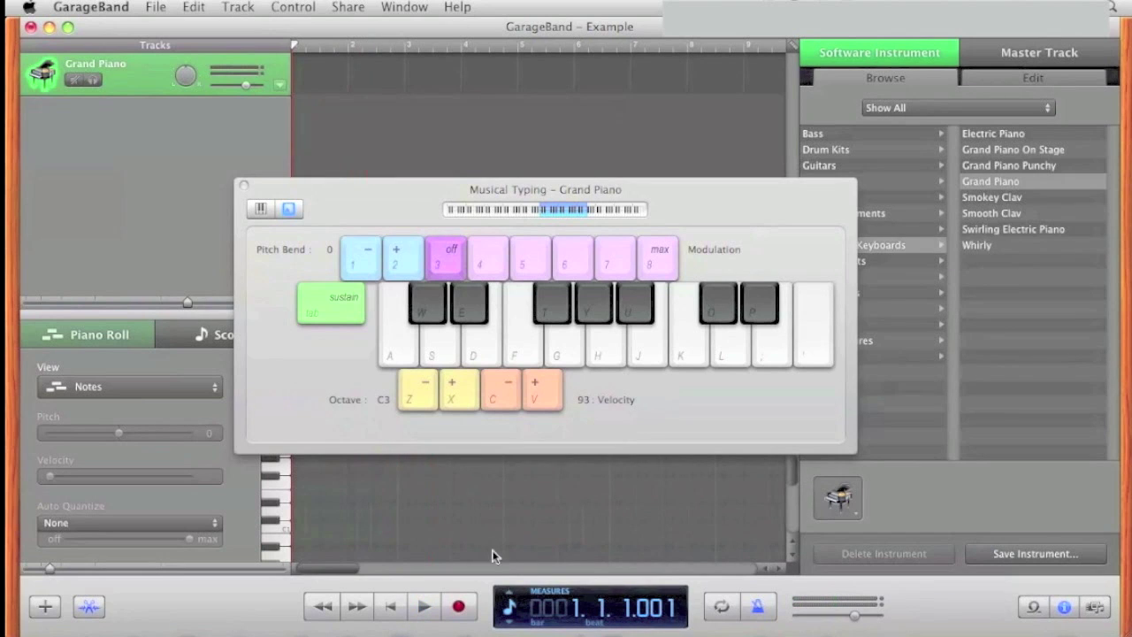
pyautogui.click(459, 608)
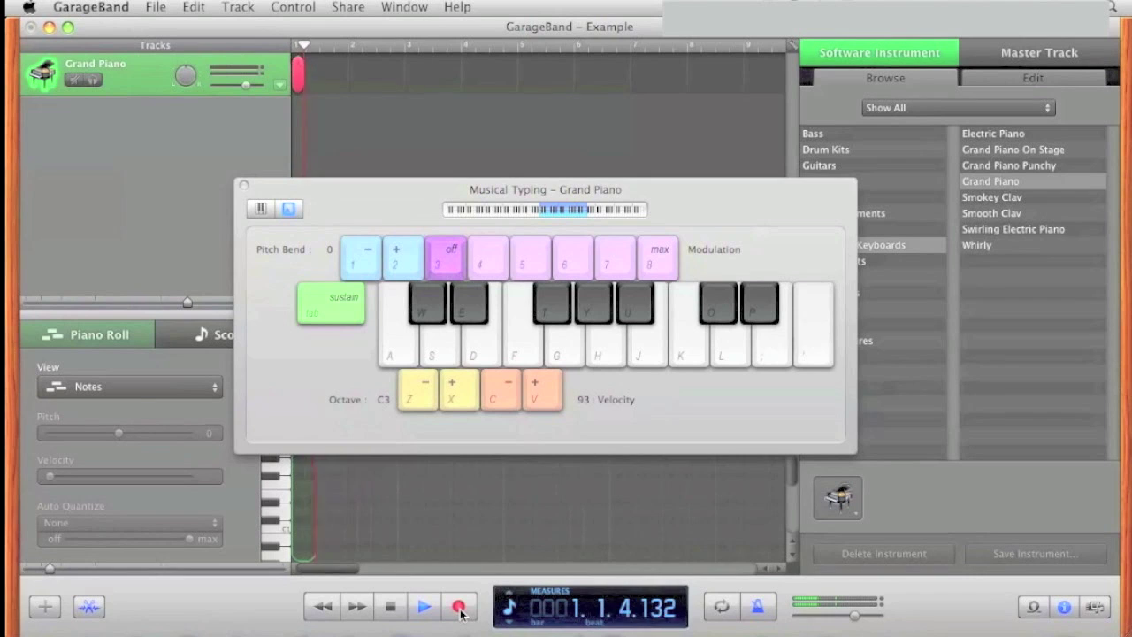
# - Play a roughly five-bar melody on Musical Typing, stop recording, and select the new region
pyautogui.hotkey('j', 'l')
pyautogui.hotkey('j', 'l')
pyautogui.hotkey('j', 'l')
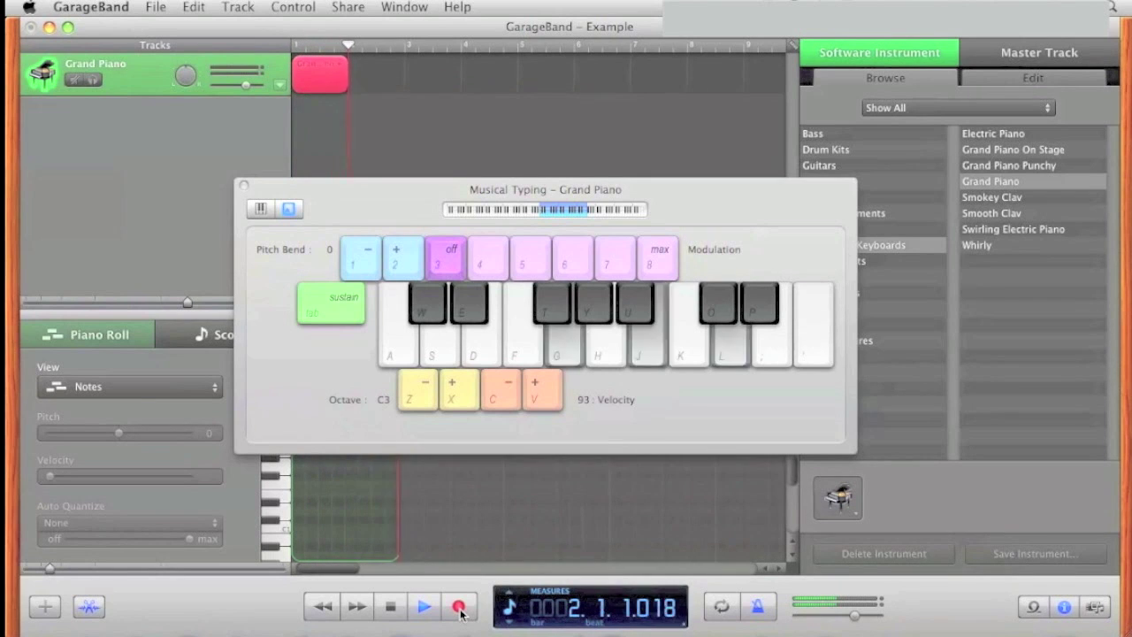
pyautogui.press('f')
pyautogui.hotkey('f', 'k')
pyautogui.hotkey('f', 'k')
pyautogui.hotkey('d', 'k')
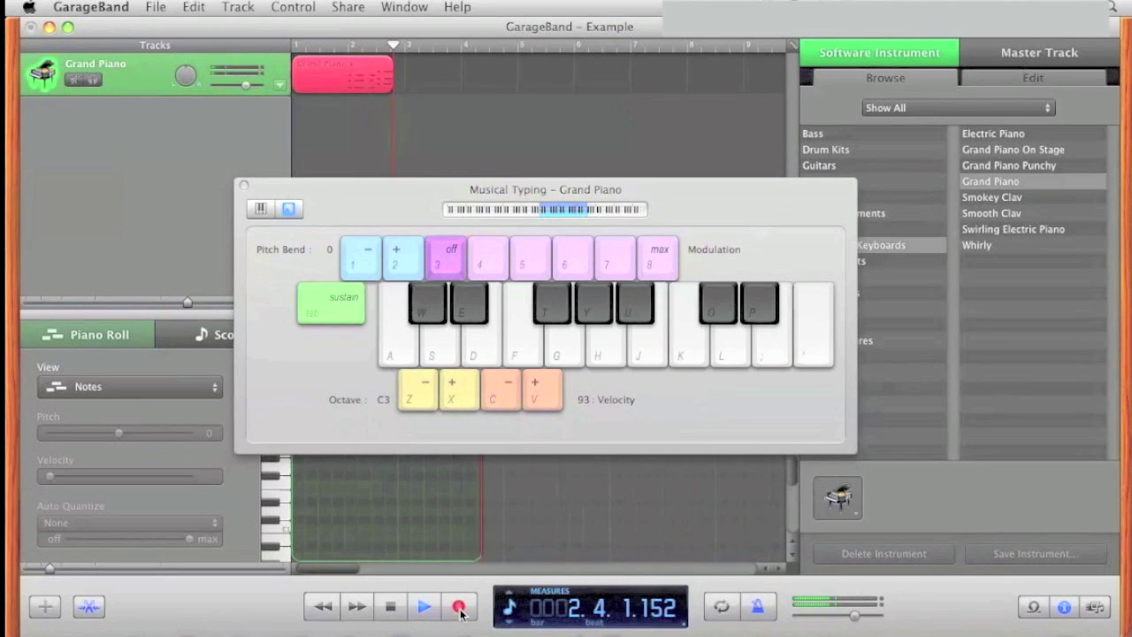
pyautogui.press('k')
pyautogui.press('s')
pyautogui.press('j')
pyautogui.press('s')
pyautogui.hotkey('j', 'l')
pyautogui.press('g')
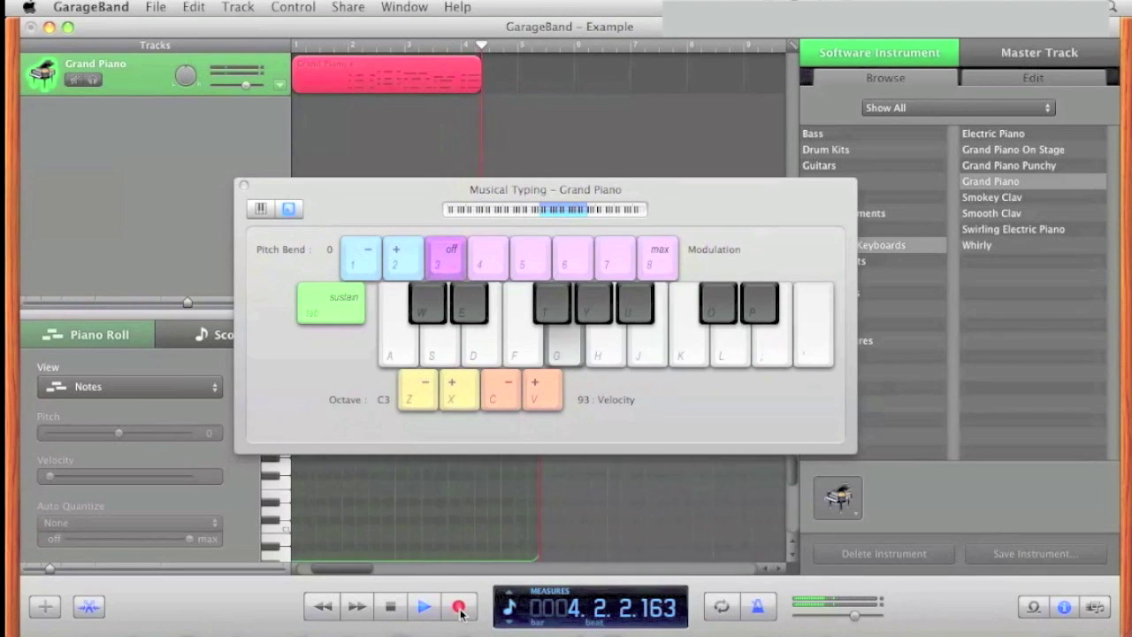
pyautogui.hotkey('f', 'k')
pyautogui.press('h')
pyautogui.press('k')
pyautogui.press('d')
pyautogui.press(';')
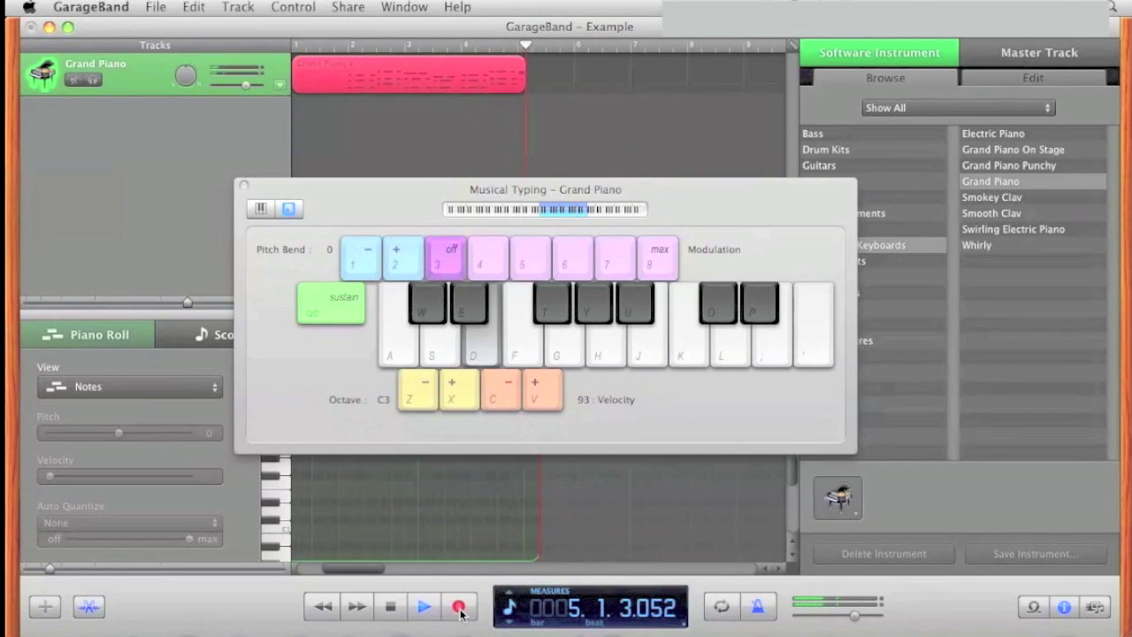
pyautogui.press('k')
pyautogui.press(';')
pyautogui.press('d')
pyautogui.hotkey('g', 'j')
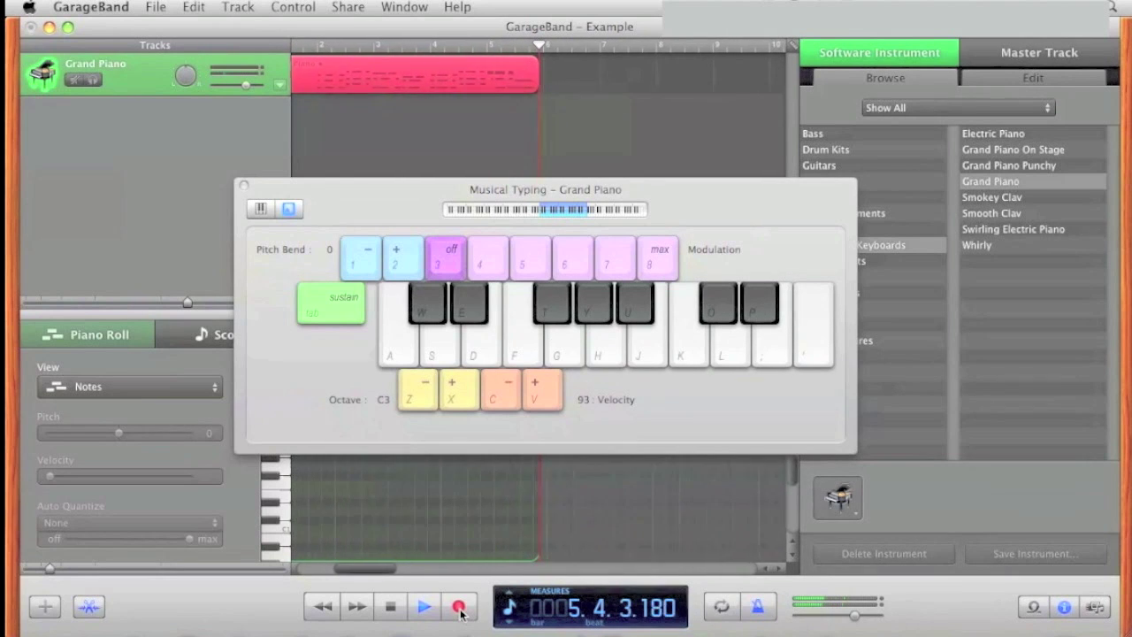
pyautogui.click(459, 608)
pyautogui.click(424, 78)
# - Select all the recorded piano notes and quantize their timing to 1/8 Note
pyautogui.moveTo(384, 196); pyautogui.dragTo(332, 77)
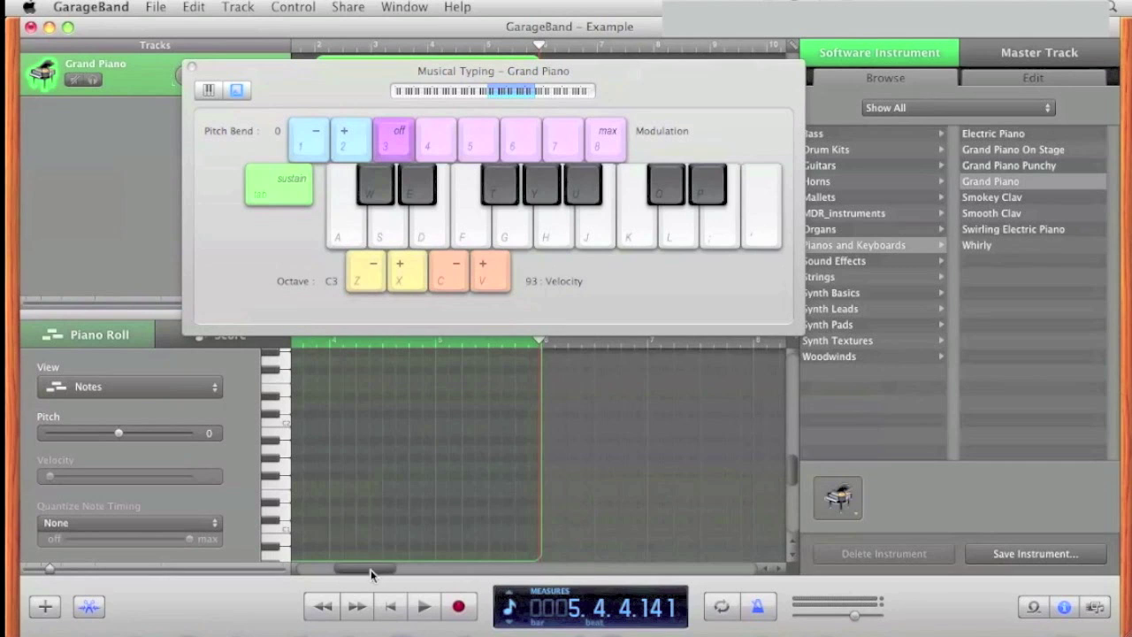
pyautogui.moveTo(368, 571); pyautogui.dragTo(335, 568)
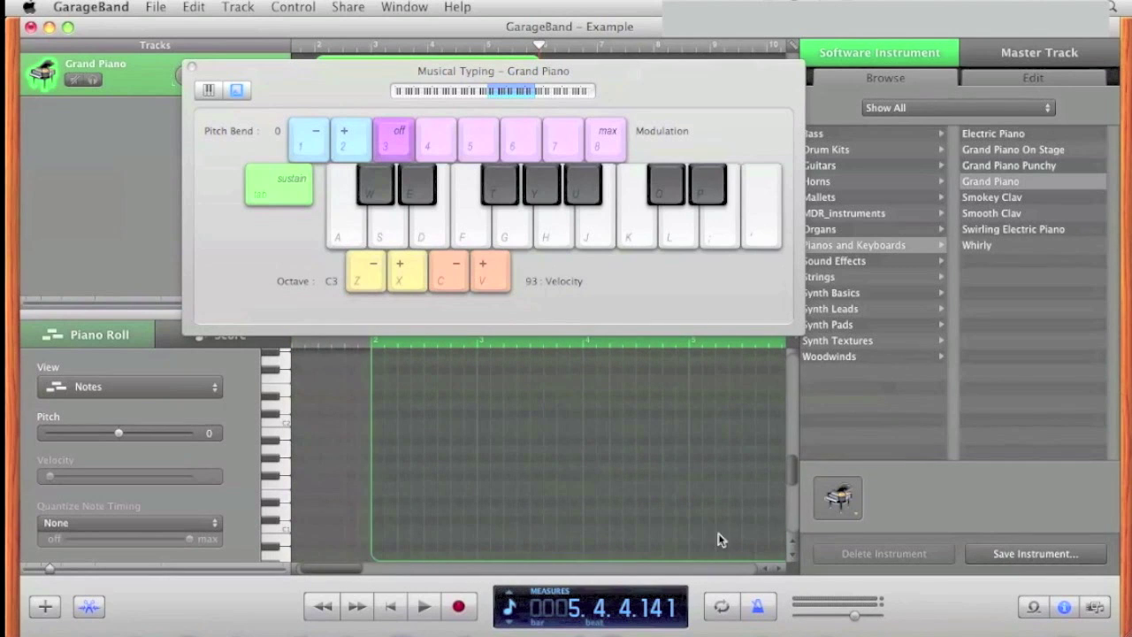
pyautogui.moveTo(795, 475); pyautogui.dragTo(796, 433)
pyautogui.press('super+a')
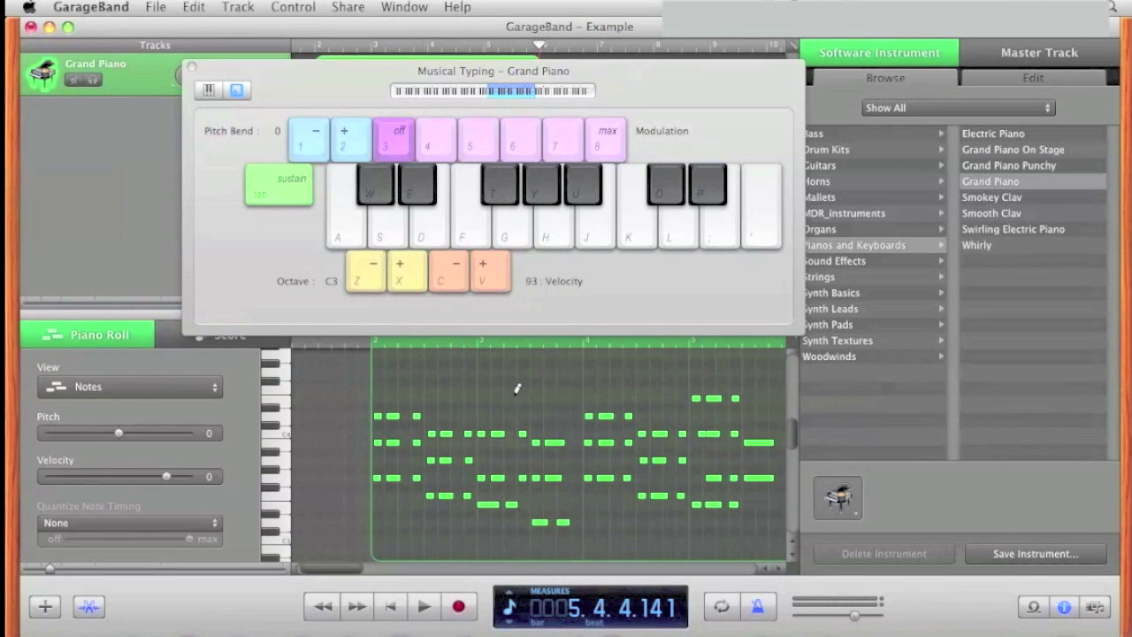
pyautogui.click(214, 521)
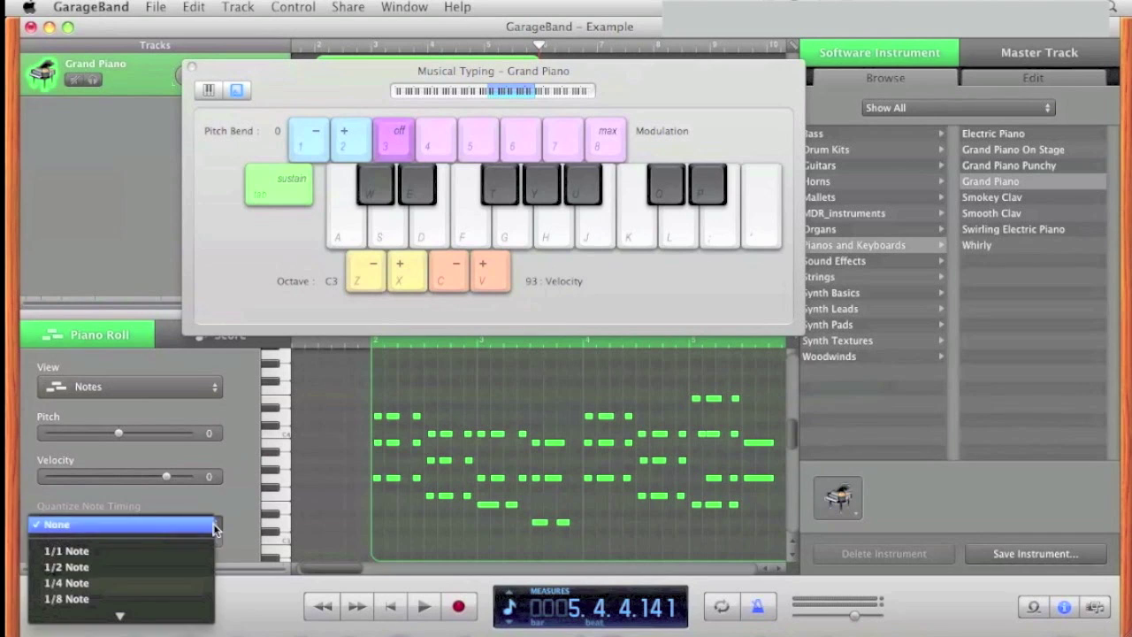
pyautogui.click(195, 599)
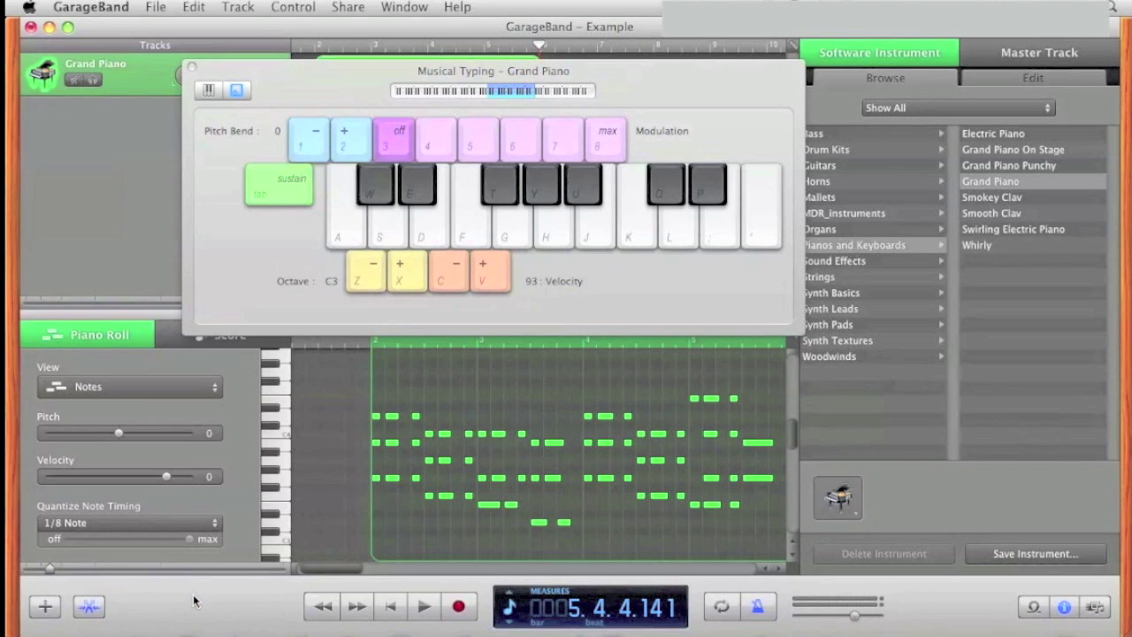
# - Play the quantized melody back from the song start, then deselect the notes
pyautogui.press('space')
pyautogui.press('Return')
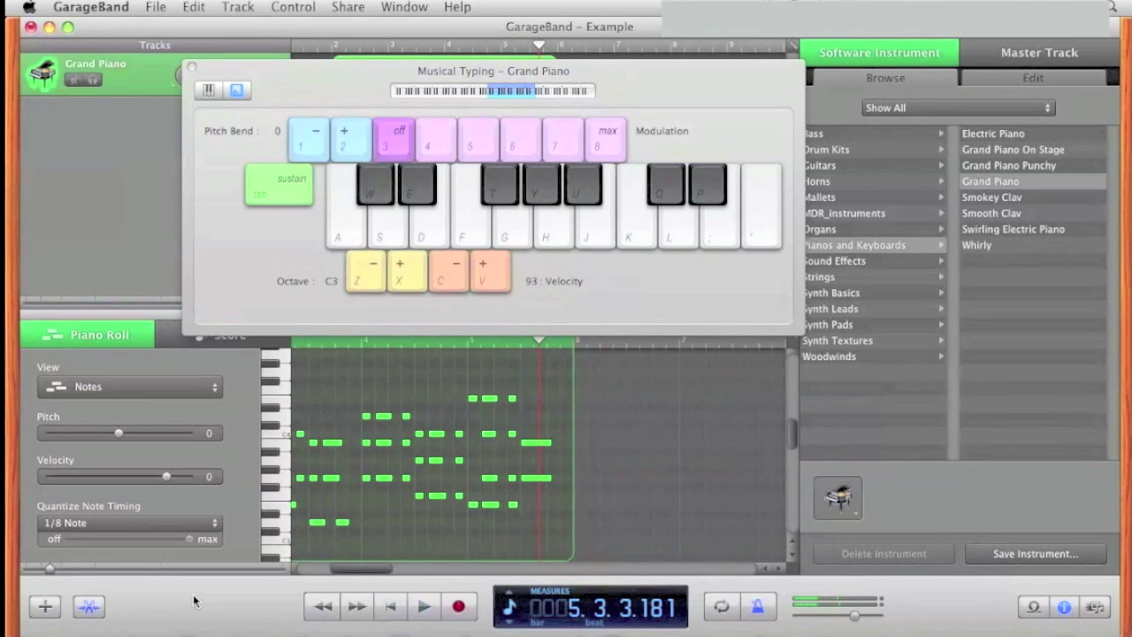
pyautogui.click(543, 399)
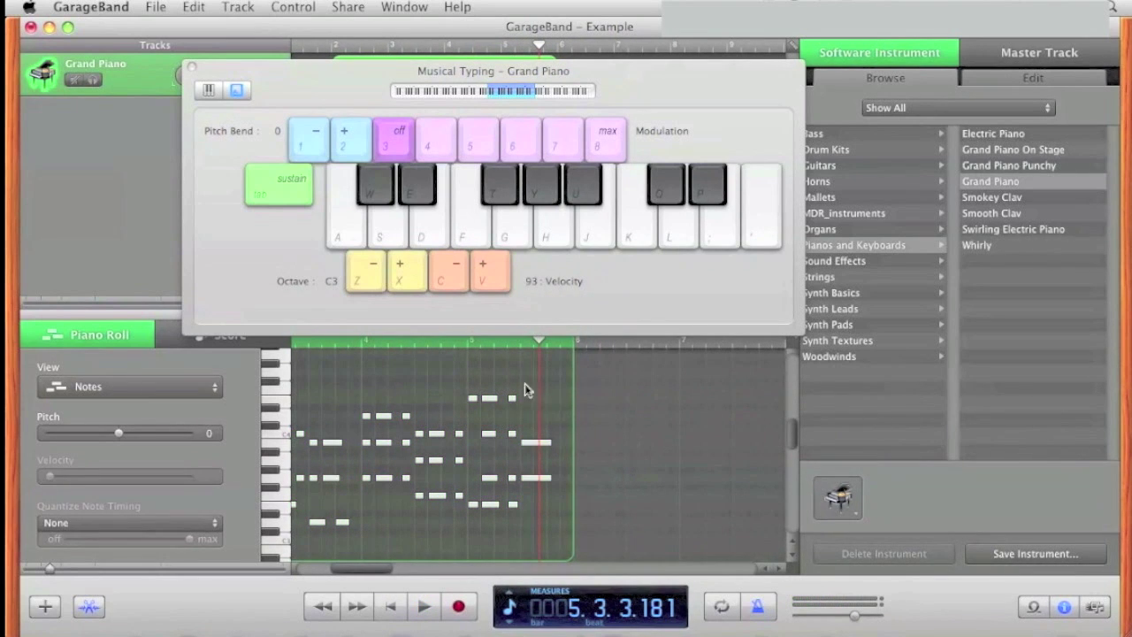
# - Move the E4 note up to F#4 with velocity 94 and audition it around bars 4–5
pyautogui.click(526, 396)
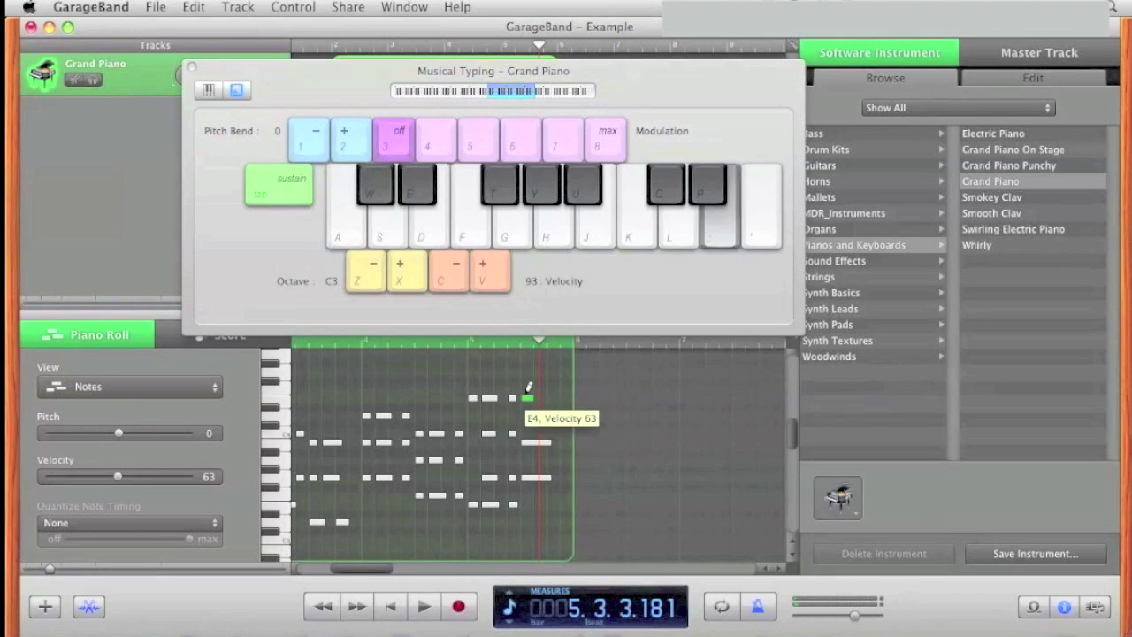
pyautogui.moveTo(529, 403); pyautogui.dragTo(529, 373)
pyautogui.click(153, 477)
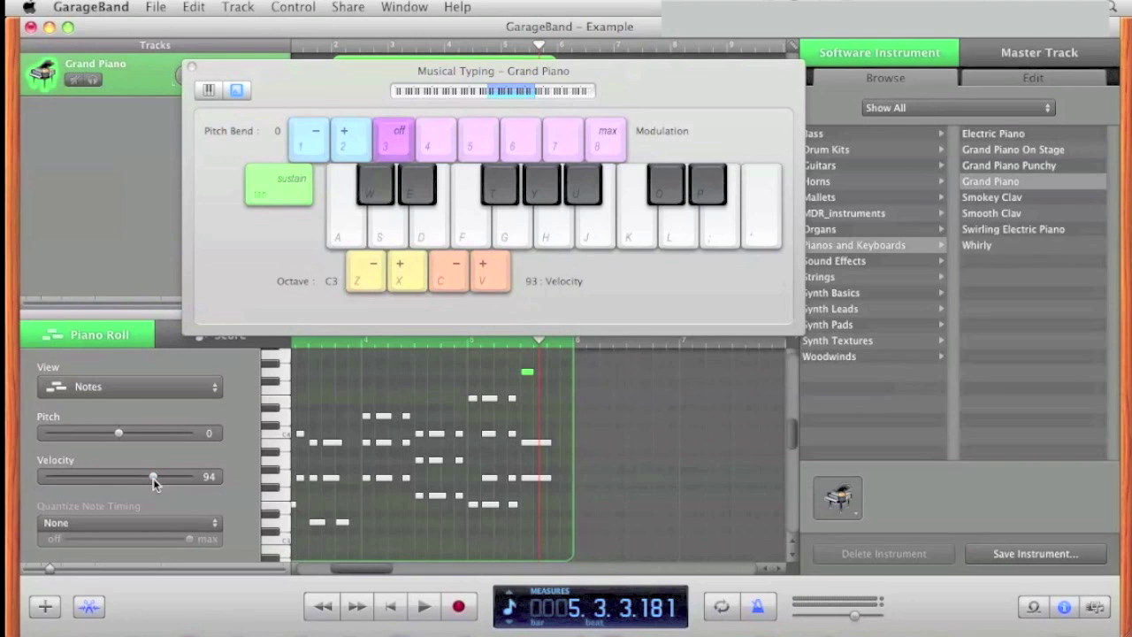
pyautogui.click(473, 343)
pyautogui.press('space')
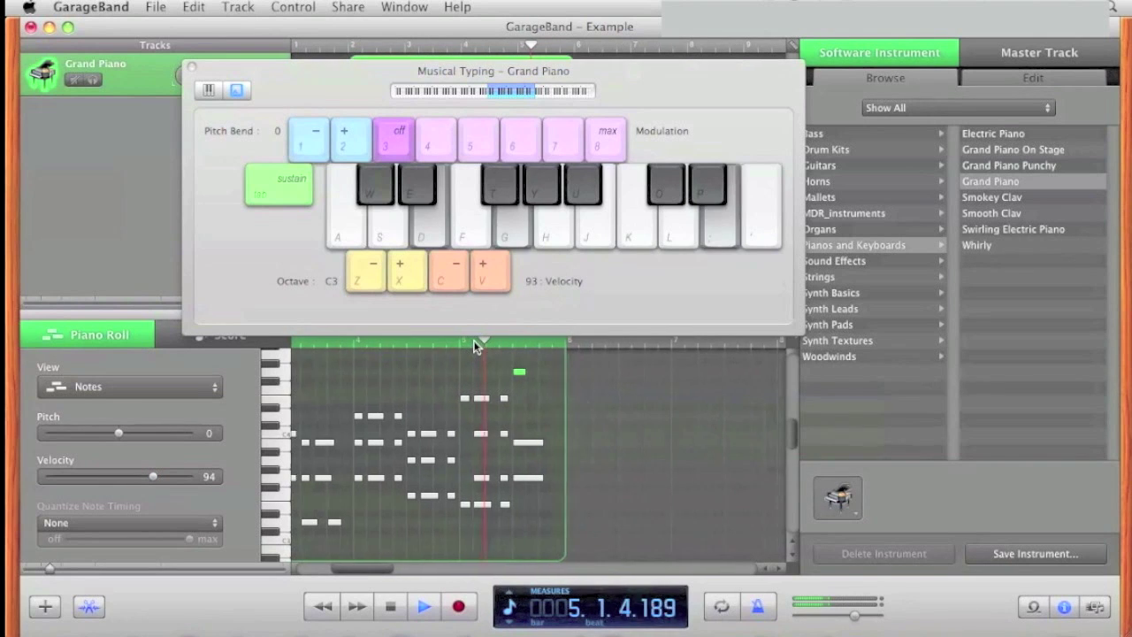
pyautogui.press('space')
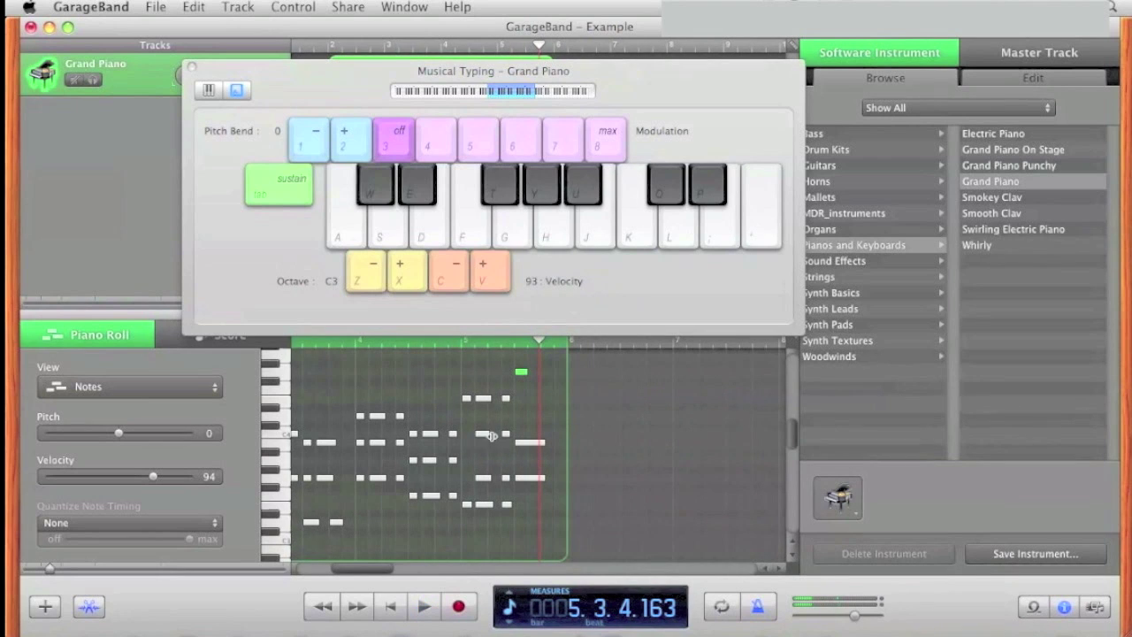
pyautogui.click(396, 341)
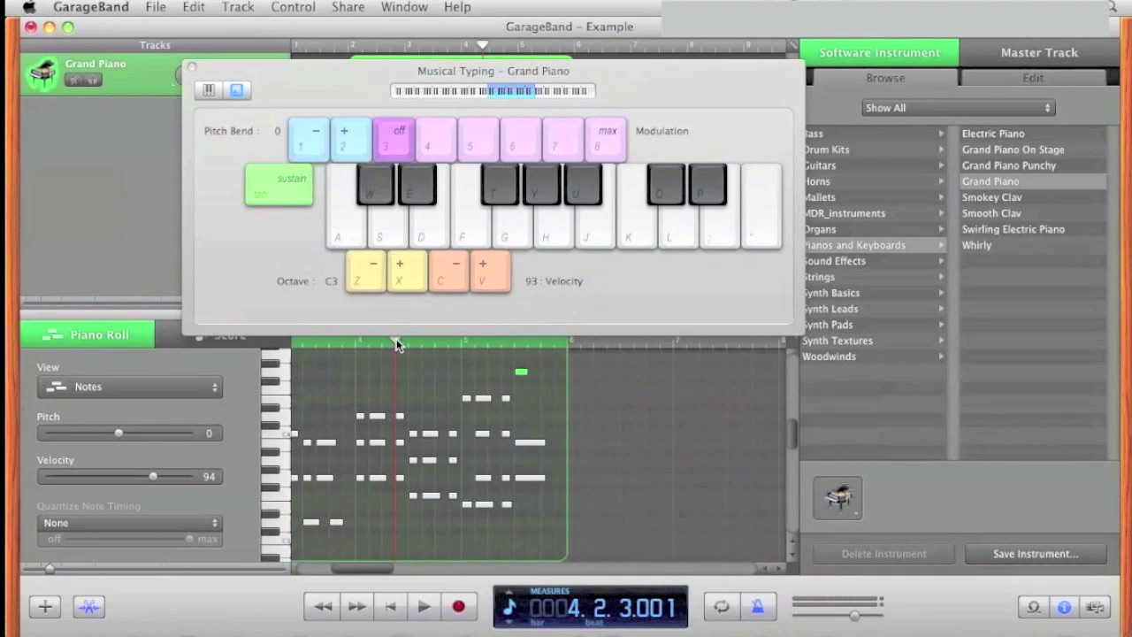
pyautogui.press('space')
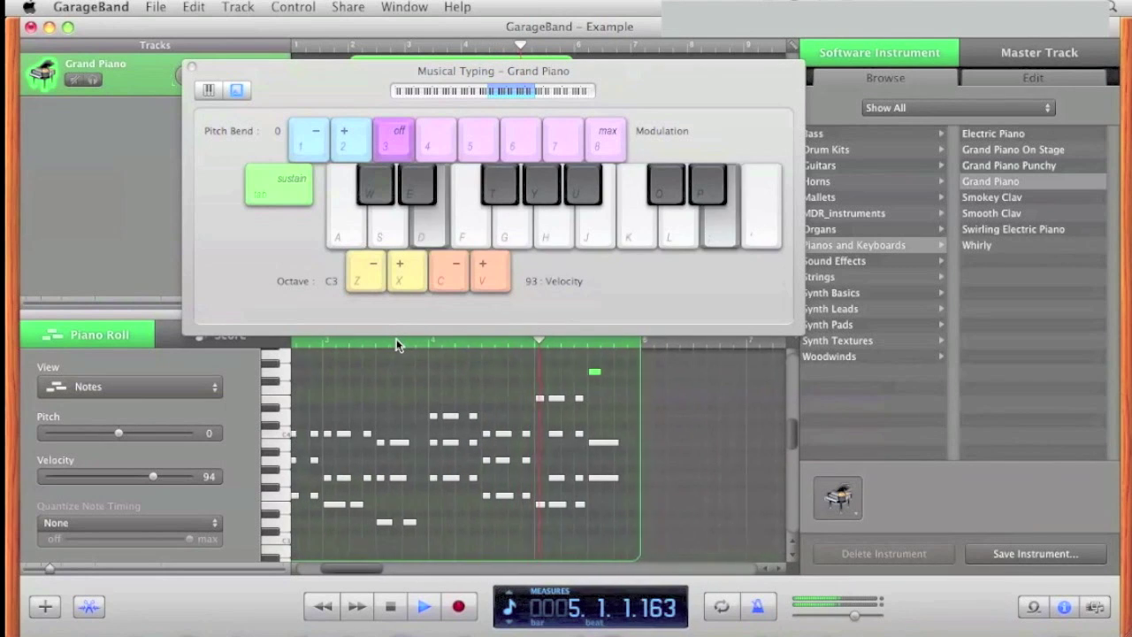
pyautogui.press('space')
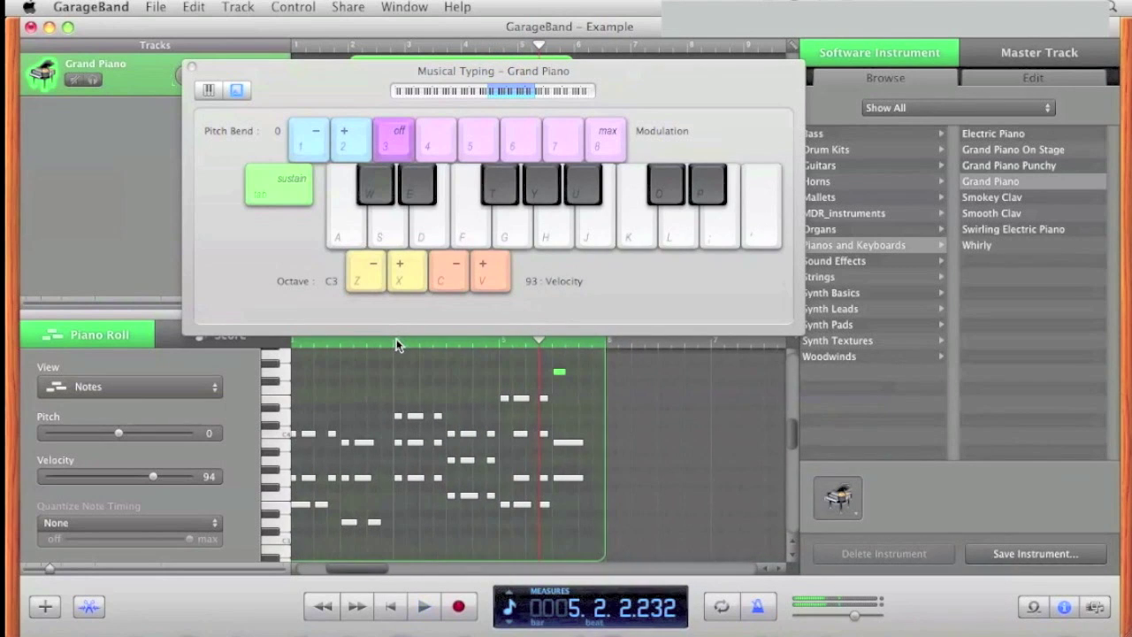
# - Copy a selected note to an earlier beat and play from bar 4 to check it
pyautogui.click(523, 434)
pyautogui.press('k')
pyautogui.moveTo(520, 441); pyautogui.dragTo(502, 437)
pyautogui.click(448, 343)
pyautogui.press('space')
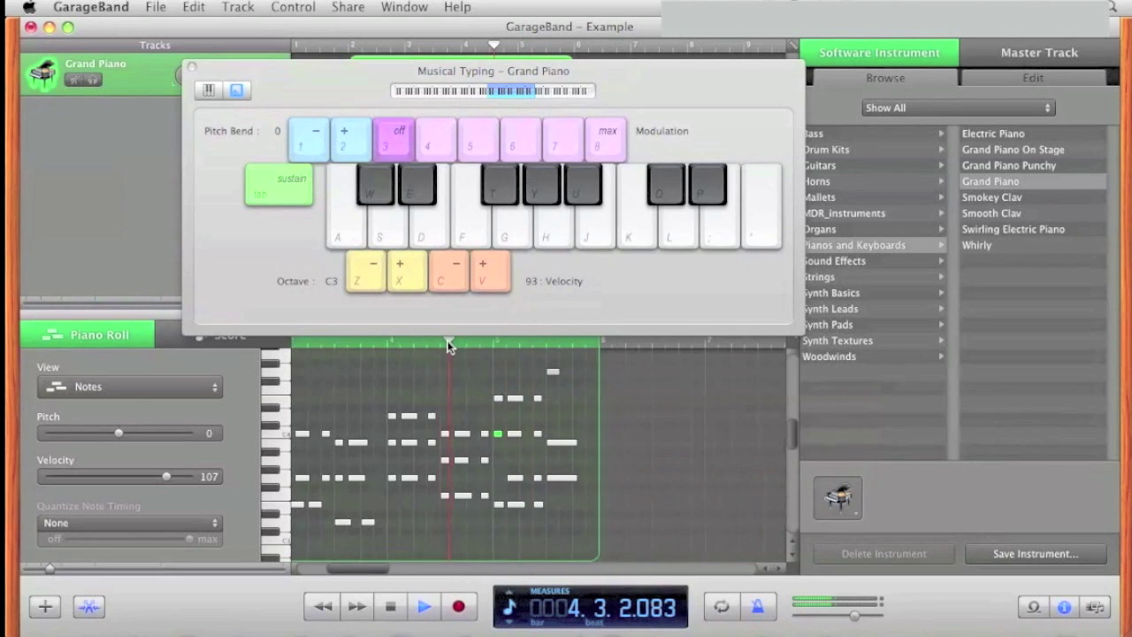
pyautogui.click(411, 343)
pyautogui.press('Return')
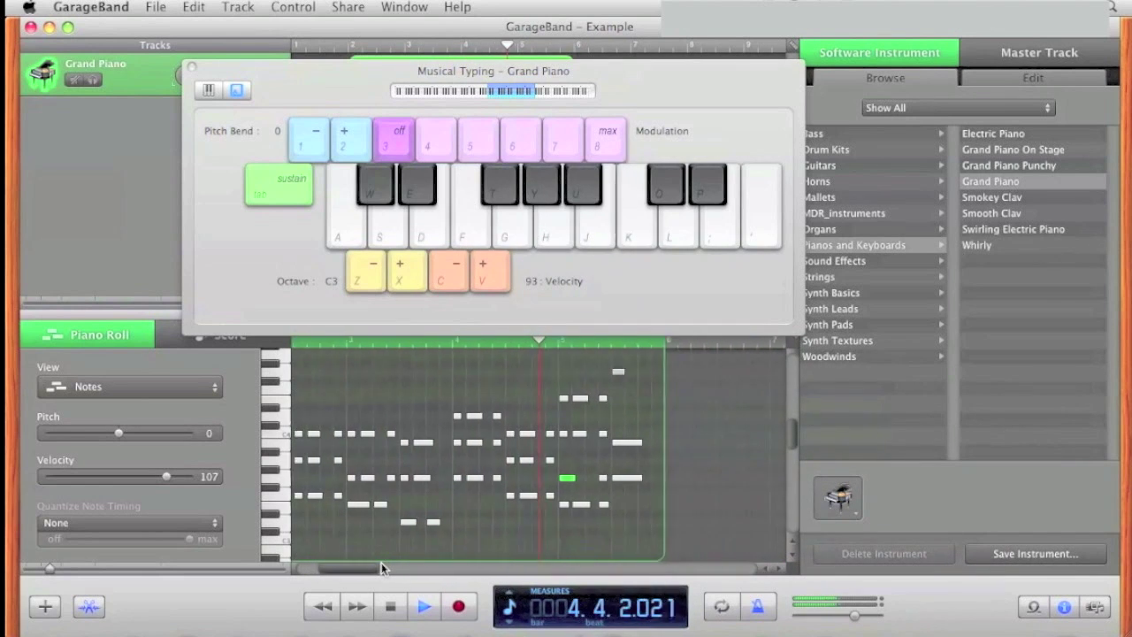
pyautogui.press('Return')
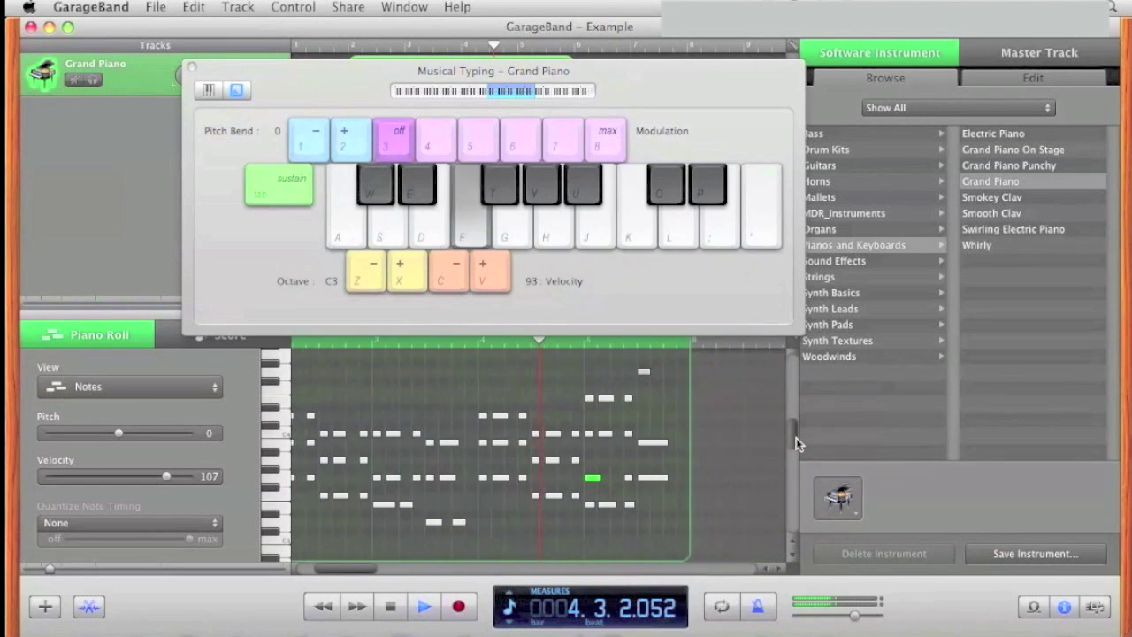
pyautogui.click(337, 342)
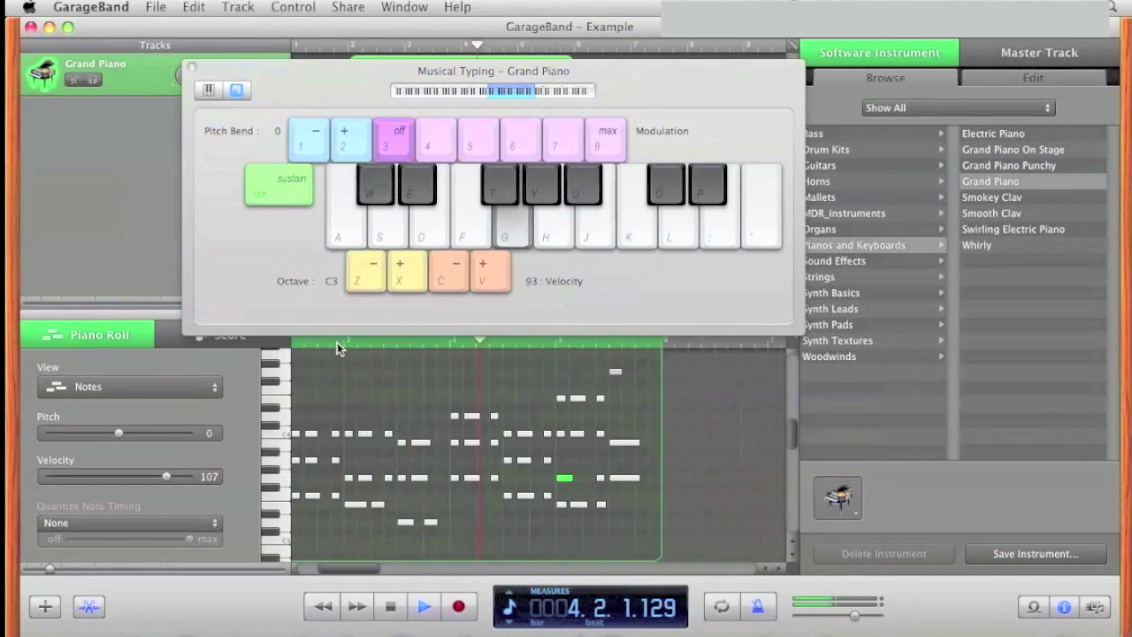
# - Add a new note with the pencil, check note velocities, and replay the piano part
pyautogui.keyDown('super'); pyautogui.click(522, 387); pyautogui.keyUp('super')
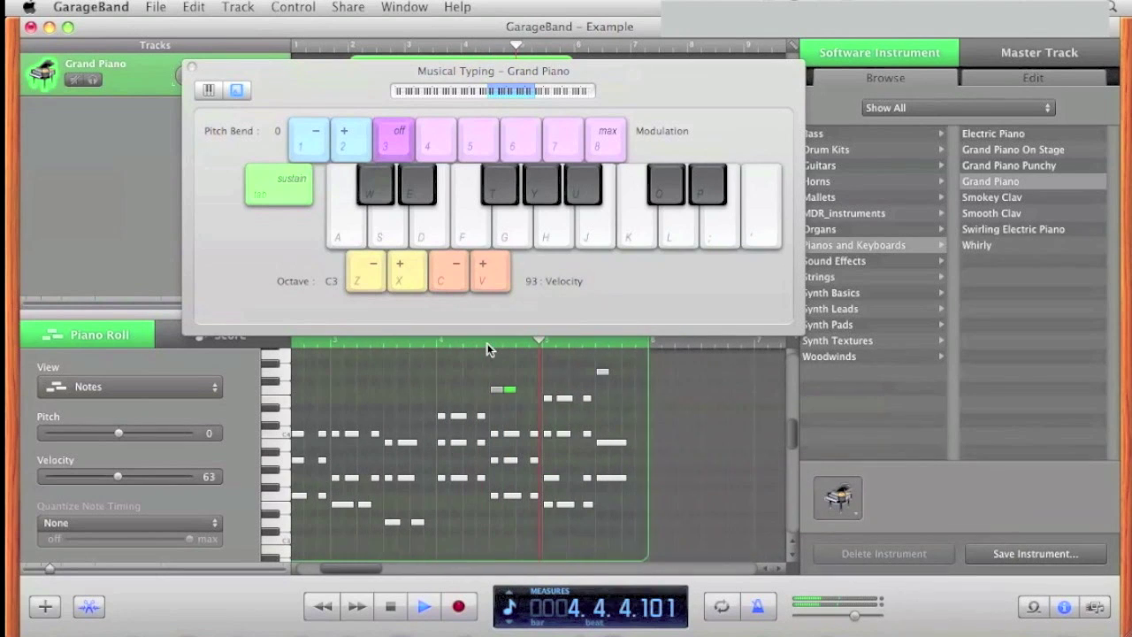
pyautogui.click(504, 434)
pyautogui.click(501, 389)
pyautogui.click(404, 350)
pyautogui.press('space')
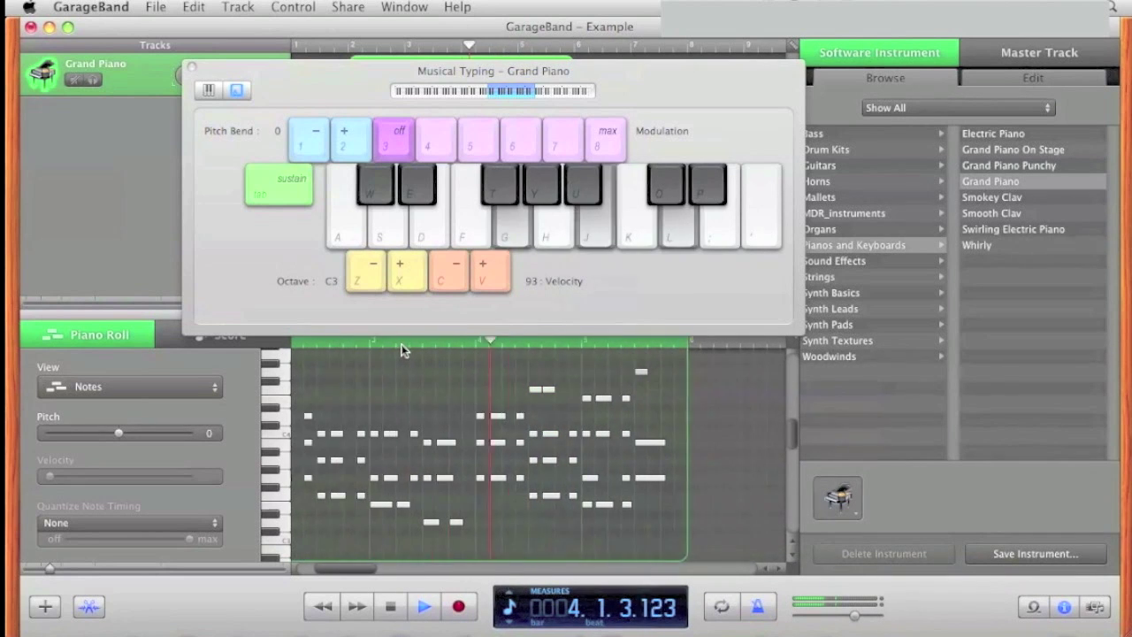
pyautogui.press('space')
pyautogui.click(366, 343)
pyautogui.press('Return')
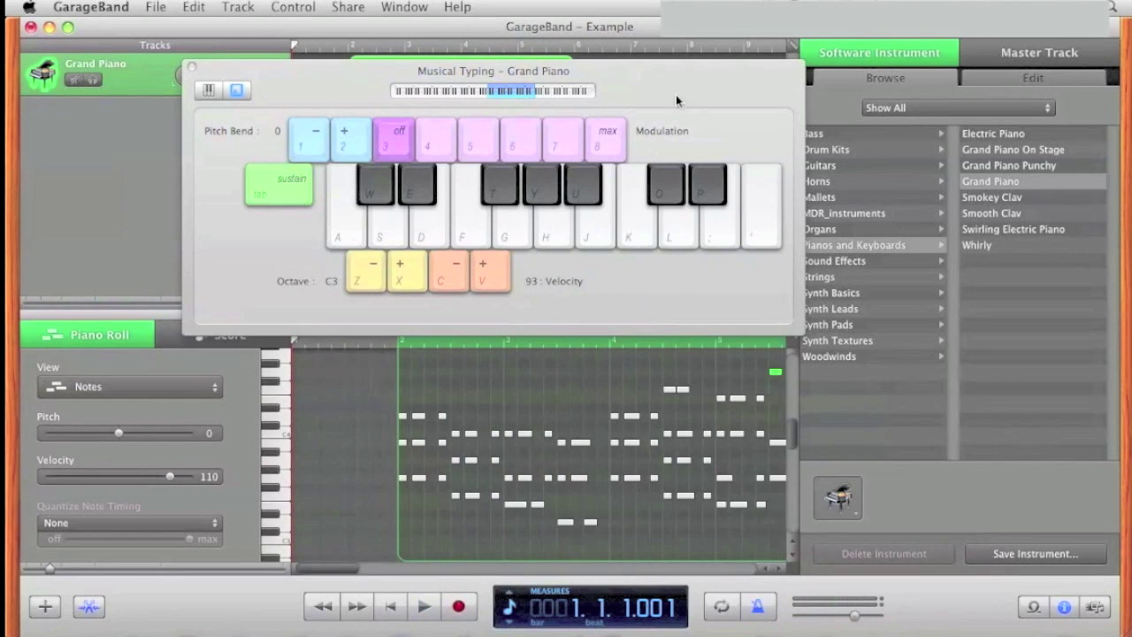
# - List the Guitars and audition the Big Electric Lead and Clean Electric sounds
pyautogui.moveTo(675, 92); pyautogui.dragTo(655, 271)
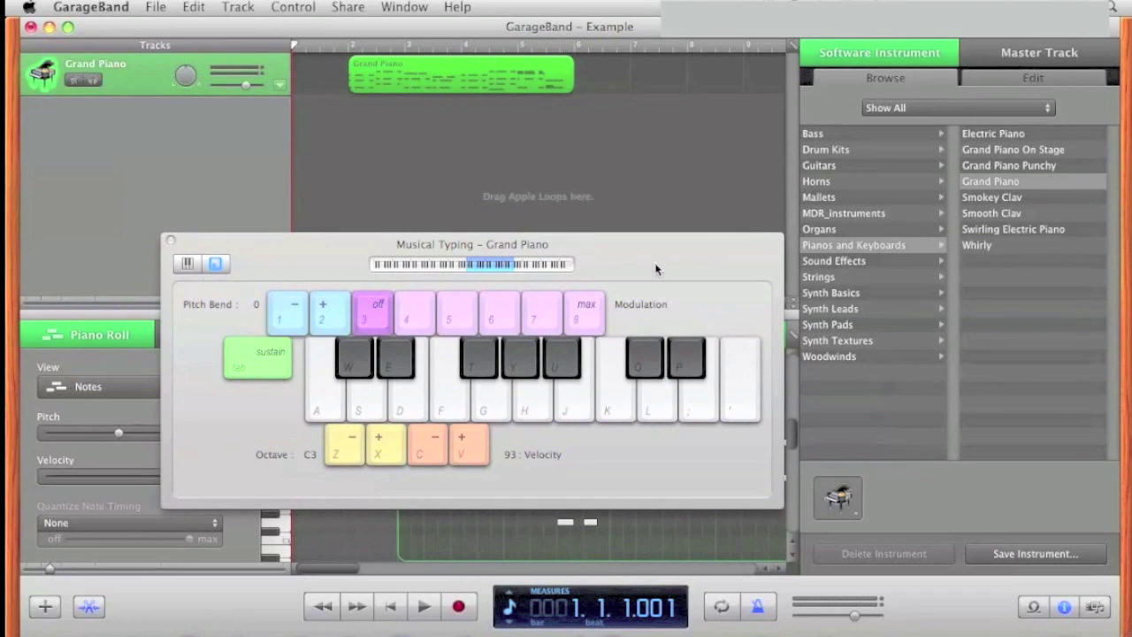
pyautogui.click(840, 165)
pyautogui.click(1026, 134)
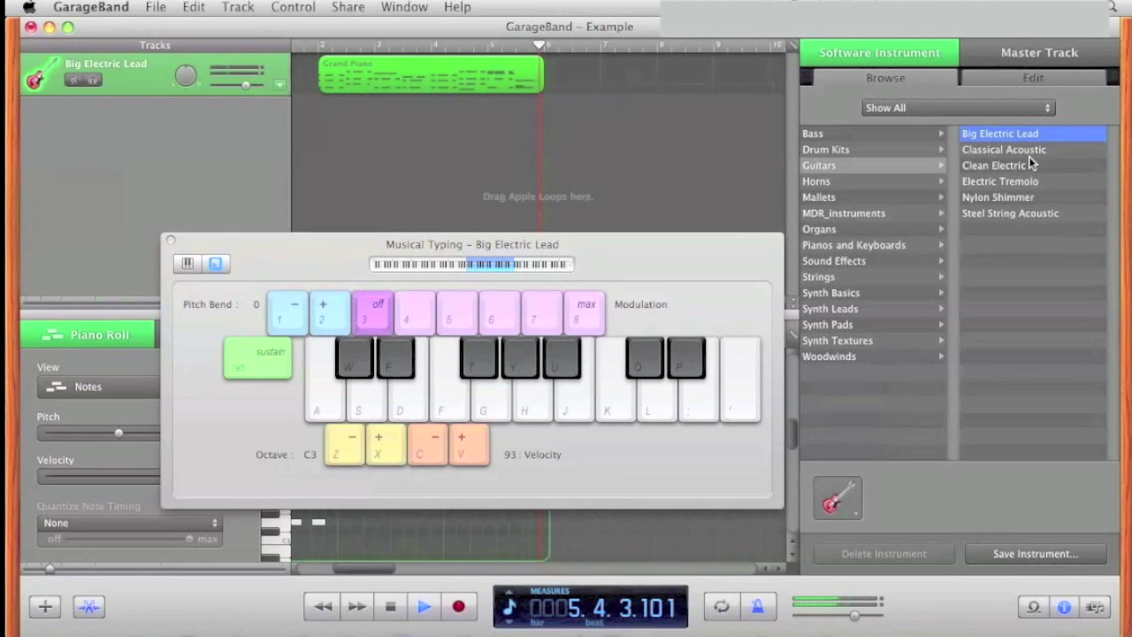
pyautogui.click(1031, 161)
pyautogui.press('Return')
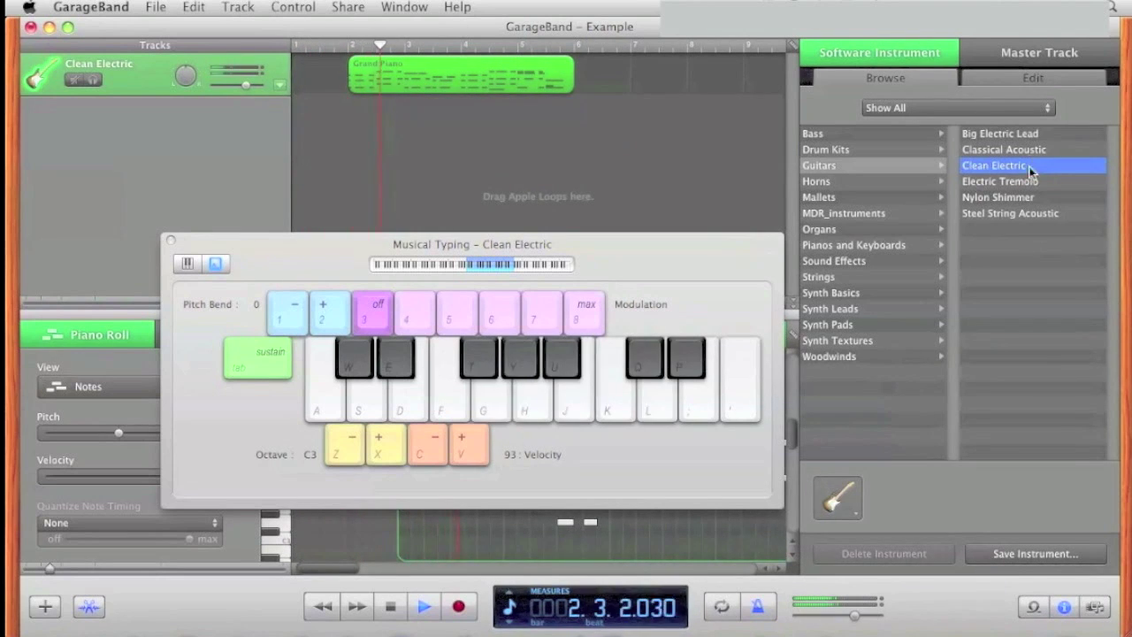
# - Try Electric Tremolo, then settle on Nylon Shimmer and play the track back
pyautogui.click(1024, 183)
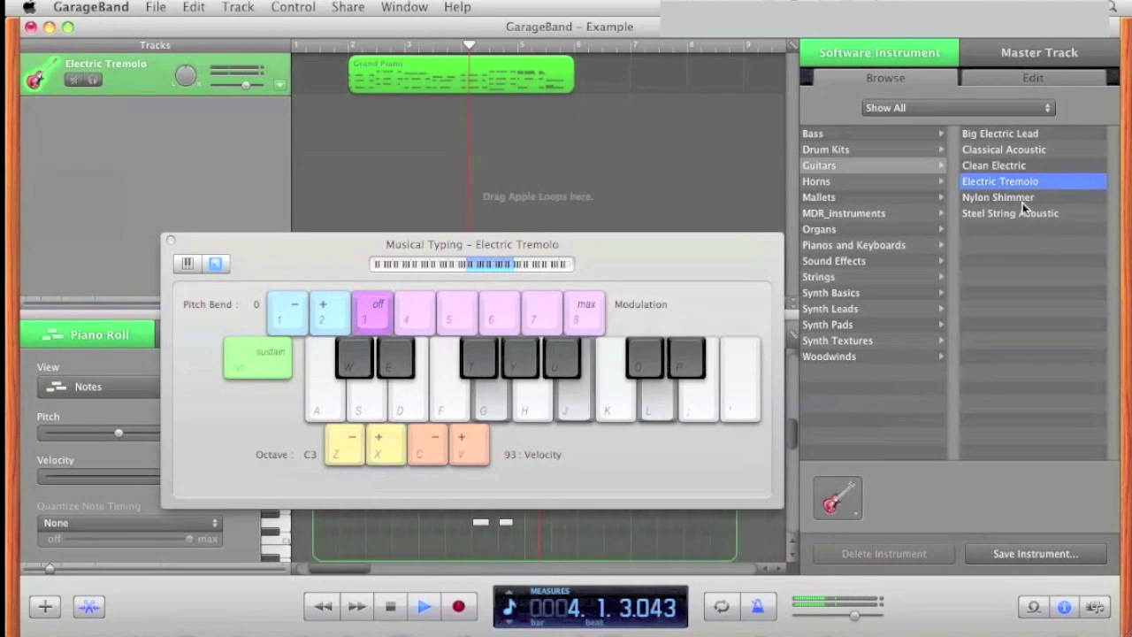
pyautogui.click(1023, 201)
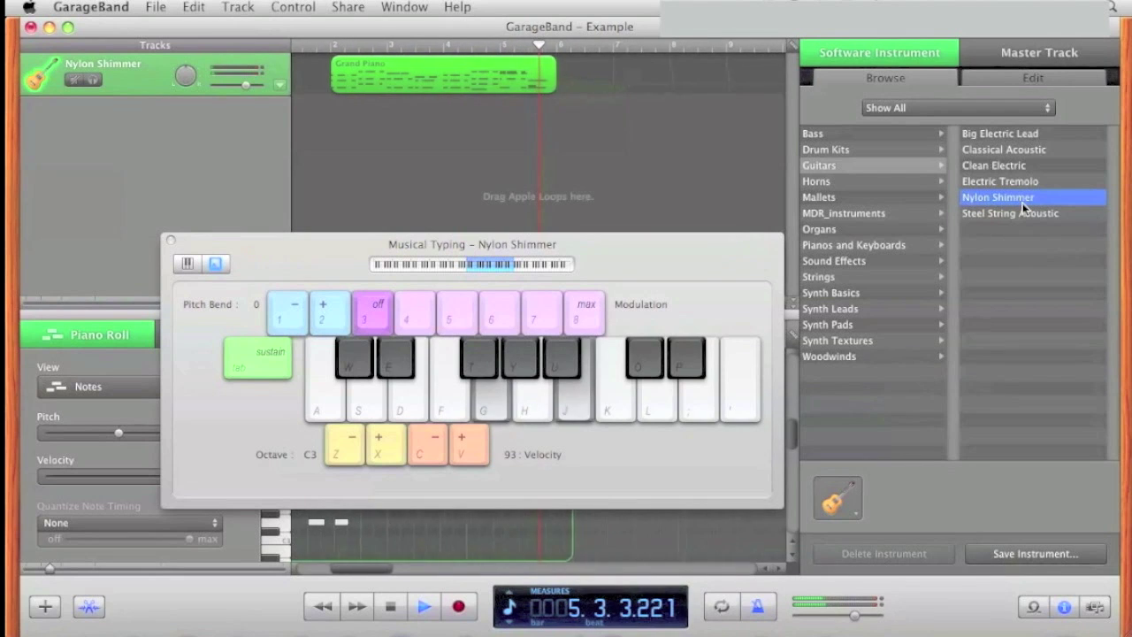
pyautogui.press('Return')
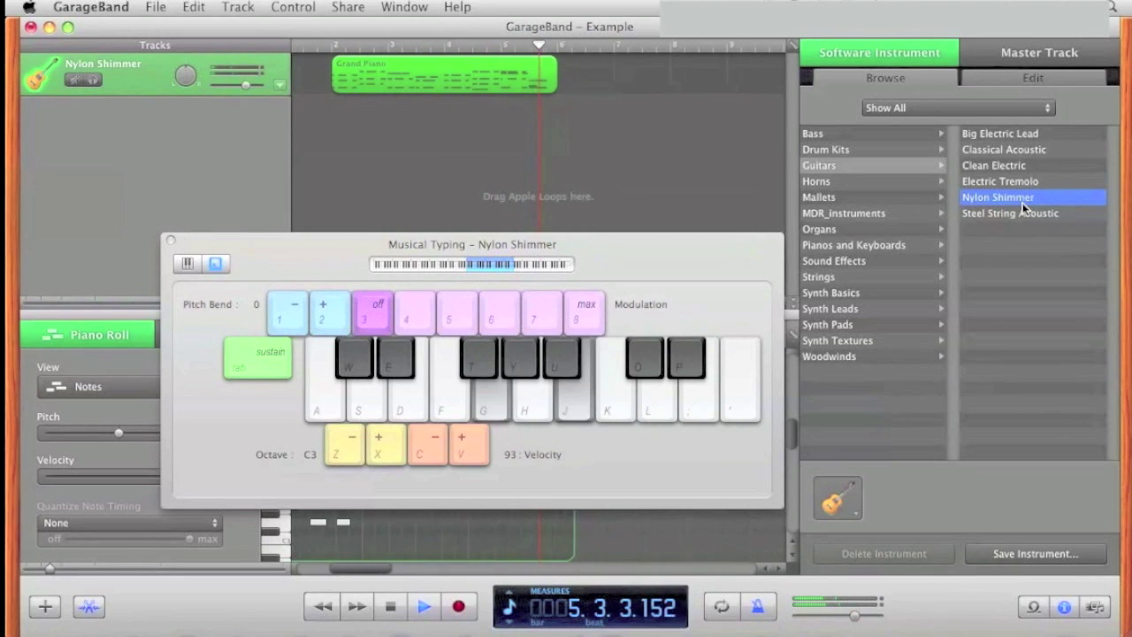
pyautogui.press('space')
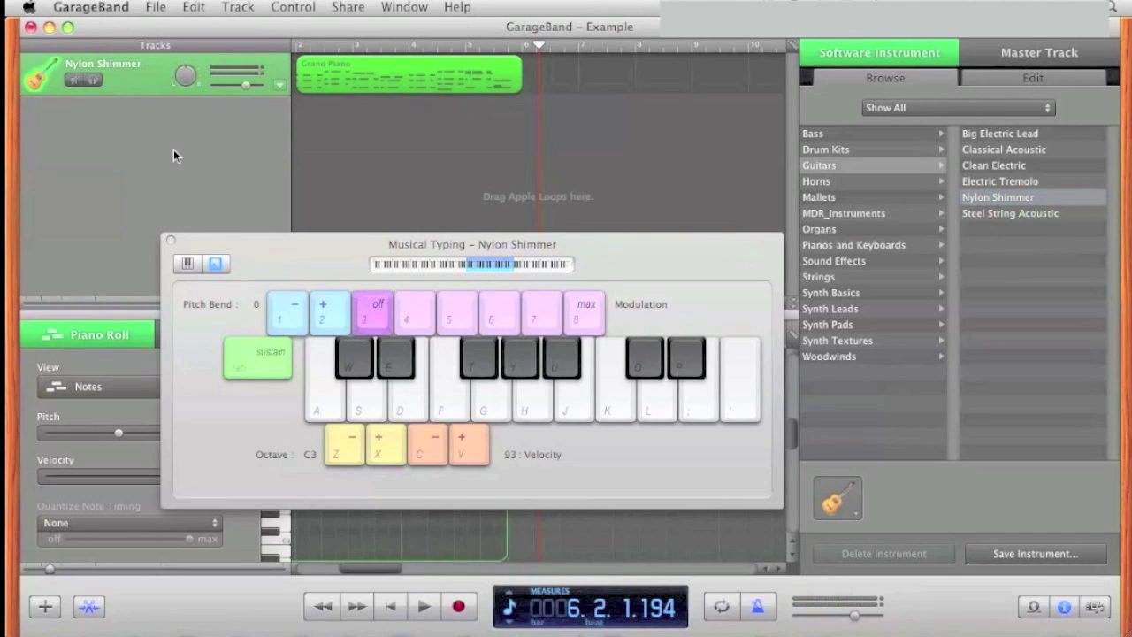
# - Add a second Software Instrument track, return to bar 1, and list the Drum Kits
pyautogui.click(235, 8)
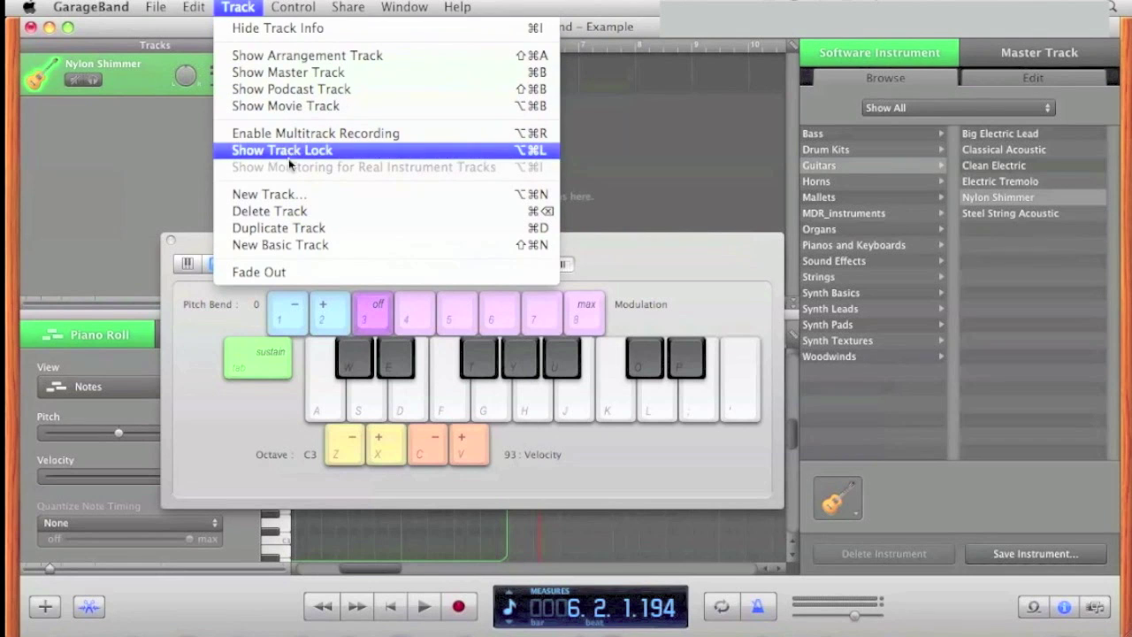
pyautogui.click(296, 192)
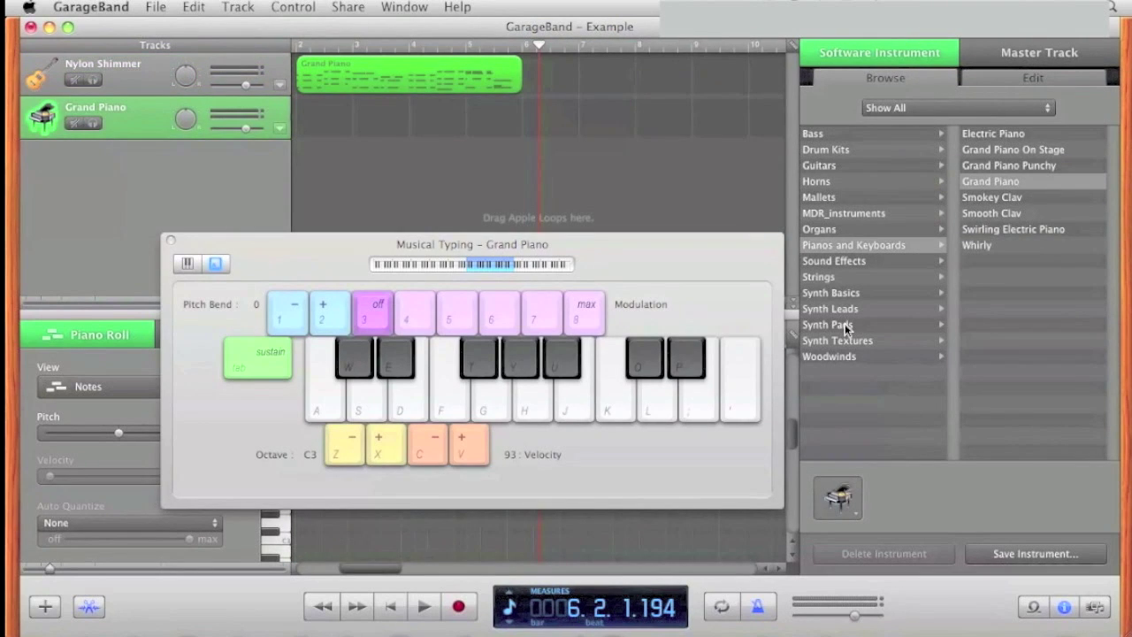
pyautogui.press('Return')
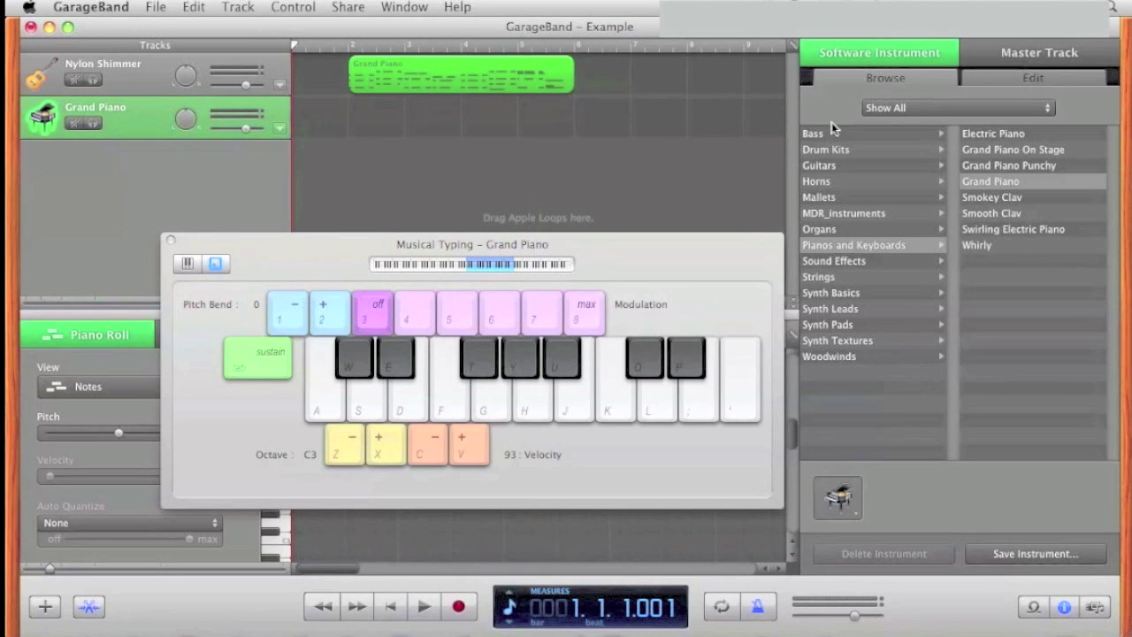
pyautogui.click(837, 150)
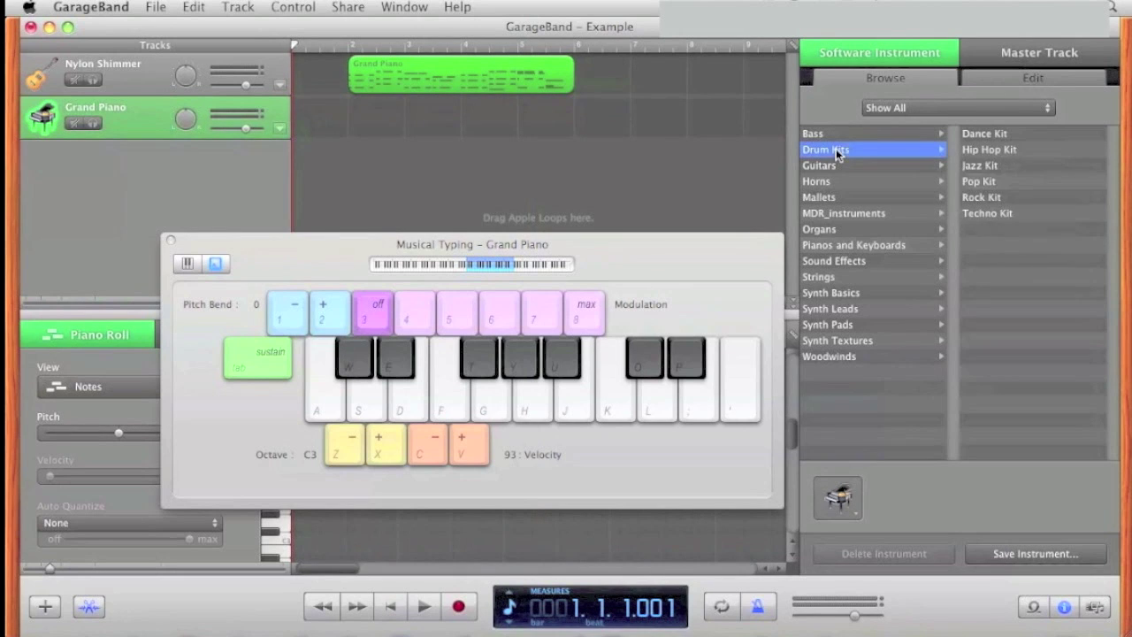
# - Load the Rock Kit, shift Musical Typing to octave C1, and audition drums with A and D
pyautogui.click(1006, 201)
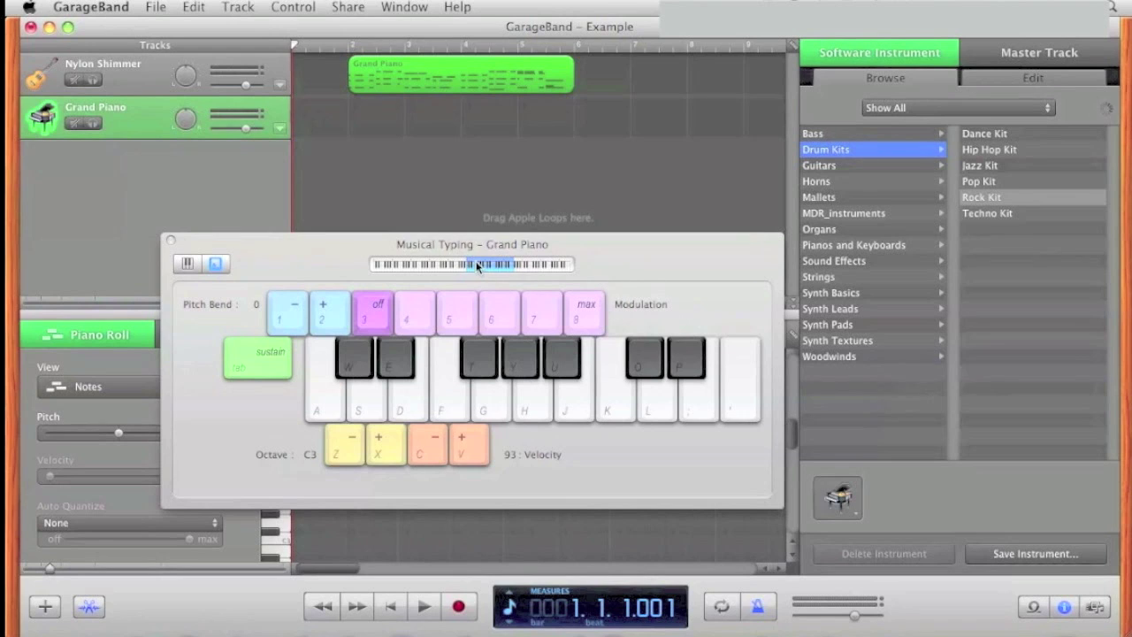
pyautogui.moveTo(478, 267); pyautogui.dragTo(442, 267)
pyautogui.press('a')
pyautogui.press('d')
pyautogui.moveTo(432, 264); pyautogui.dragTo(459, 267)
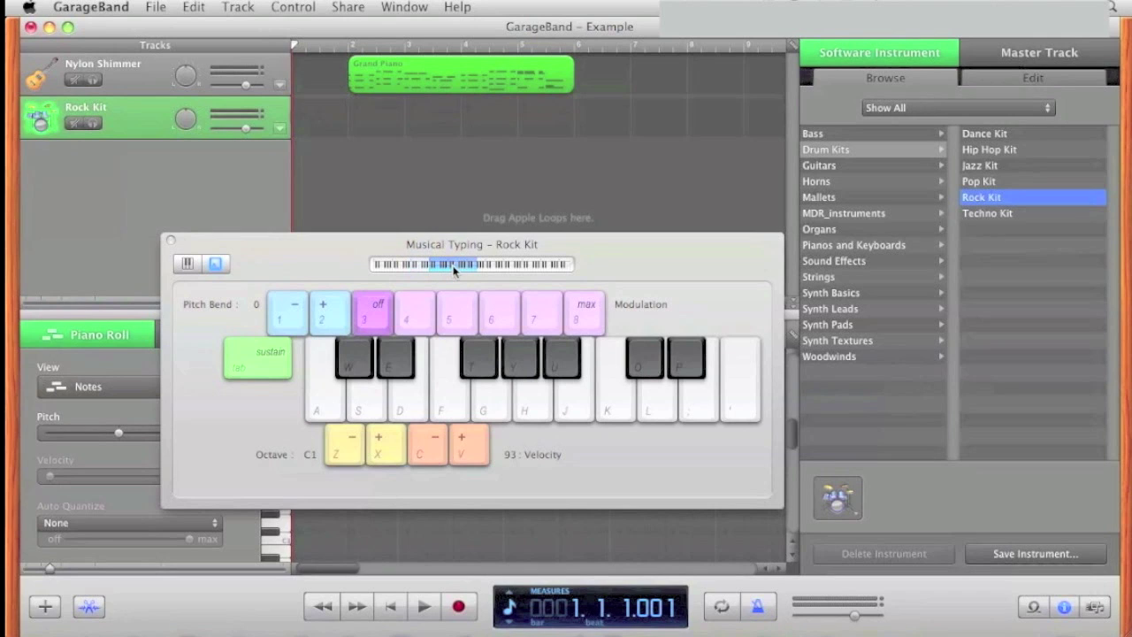
pyautogui.press('a')
pyautogui.press('a')
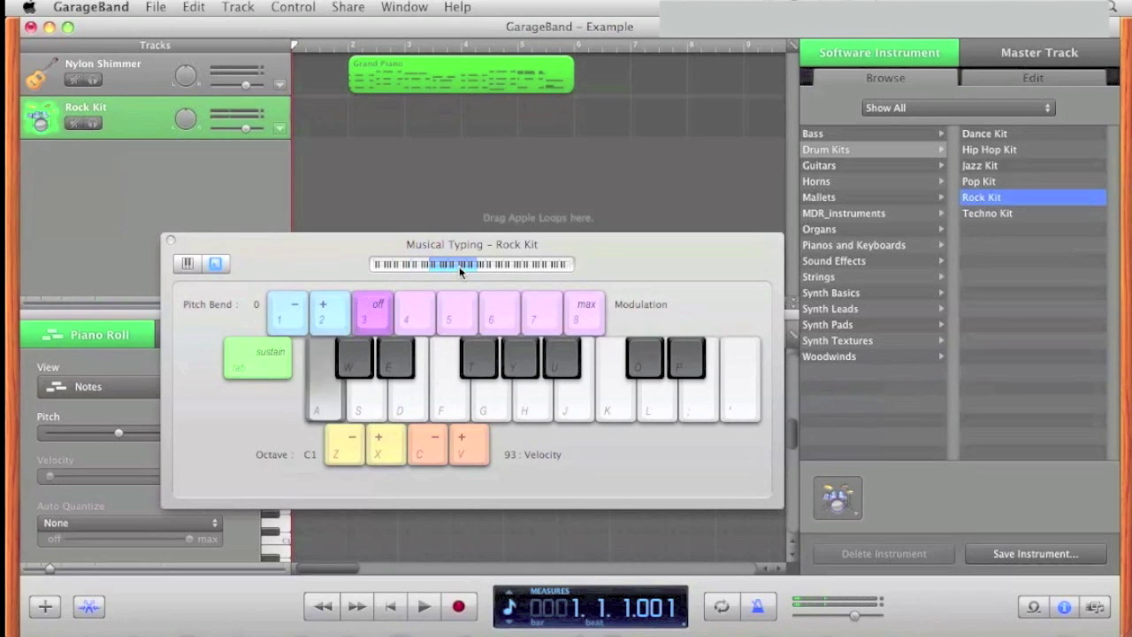
pyautogui.press('d')
pyautogui.press('a')
pyautogui.press('d')
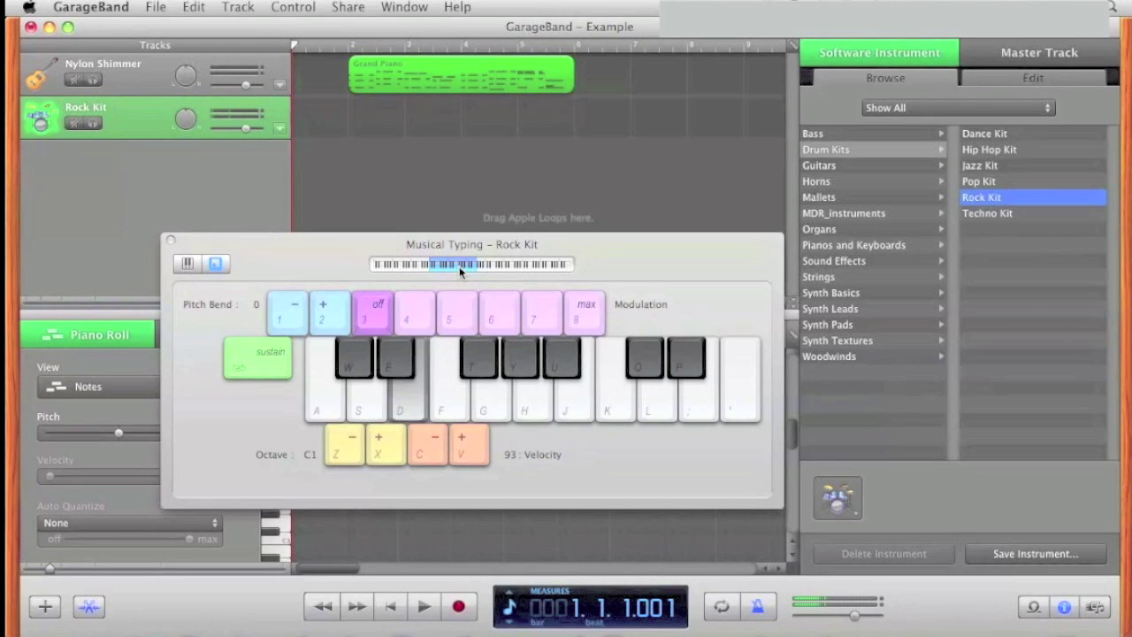
# - Switch to the Pop Kit, audition it, and start recording on the drum track
pyautogui.click(1011, 186)
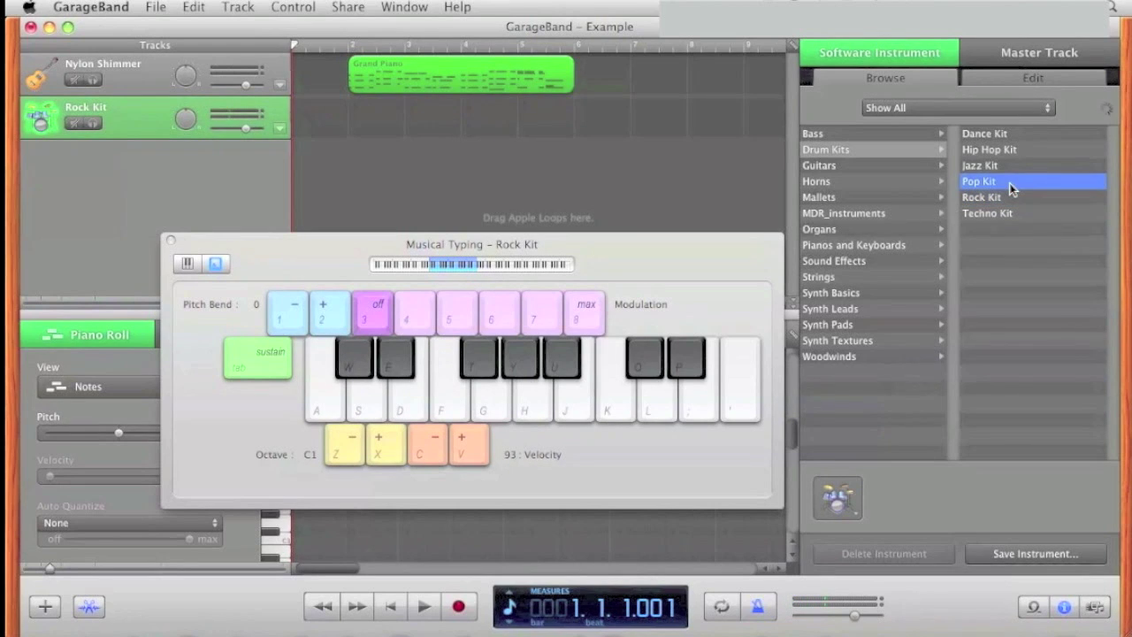
pyautogui.press('a')
pyautogui.press('a')
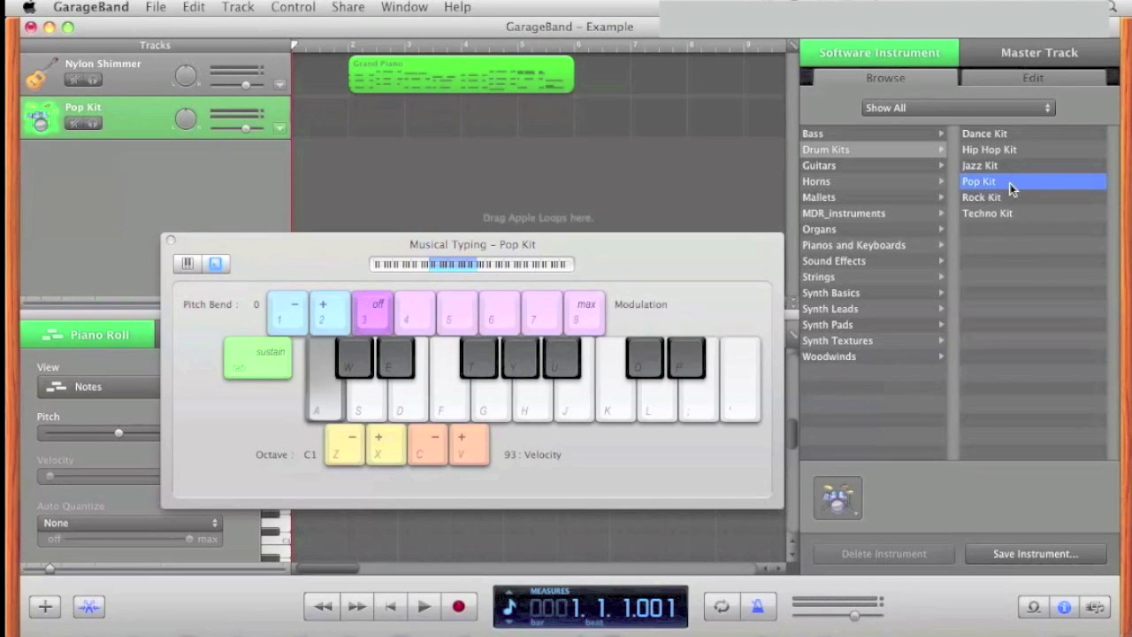
pyautogui.press('d')
pyautogui.press('a')
pyautogui.press('a')
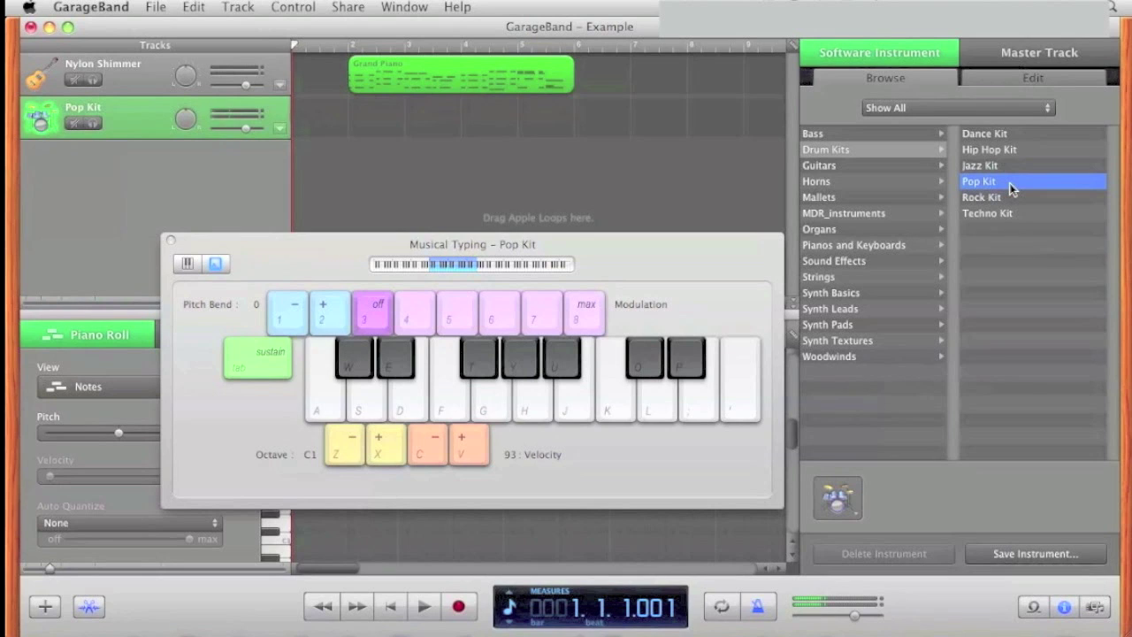
pyautogui.click(461, 607)
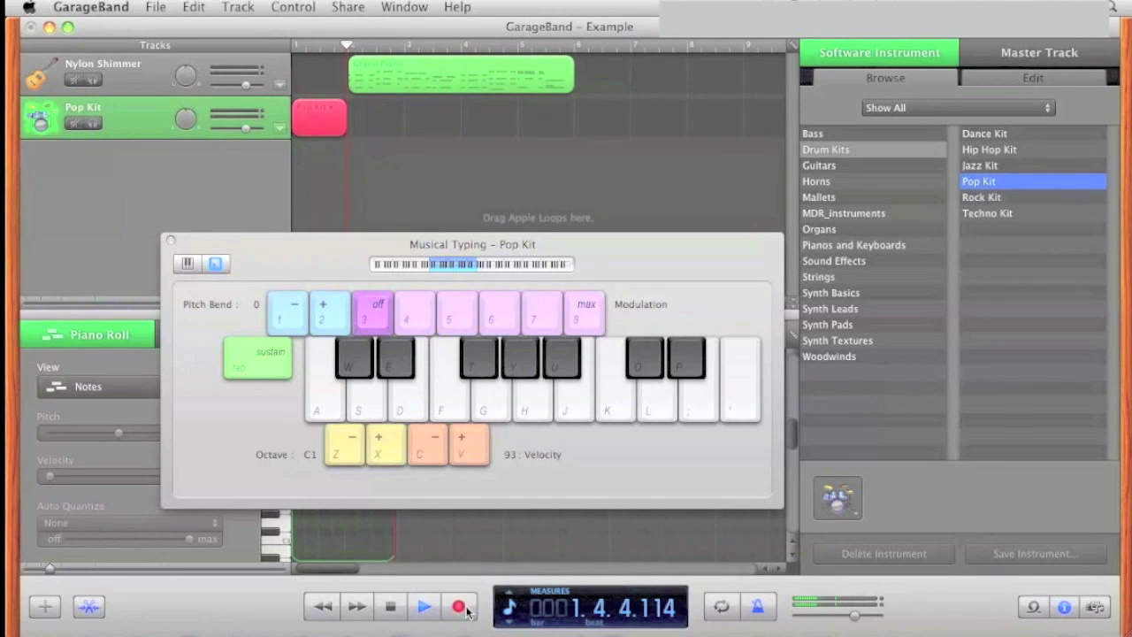
# - Record an A/D/J drum pattern, stop recording, and select the new Pop Kit region
pyautogui.press('d')
pyautogui.press('a')
pyautogui.press('d')
pyautogui.press('j')
pyautogui.press('a')
pyautogui.press('d')
pyautogui.press('a')
pyautogui.press('d')
pyautogui.press('a')
pyautogui.press('d')
pyautogui.press('j')
pyautogui.press('a')
pyautogui.press('d')
pyautogui.press('a')
pyautogui.press('d')
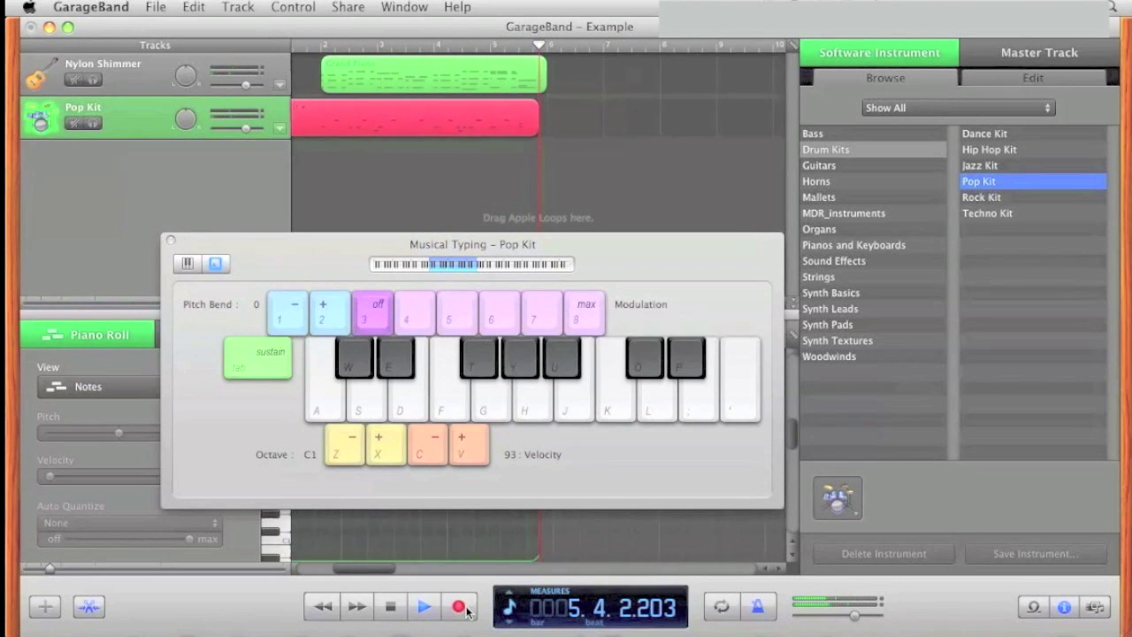
pyautogui.press('space')
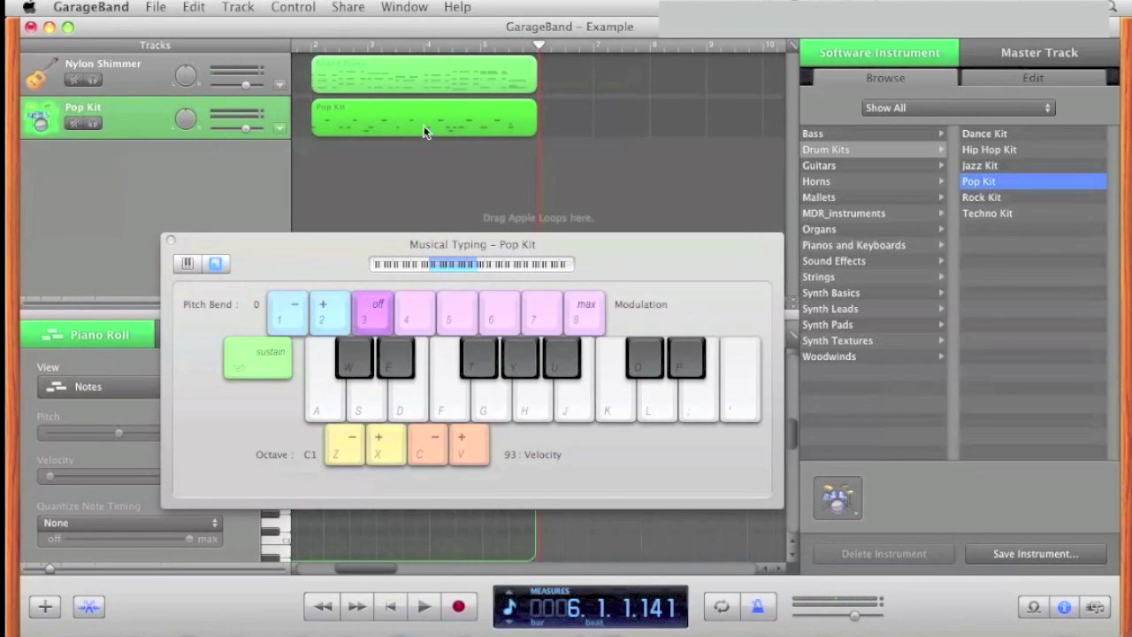
pyautogui.click(424, 128)
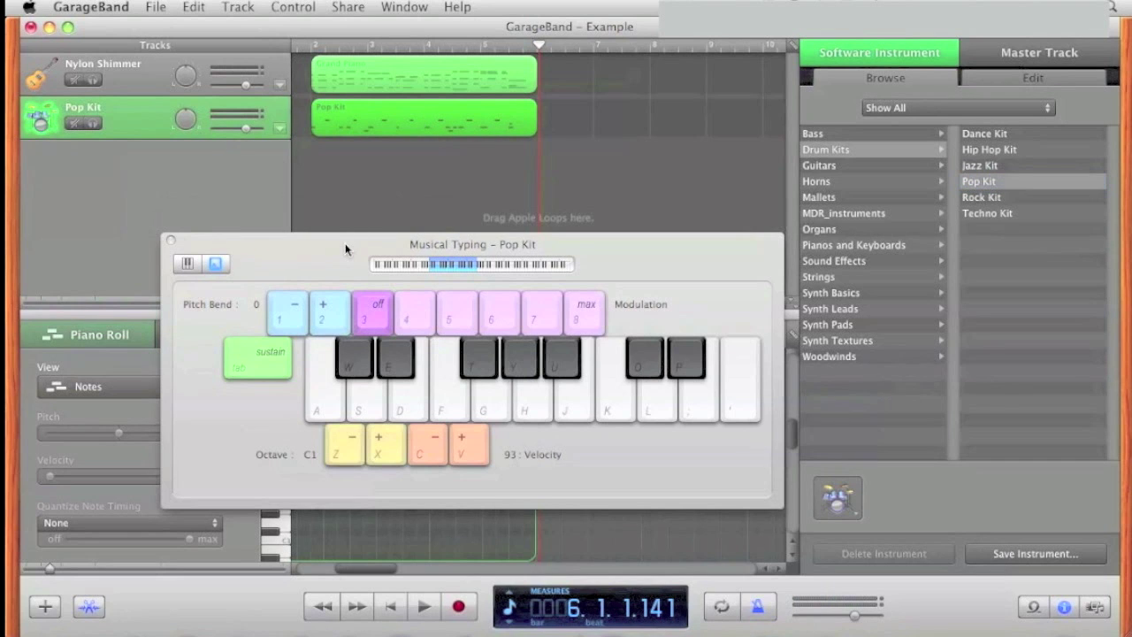
# - Select all the Pop Kit drum notes and quantize them to 1/8 Note
pyautogui.moveTo(345, 245); pyautogui.dragTo(357, 104)
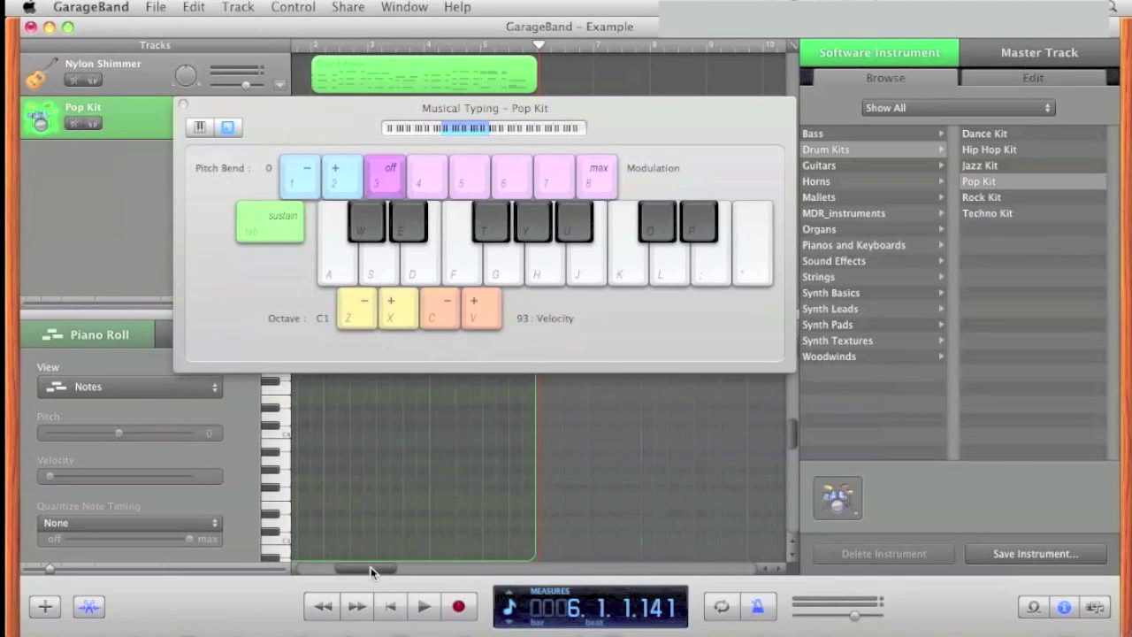
pyautogui.moveTo(371, 567); pyautogui.dragTo(341, 567)
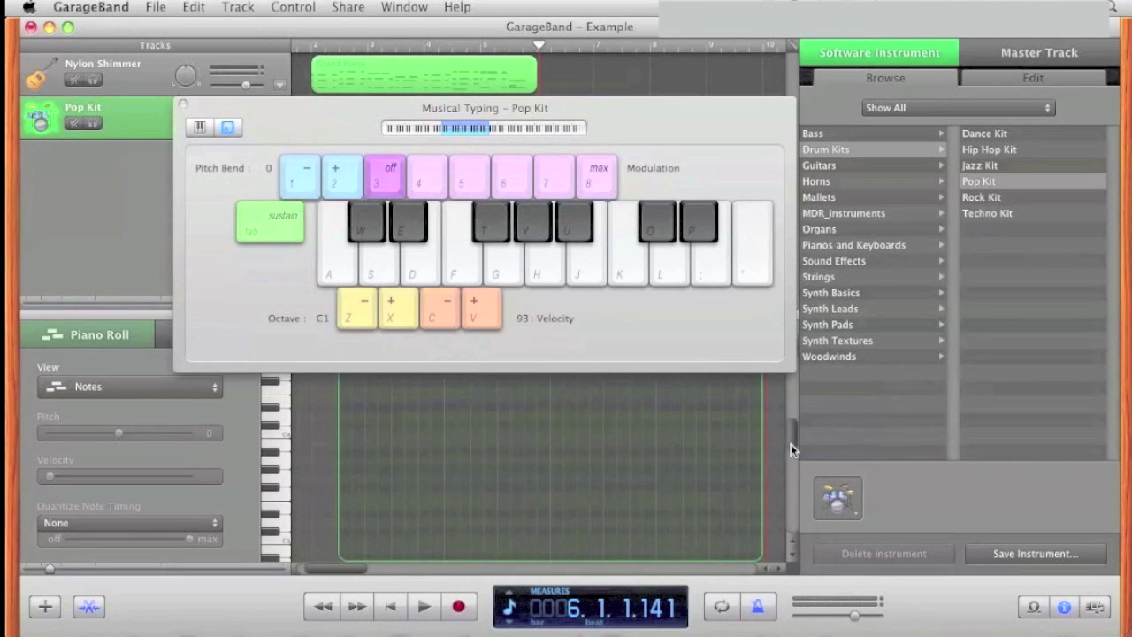
pyautogui.moveTo(798, 447); pyautogui.dragTo(799, 485)
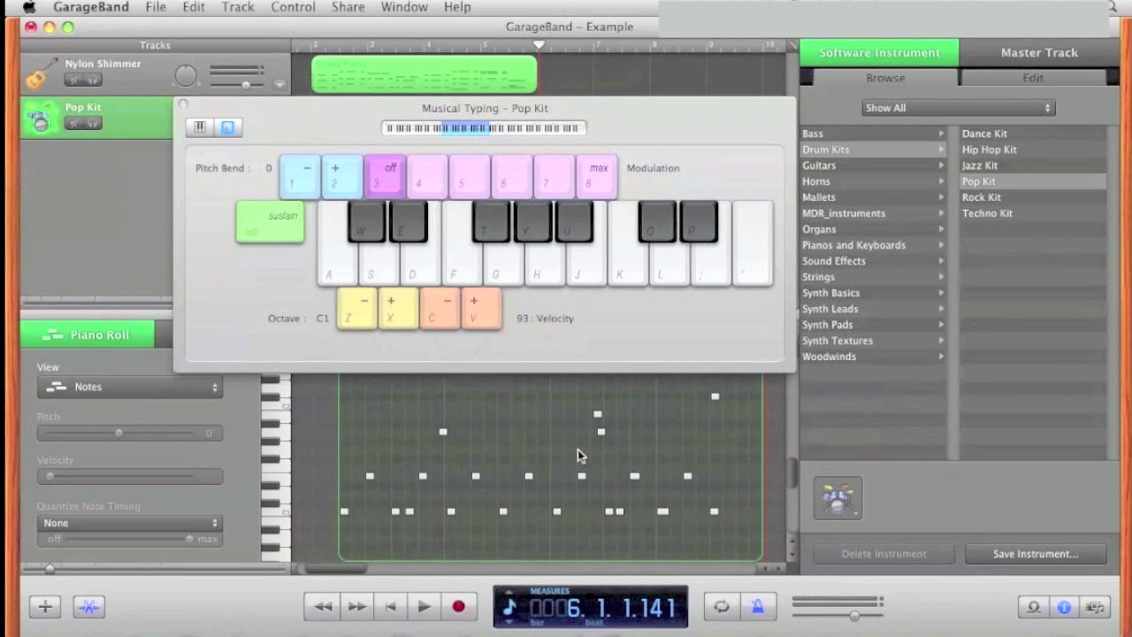
pyautogui.press('super+a')
pyautogui.click(212, 520)
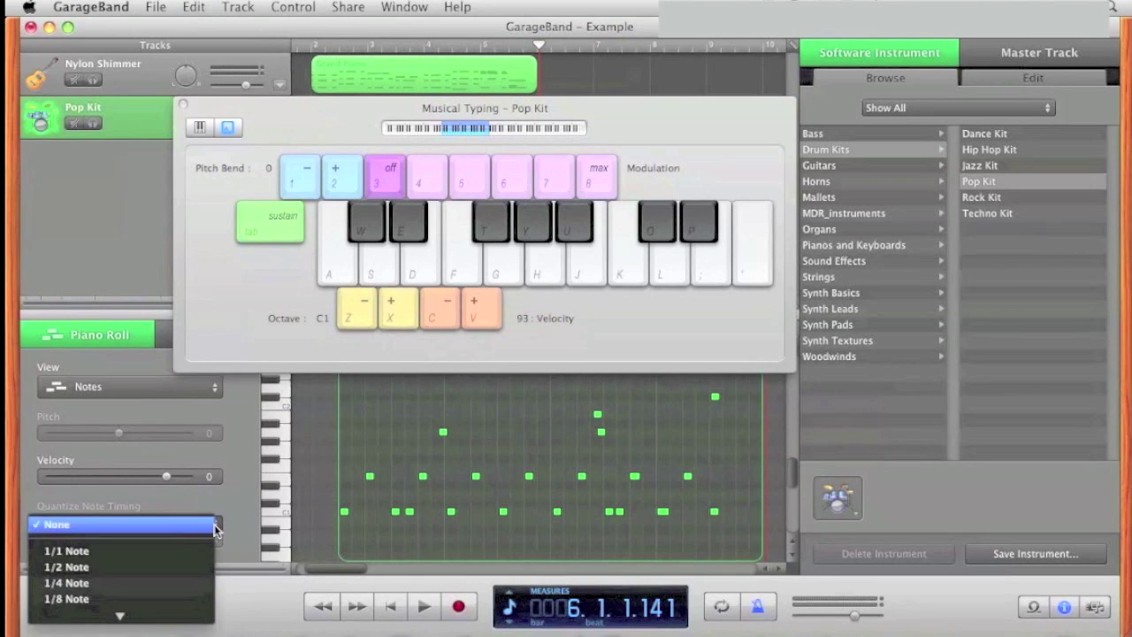
pyautogui.click(171, 599)
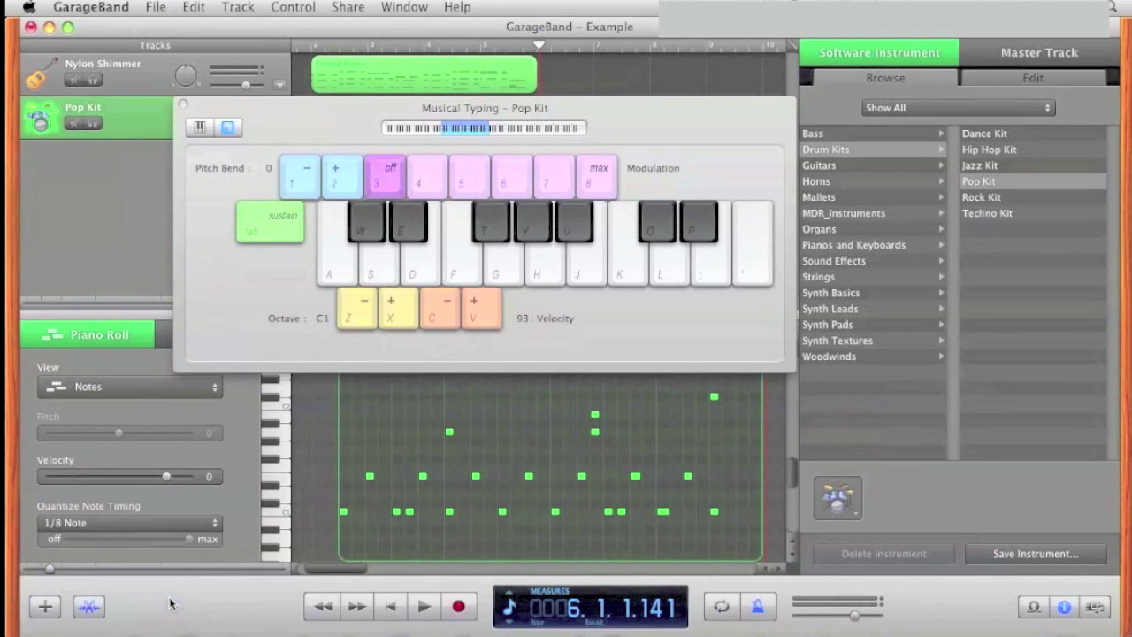
# - Play the quantized drums back from the start of the song, then stop
pyautogui.press('Return')
pyautogui.press('space')
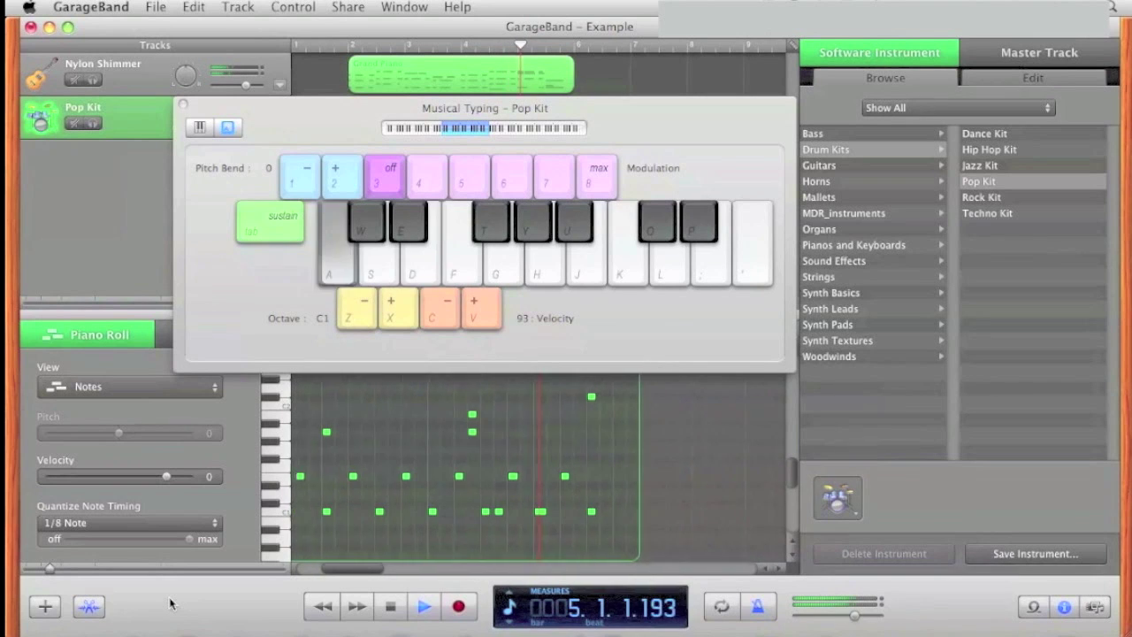
pyautogui.press('space')
# - Delete the single stray note from the Pop Kit drum part
pyautogui.click(408, 448)
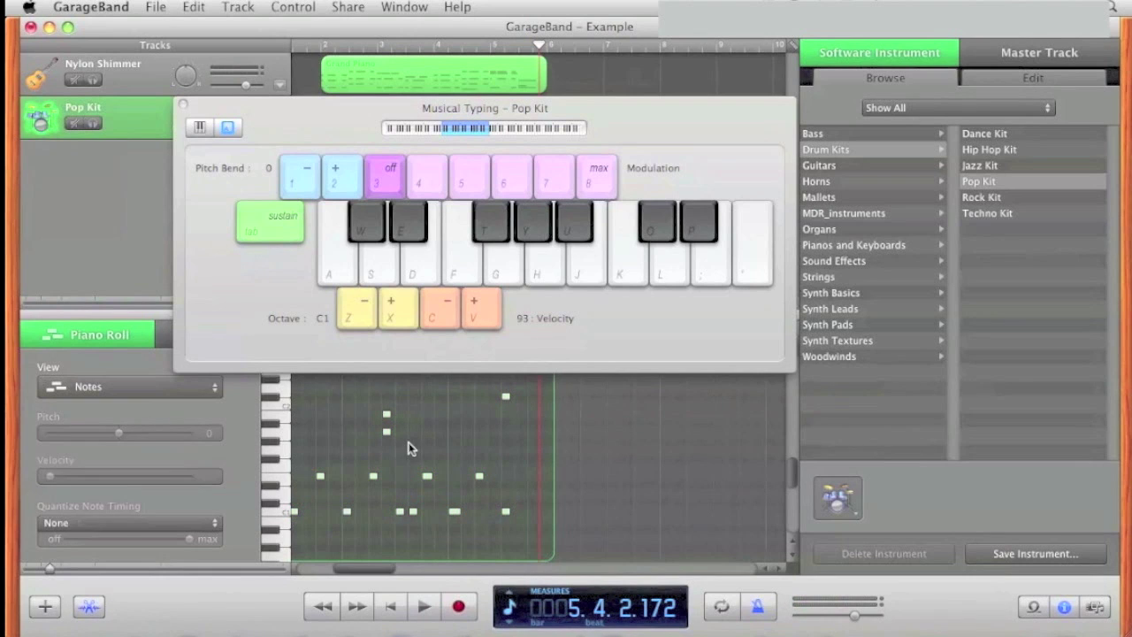
pyautogui.click(388, 432)
pyautogui.press('Delete')
# - Select and deselect one drum sound's notes, then preview two drum sounds on the piano keys
pyautogui.moveTo(359, 571); pyautogui.dragTo(327, 572)
pyautogui.click(290, 479)
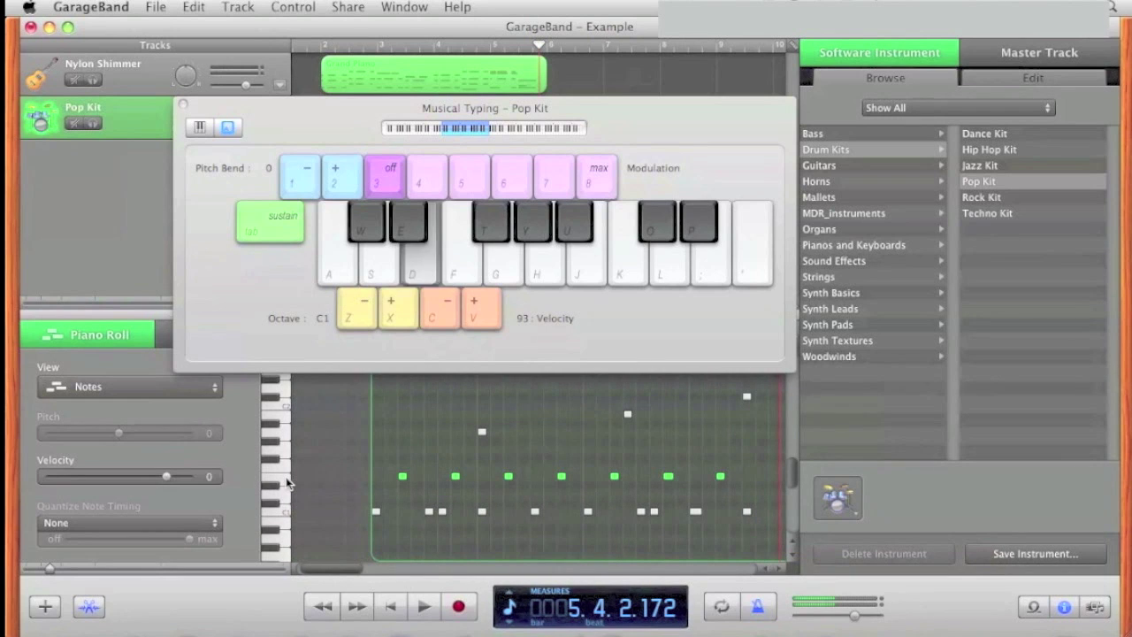
pyautogui.click(288, 498)
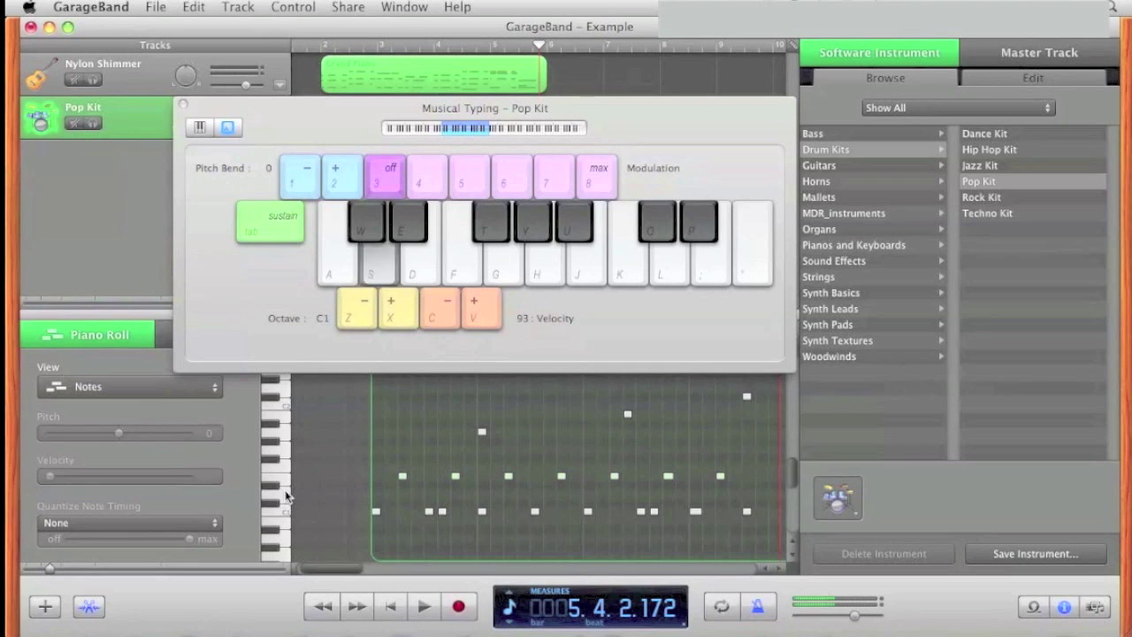
pyautogui.click(269, 504)
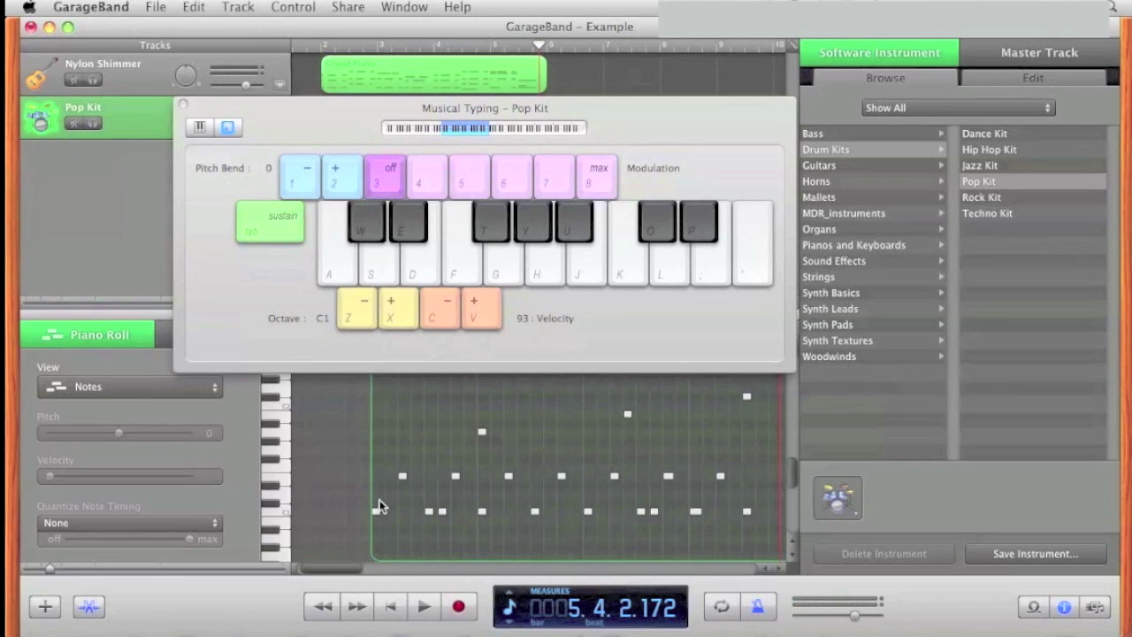
pyautogui.click(278, 499)
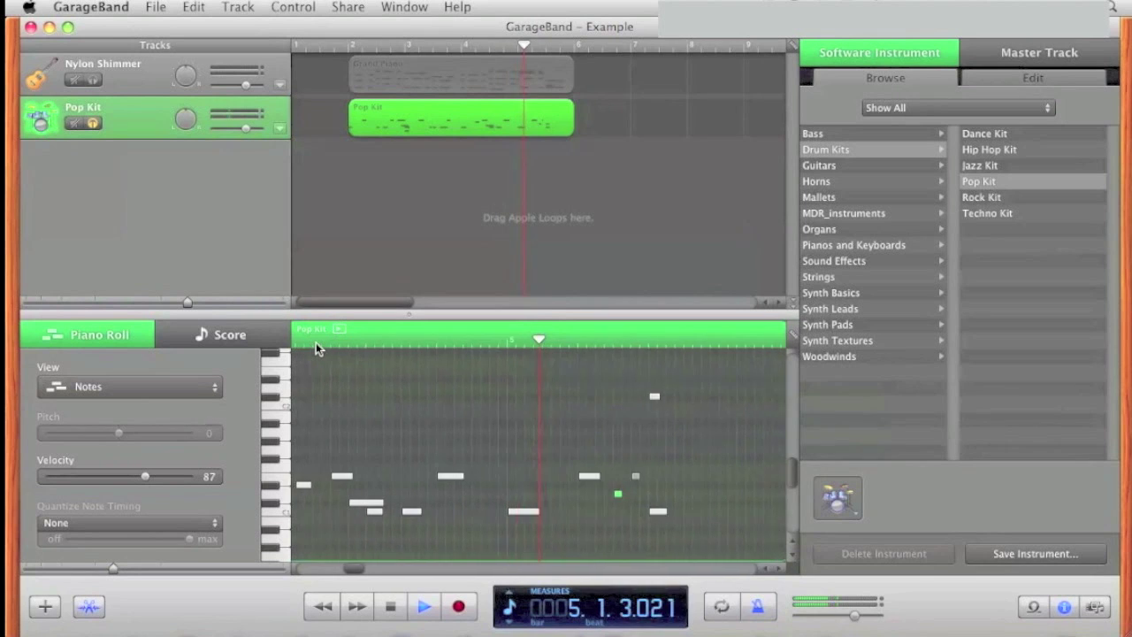
# - Unsolo the Pop Kit track and play both tracks from the start
pyautogui.press('space')
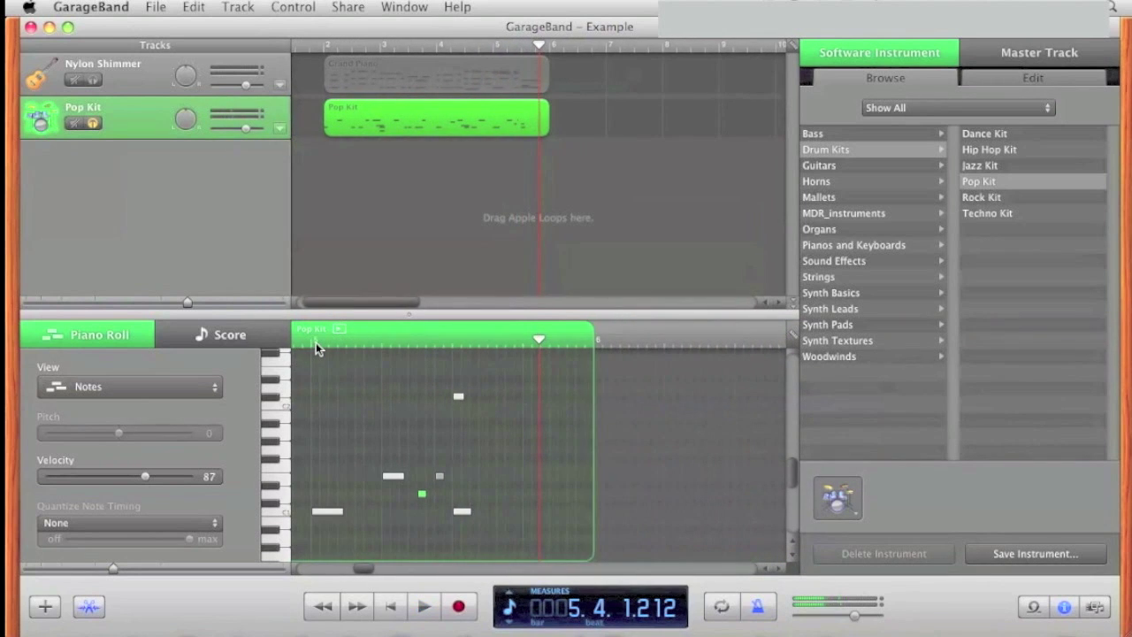
pyautogui.click(91, 125)
pyautogui.press('Return')
pyautogui.press('space')
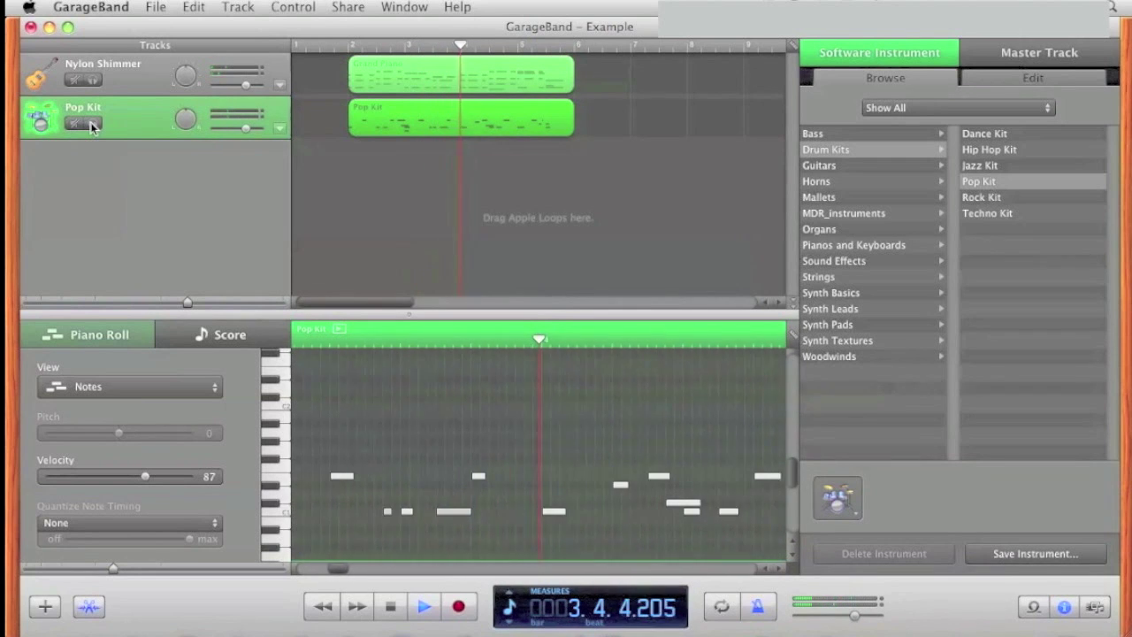
# - Toggle the metronome and start adding a new track from the Track menu
pyautogui.click(759, 609)
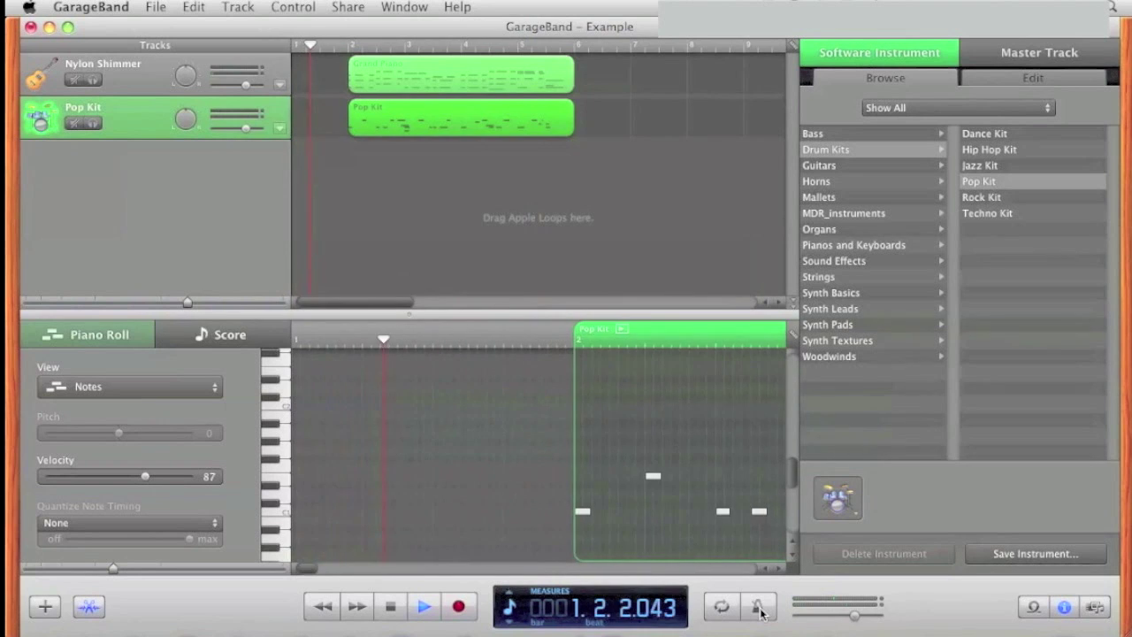
pyautogui.click(239, 7)
pyautogui.click(270, 194)
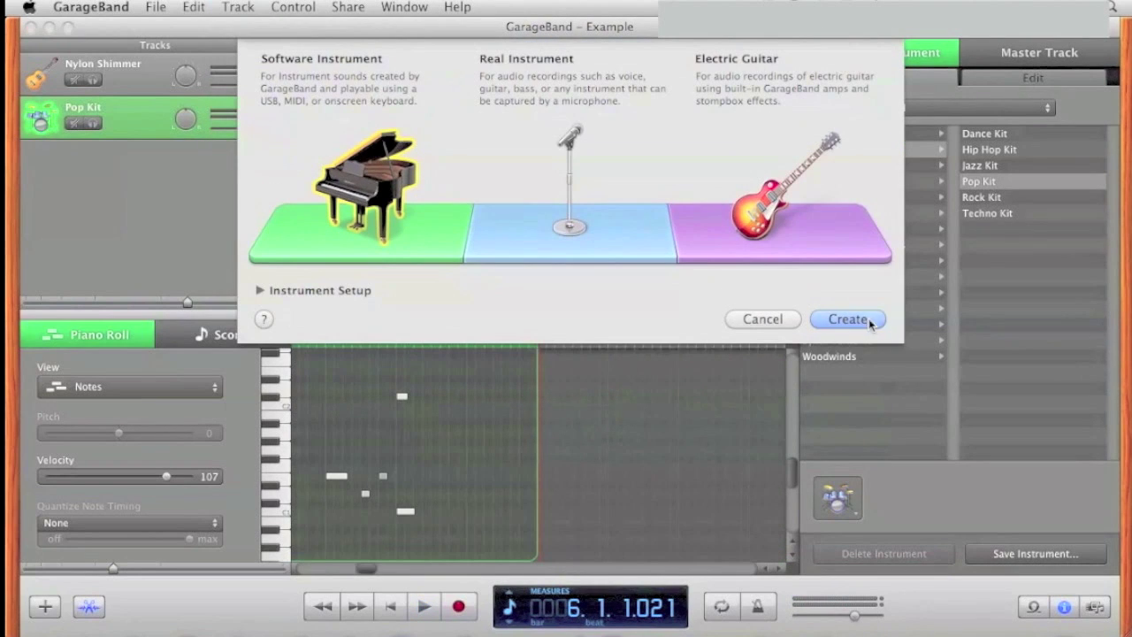
# - Create a software instrument track, try Space Harpsichord, and test notes in Musical Typing
pyautogui.click(863, 319)
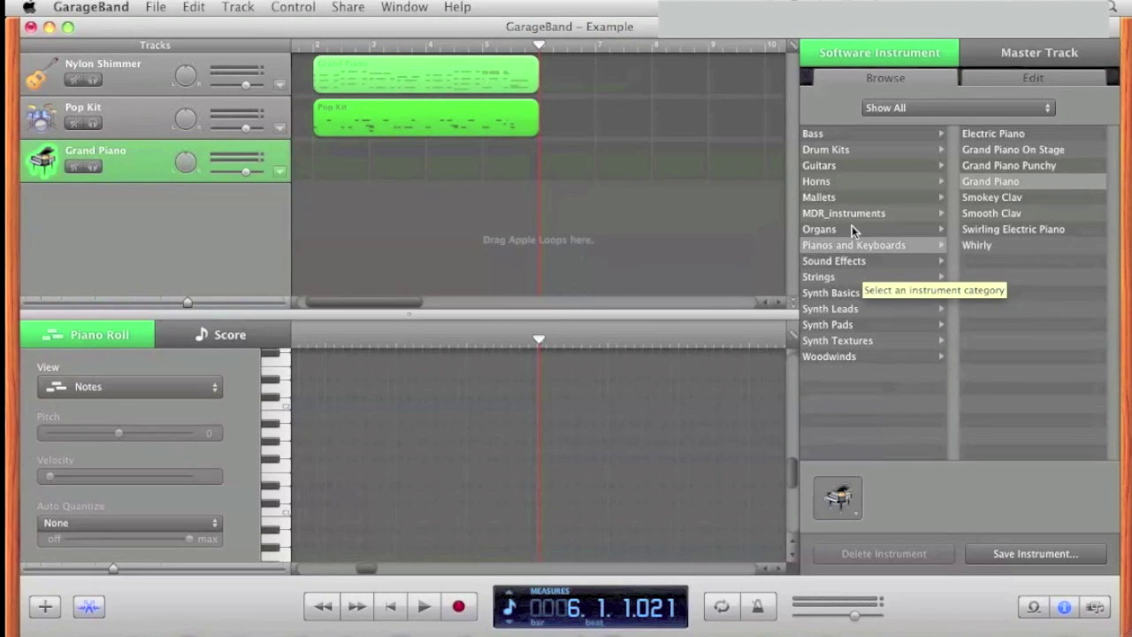
pyautogui.click(853, 295)
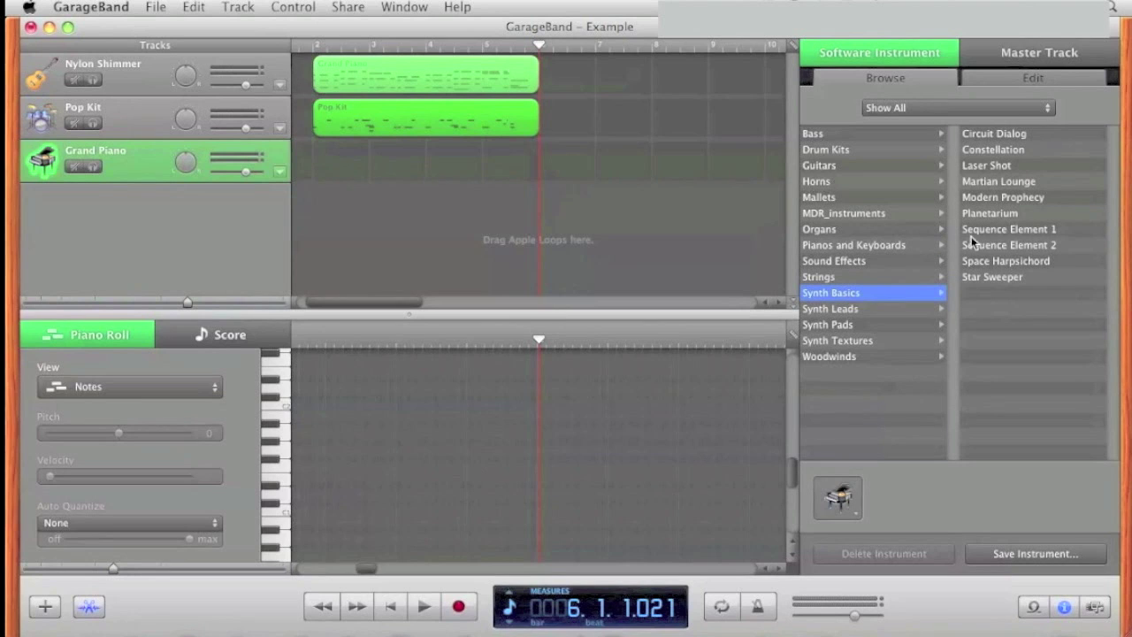
pyautogui.click(1005, 262)
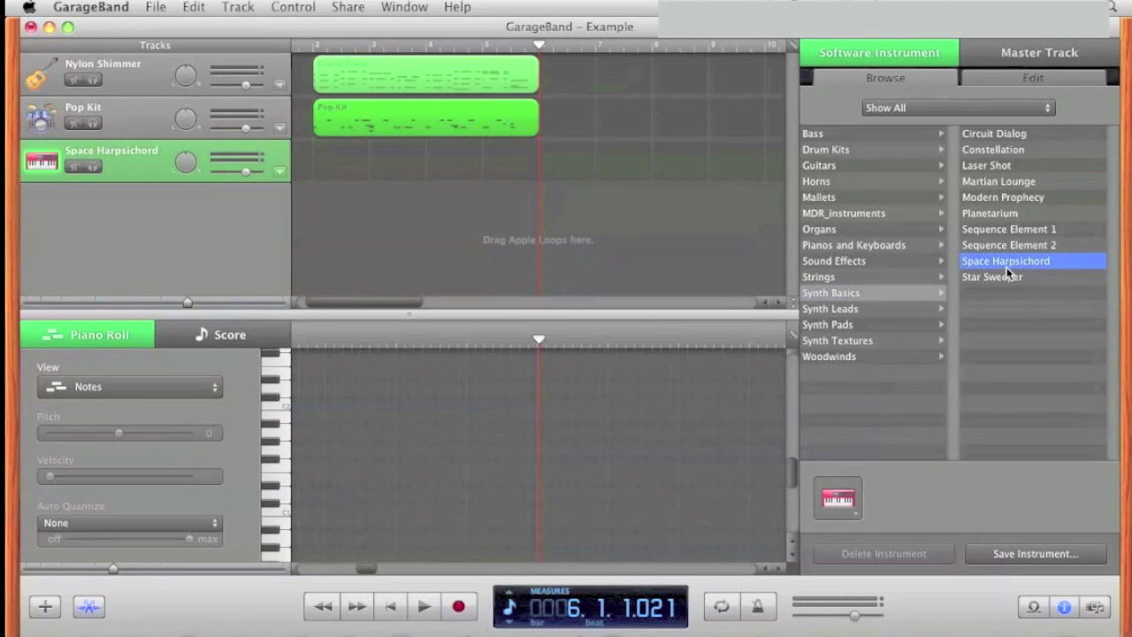
pyautogui.press('super+shift+k')
pyautogui.press('s')
pyautogui.press('j')
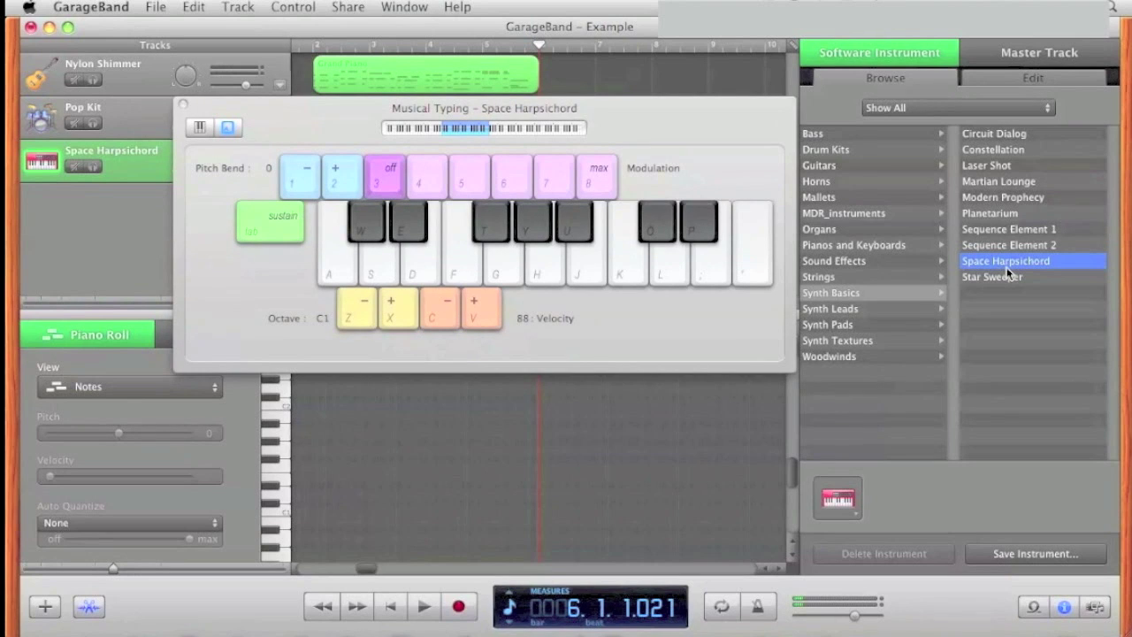
# - Try Future Flute, then Cheerful Trance from Synth Leads with test notes
pyautogui.click(849, 309)
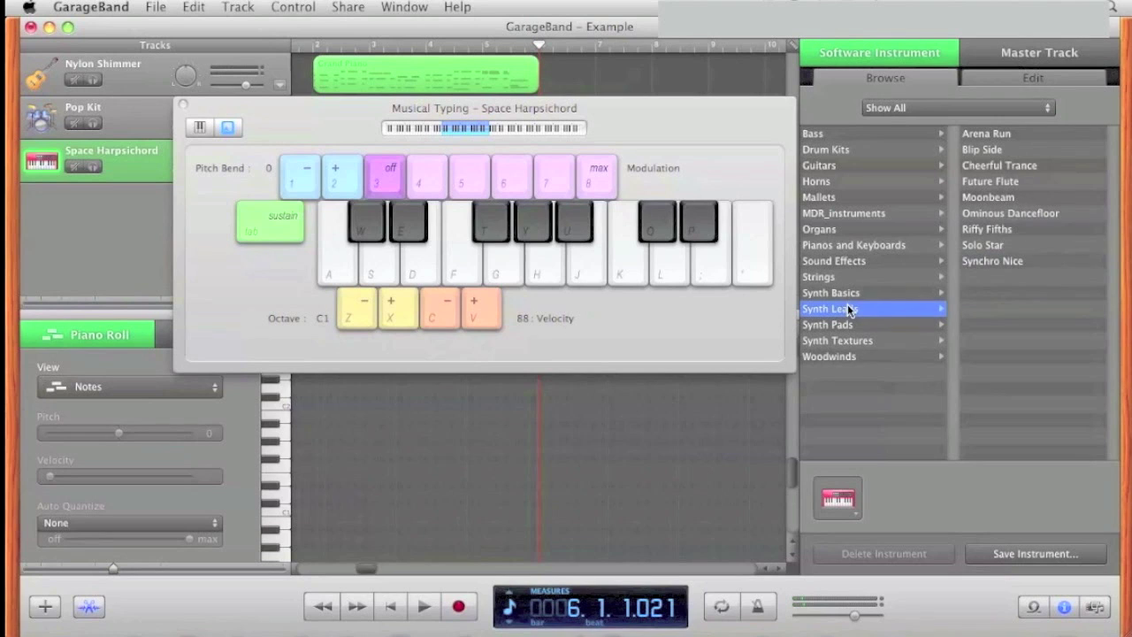
pyautogui.click(1033, 181)
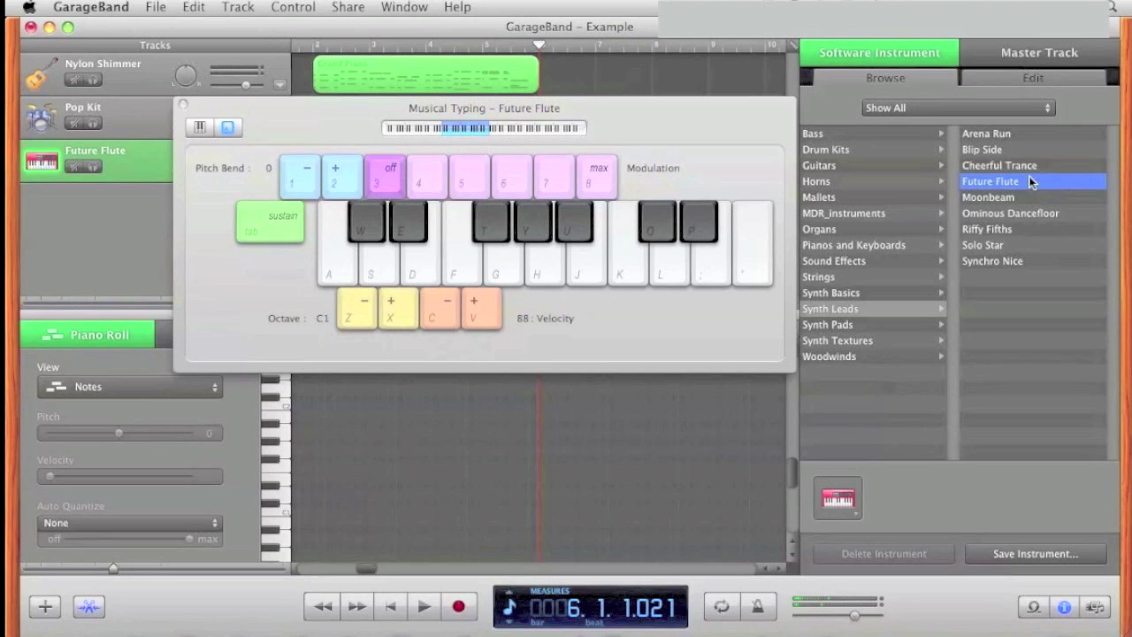
pyautogui.click(1025, 166)
pyautogui.press('k')
pyautogui.press('k')
pyautogui.press('g')
pyautogui.press('g')
pyautogui.press('g')
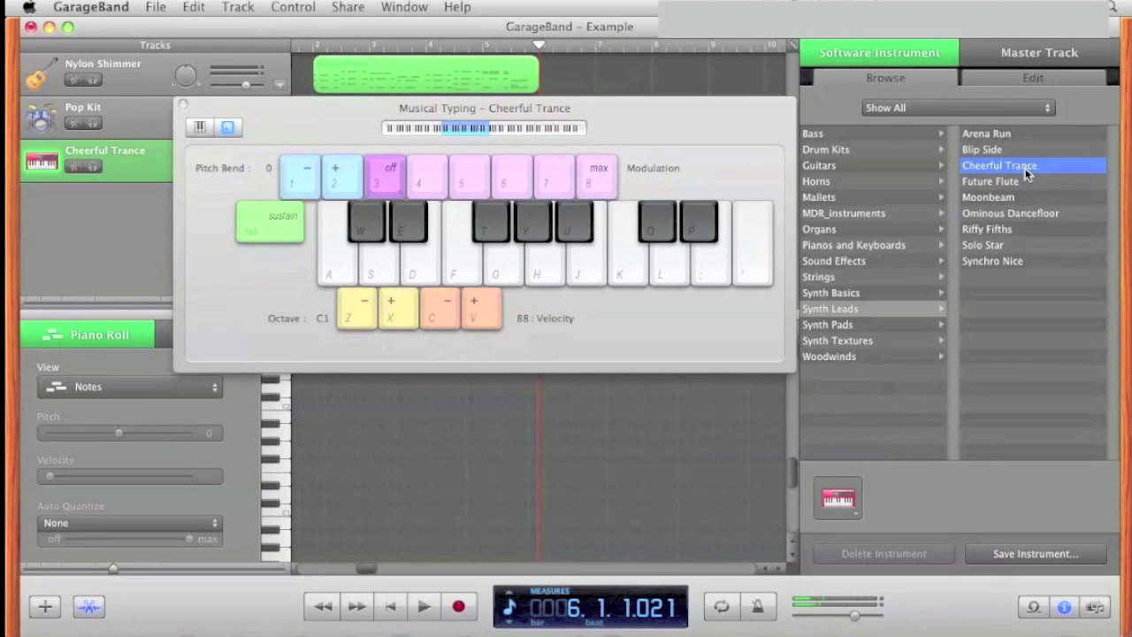
# - Audition Cheerful Trance along with playback from bar 1, then switch the instrument to Arena Run
pyautogui.press('Return')
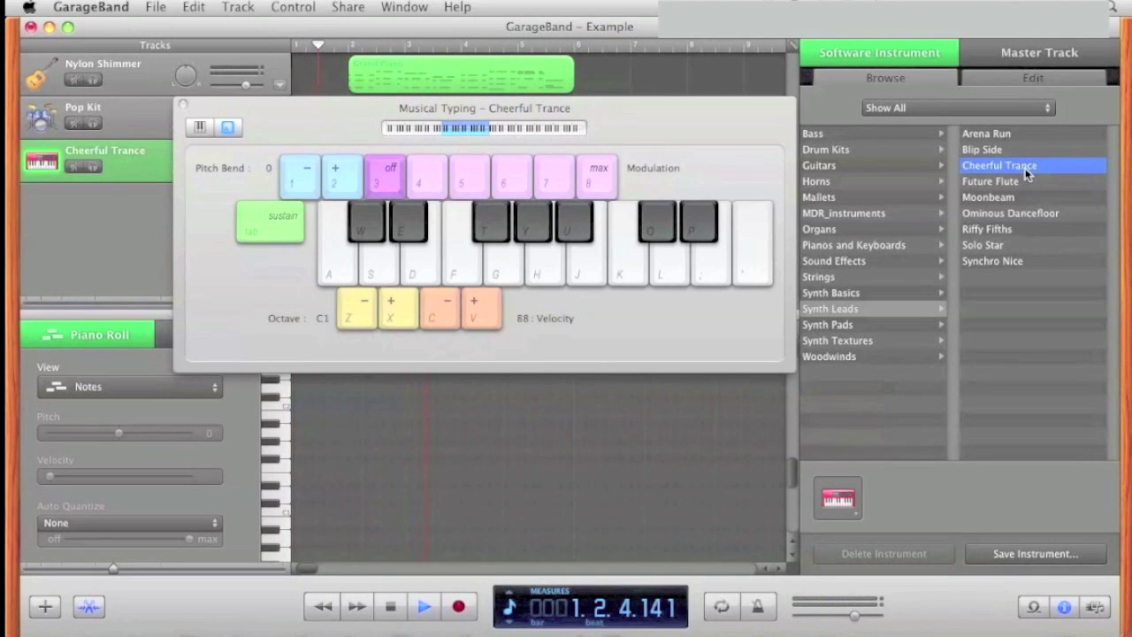
pyautogui.press('g')
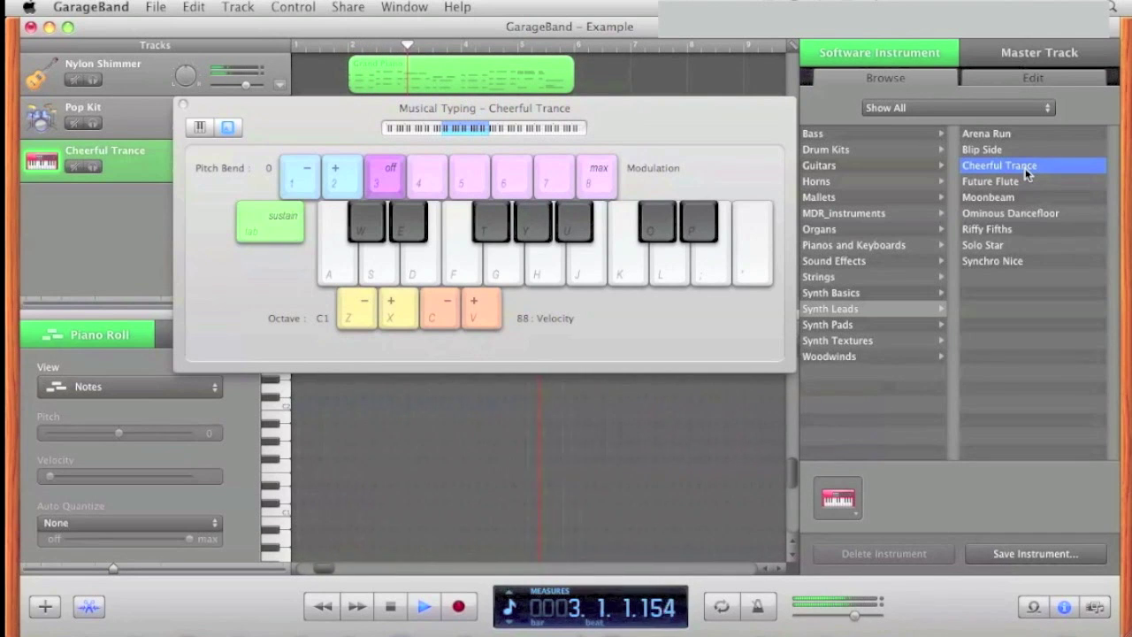
pyautogui.press('g')
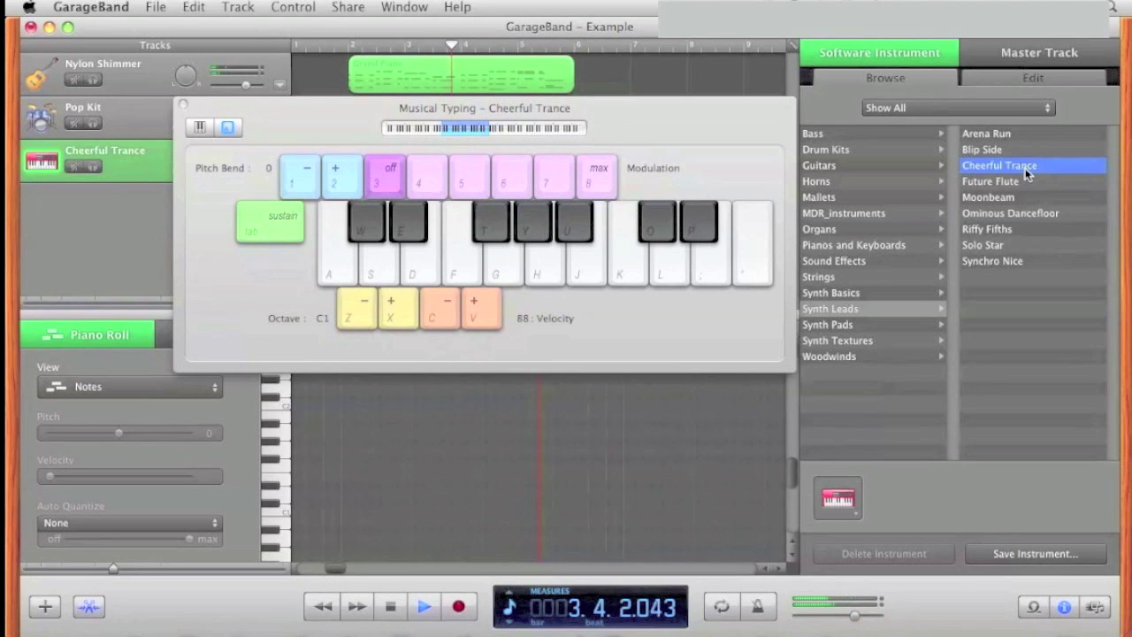
pyautogui.press('g')
pyautogui.press('g')
pyautogui.press('f')
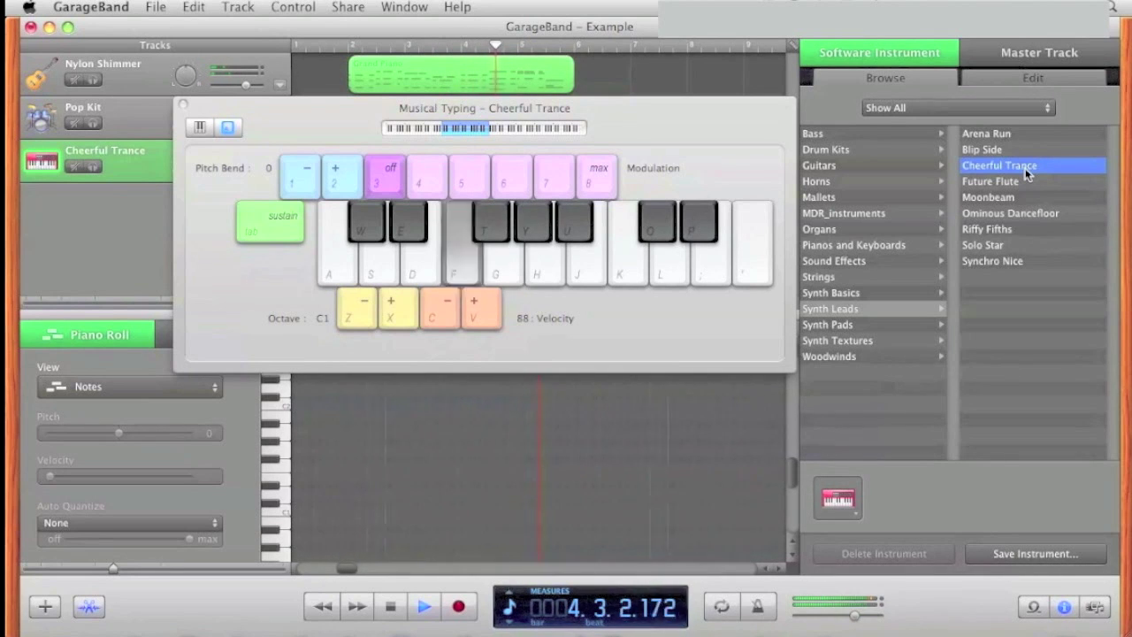
pyautogui.press('f')
pyautogui.press('s')
pyautogui.press('s')
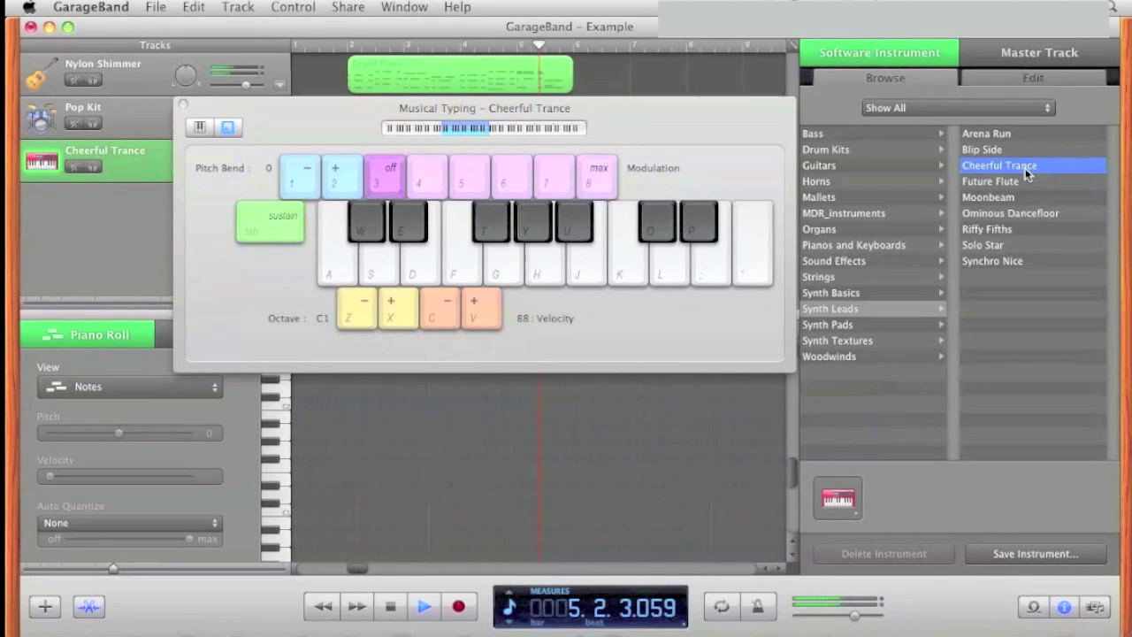
pyautogui.press('a')
pyautogui.click(987, 134)
pyautogui.click(459, 607)
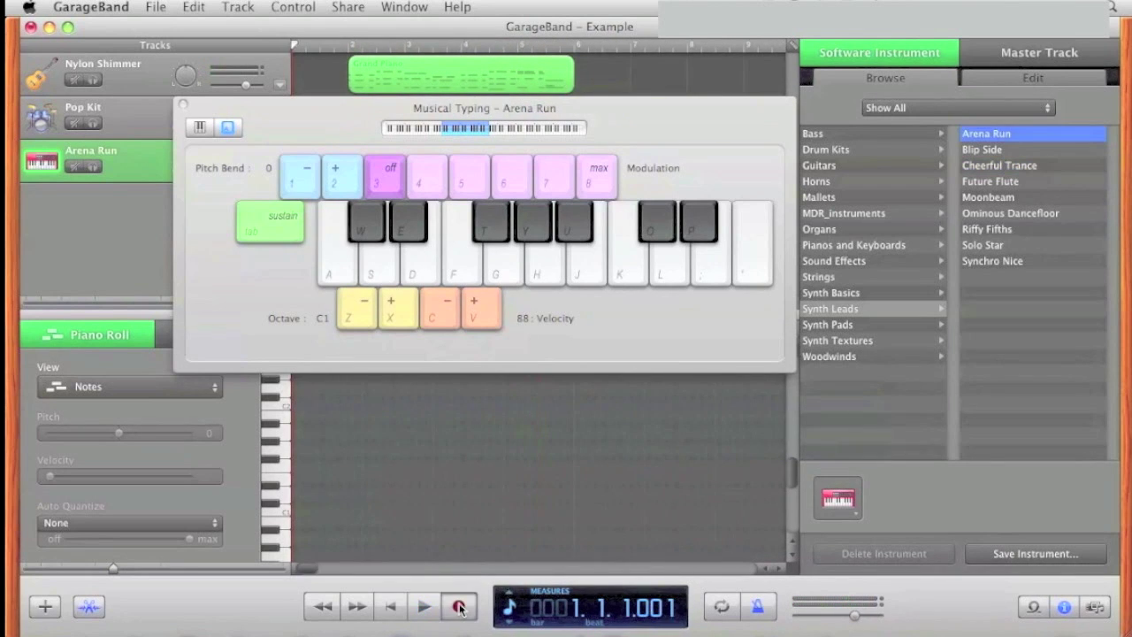
# - Record a five-bar Arena Run melody on the Musical Typing keys, stop at bar 6, and return to start
pyautogui.click(459, 607)
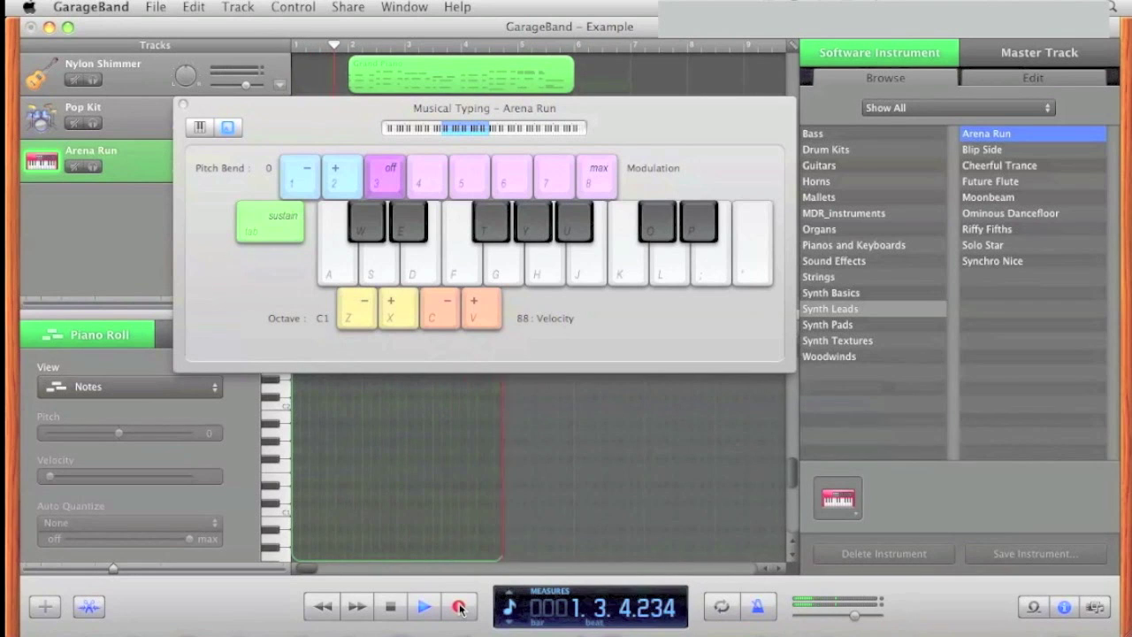
pyautogui.press('g')
pyautogui.press('l')
pyautogui.press('l')
pyautogui.press('f')
pyautogui.press('k')
pyautogui.press('k')
pyautogui.press('k')
pyautogui.press(';')
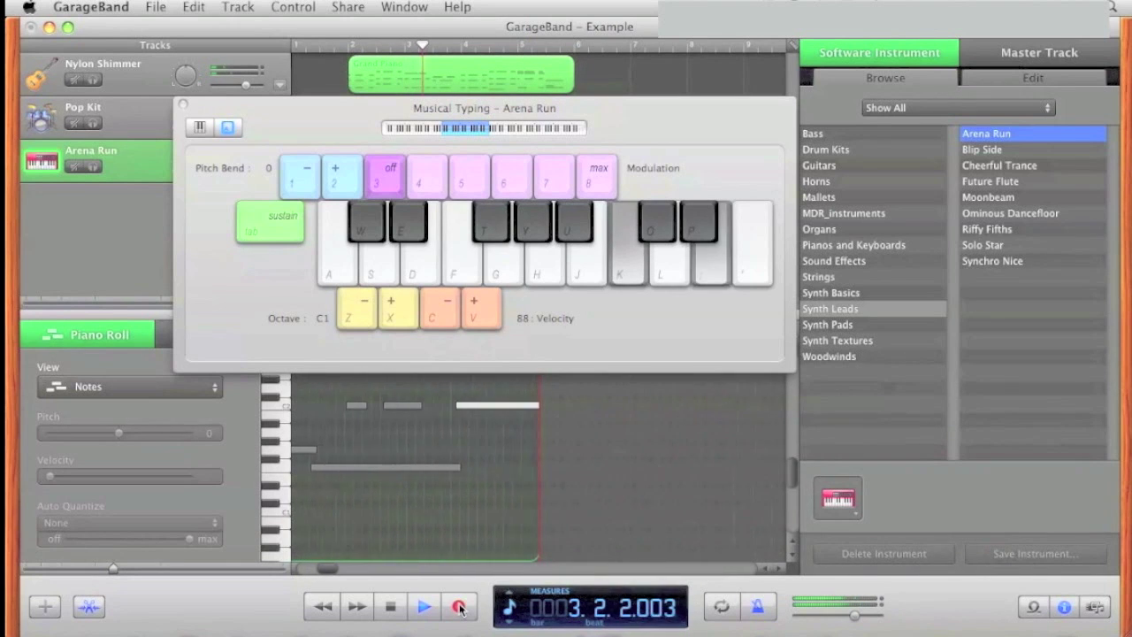
pyautogui.press('g')
pyautogui.press('l')
pyautogui.press('l')
pyautogui.press('f')
pyautogui.press('k')
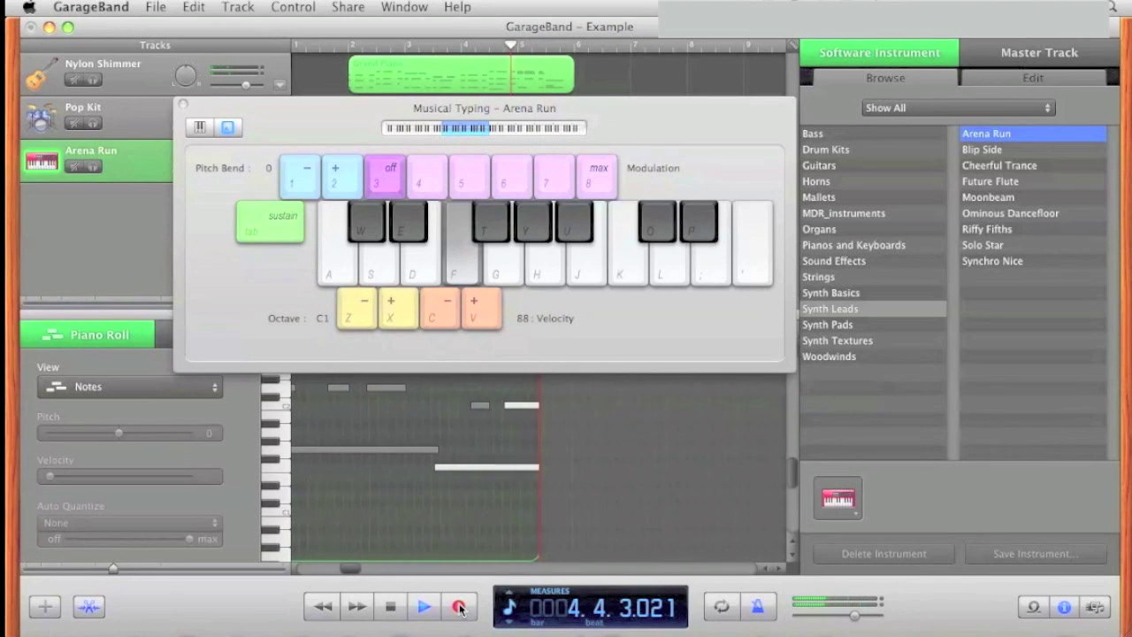
pyautogui.press('k')
pyautogui.press(';')
pyautogui.press('g')
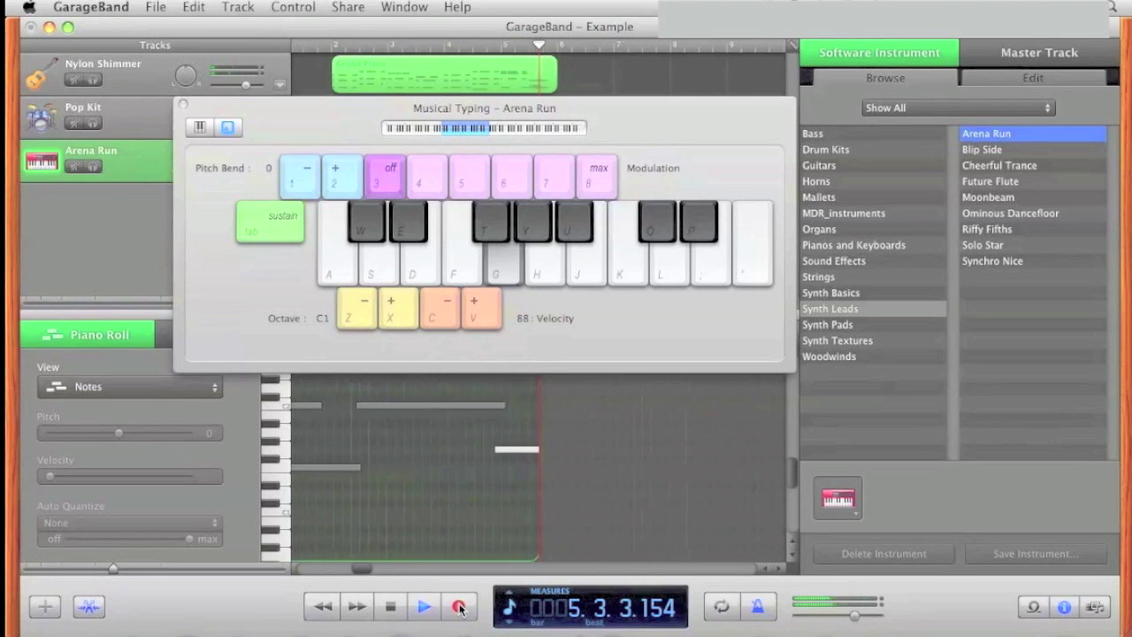
pyautogui.press('space')
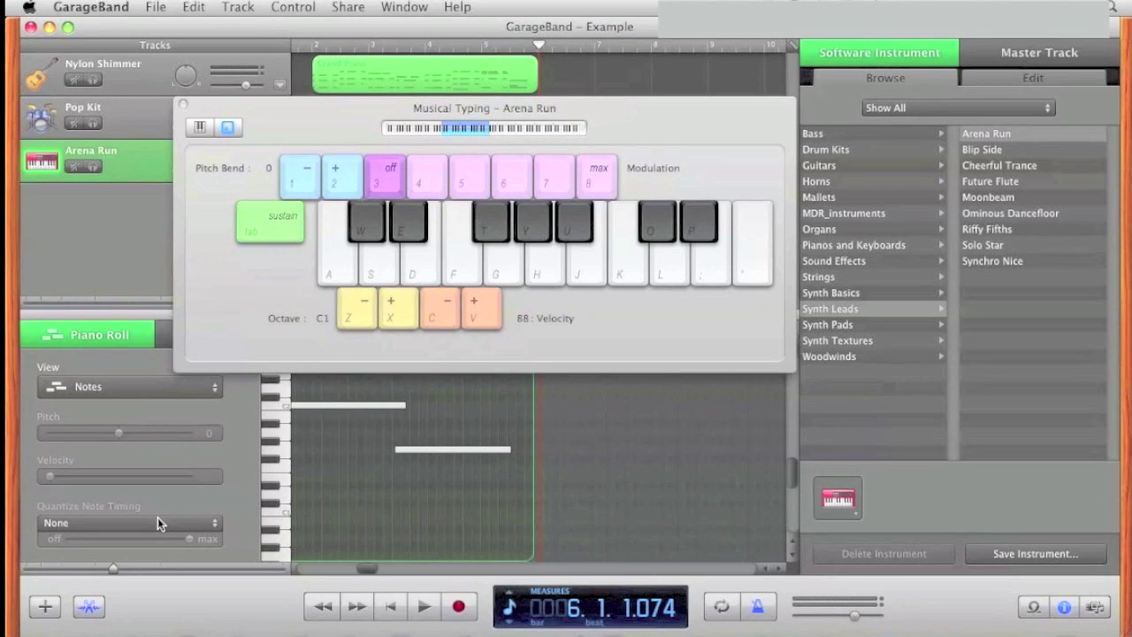
pyautogui.press('Return')
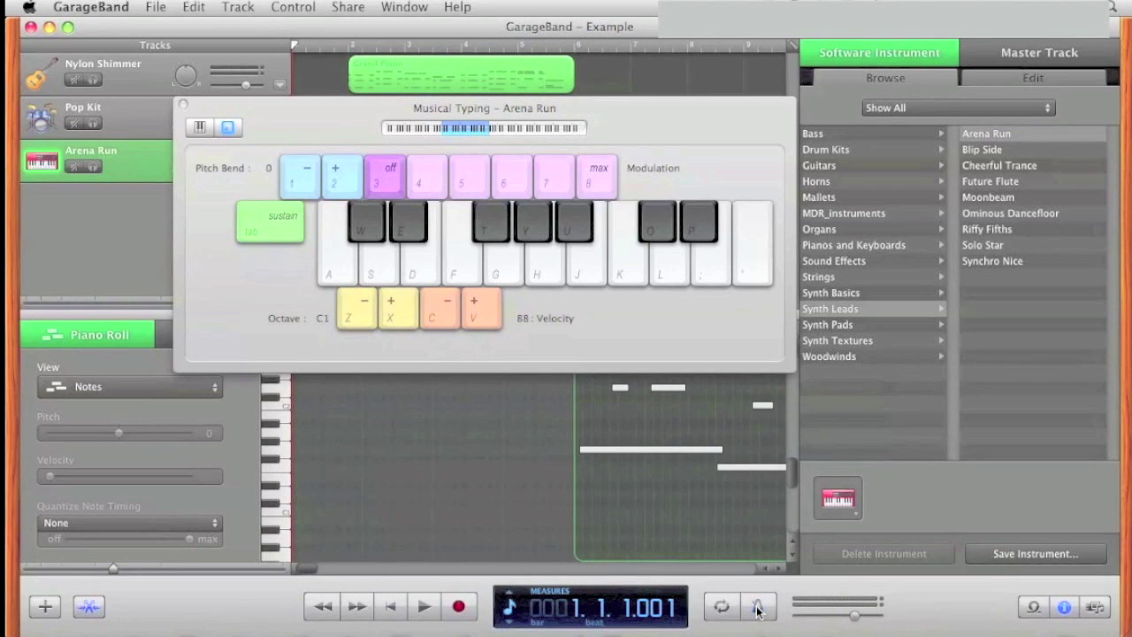
# - Quantize all the recorded Arena Run notes to 1/16 Note
pyautogui.press('super+a')
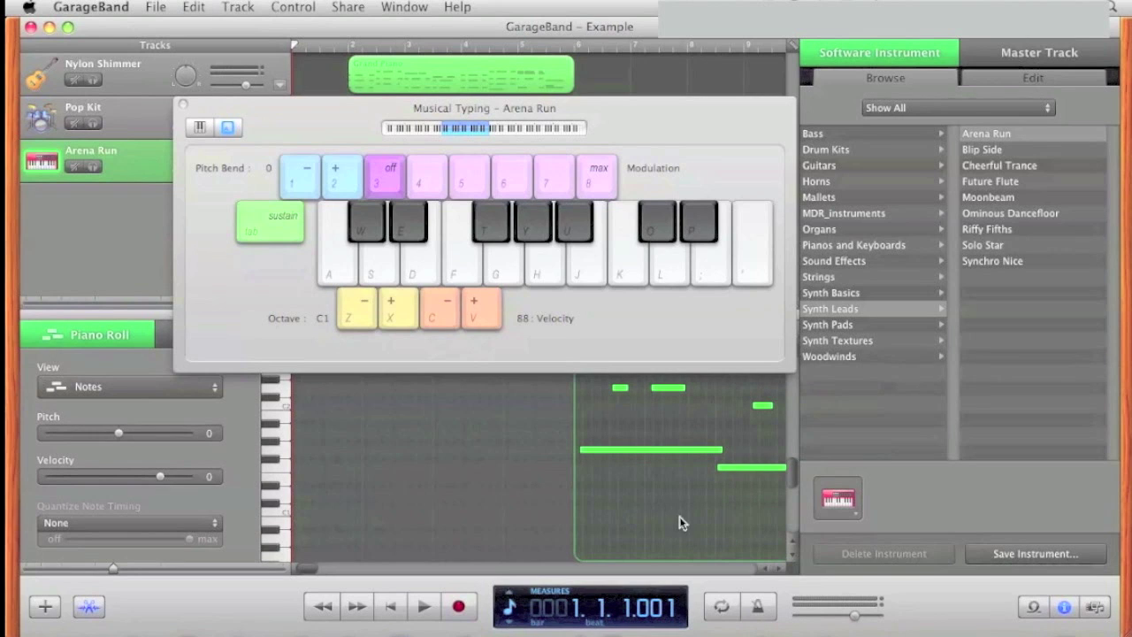
pyautogui.click(211, 524)
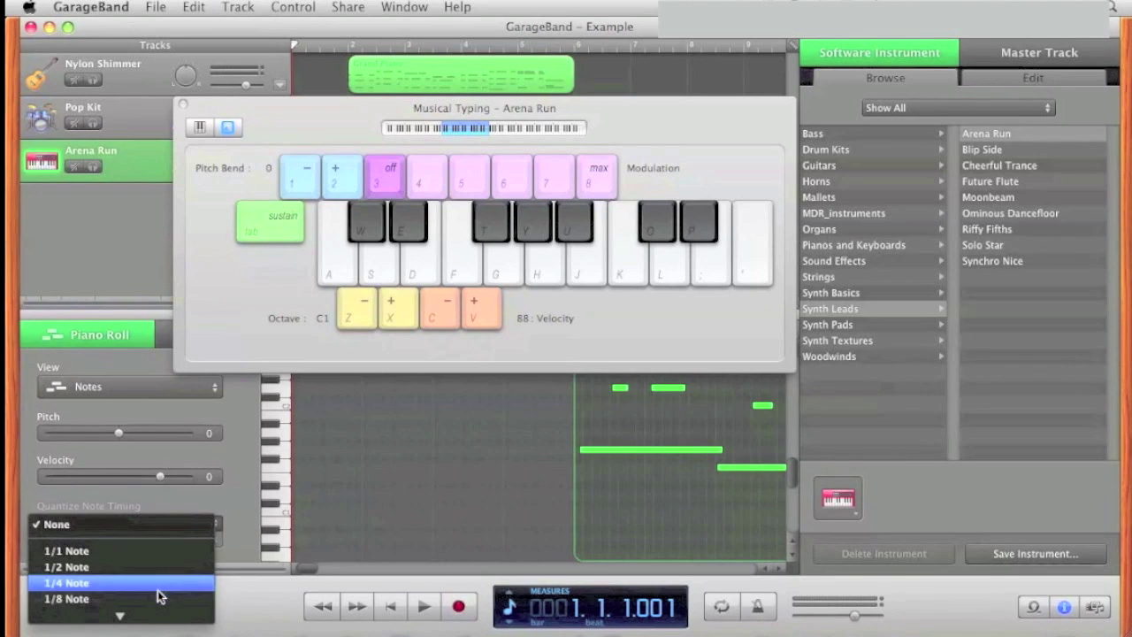
pyautogui.moveTo(160, 611)
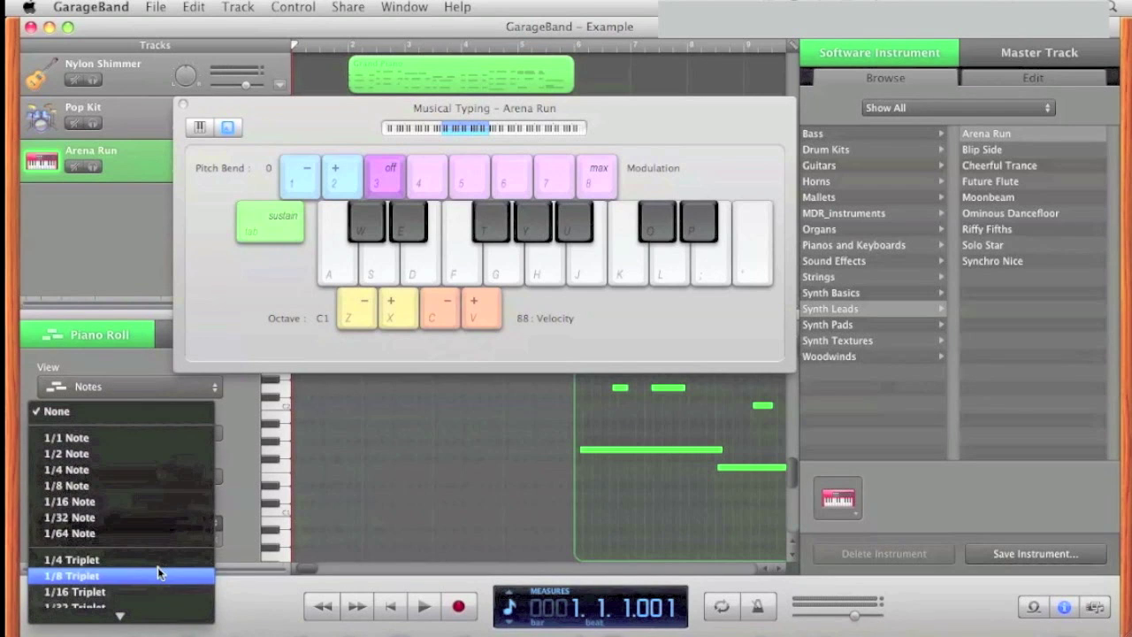
pyautogui.click(156, 507)
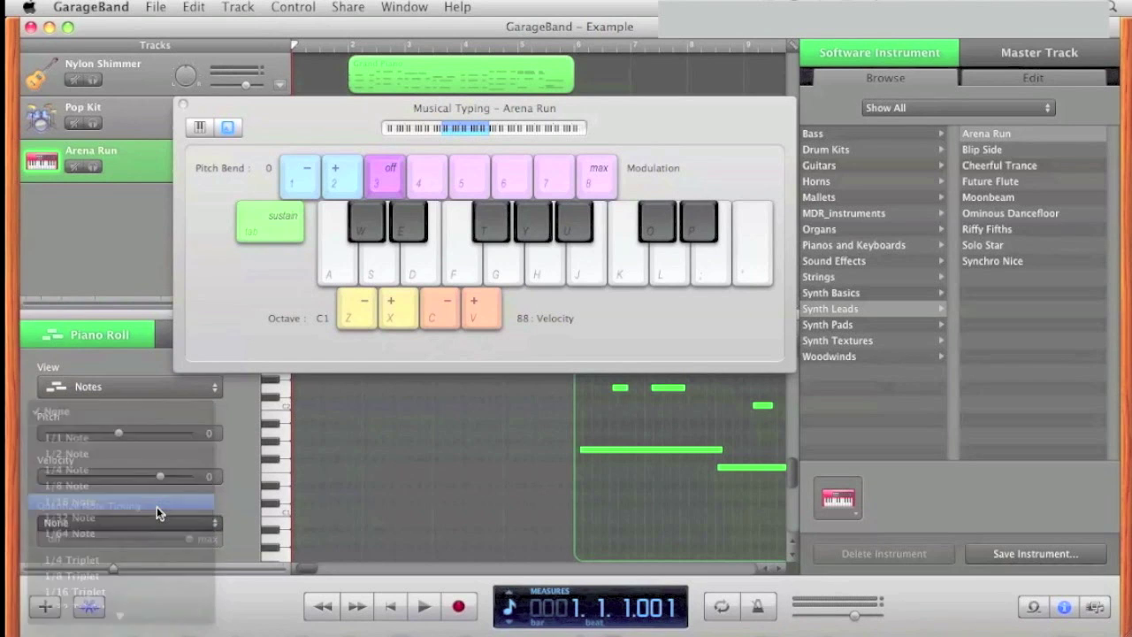
# - Play back the quantized part and move the Musical Typing window out of the way
pyautogui.press('space')
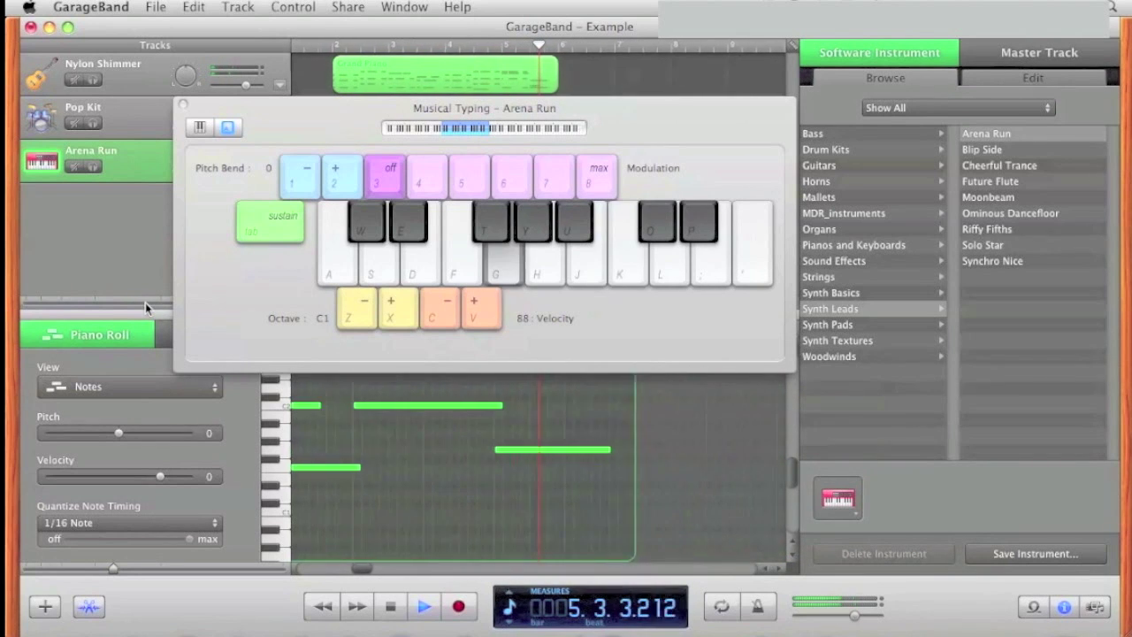
pyautogui.press('space')
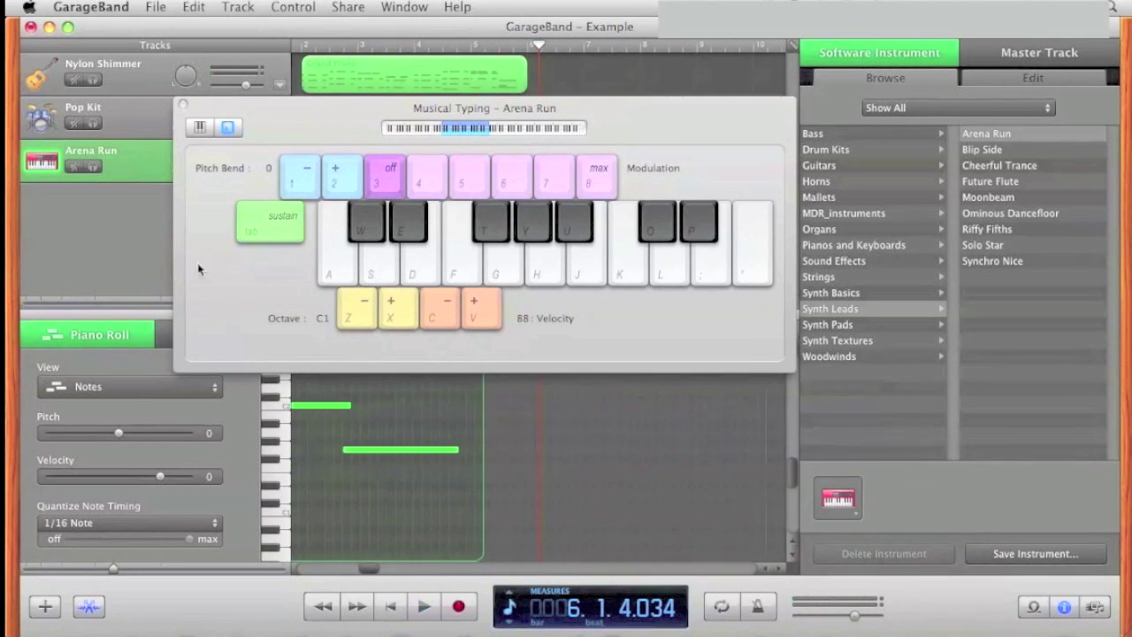
pyautogui.moveTo(280, 113); pyautogui.dragTo(267, 233)
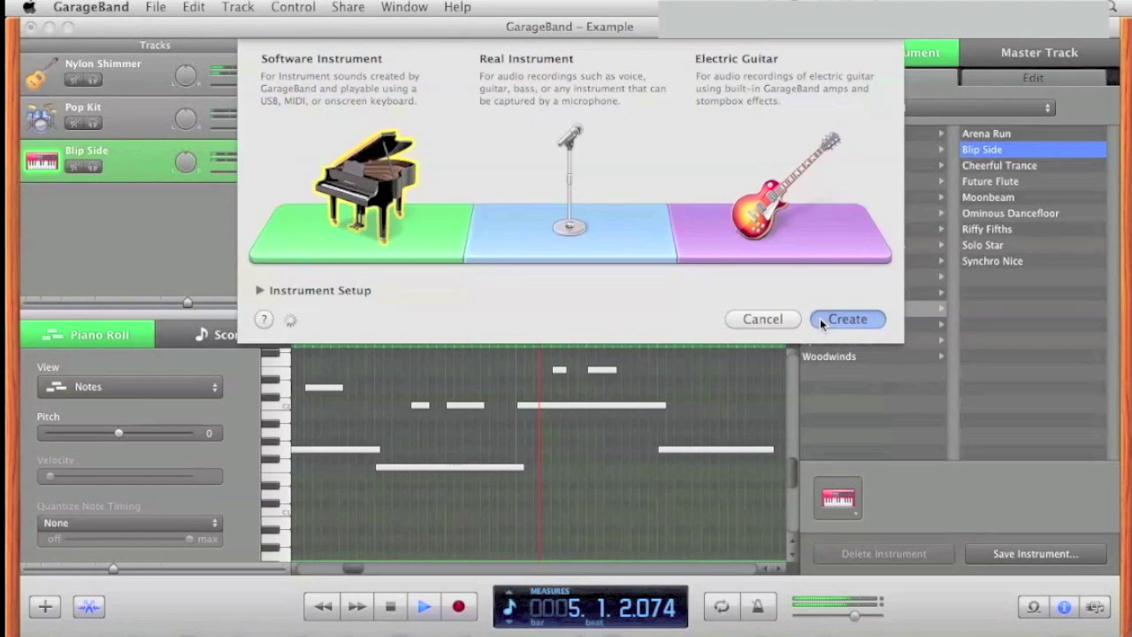
# - Create a fourth software instrument track and set it to Pop Flute after trying Alto Sax
pyautogui.click(820, 318)
pyautogui.press('space')
pyautogui.press('space')
pyautogui.press('Return')
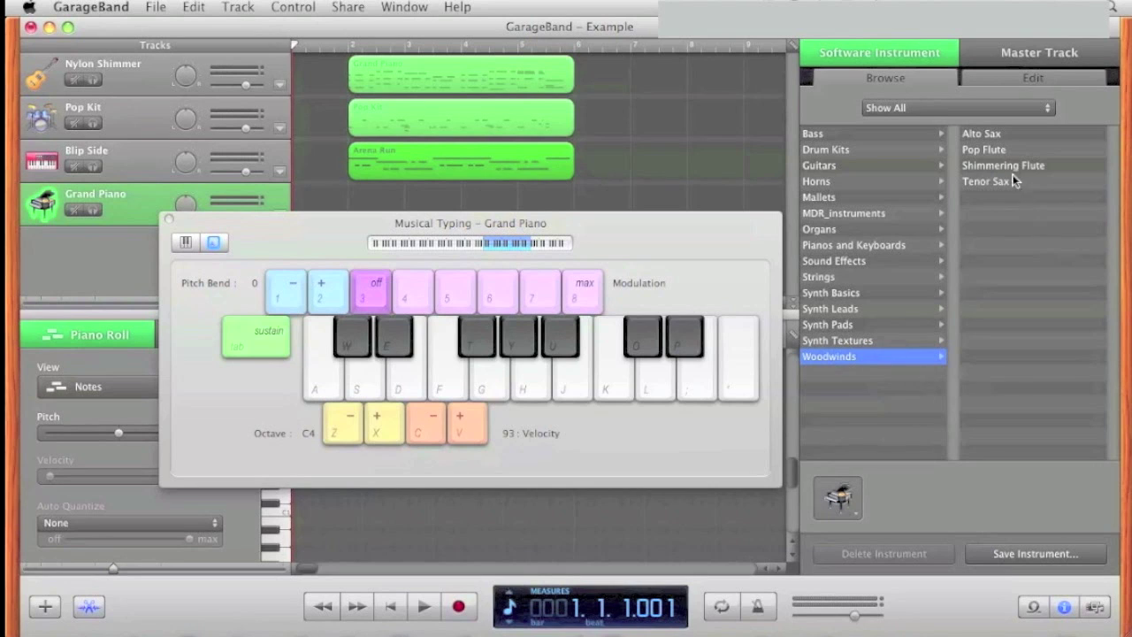
pyautogui.click(1004, 138)
pyautogui.click(1005, 150)
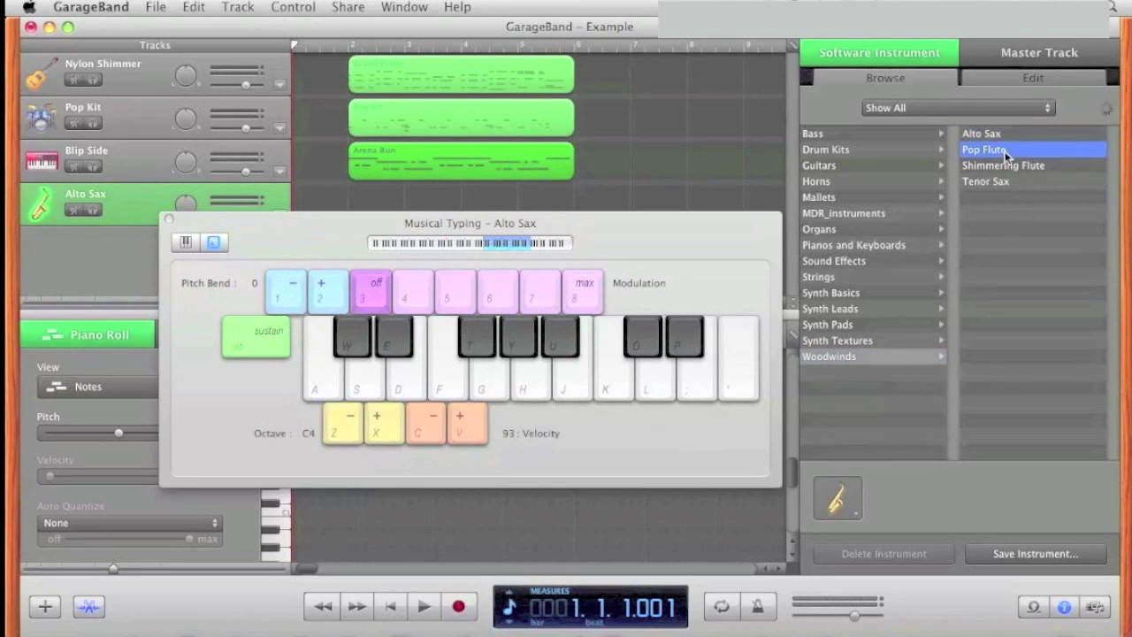
# - Rehearse the flute melody notes on Musical Typing, then start recording
pyautogui.press('k')
pyautogui.press('j')
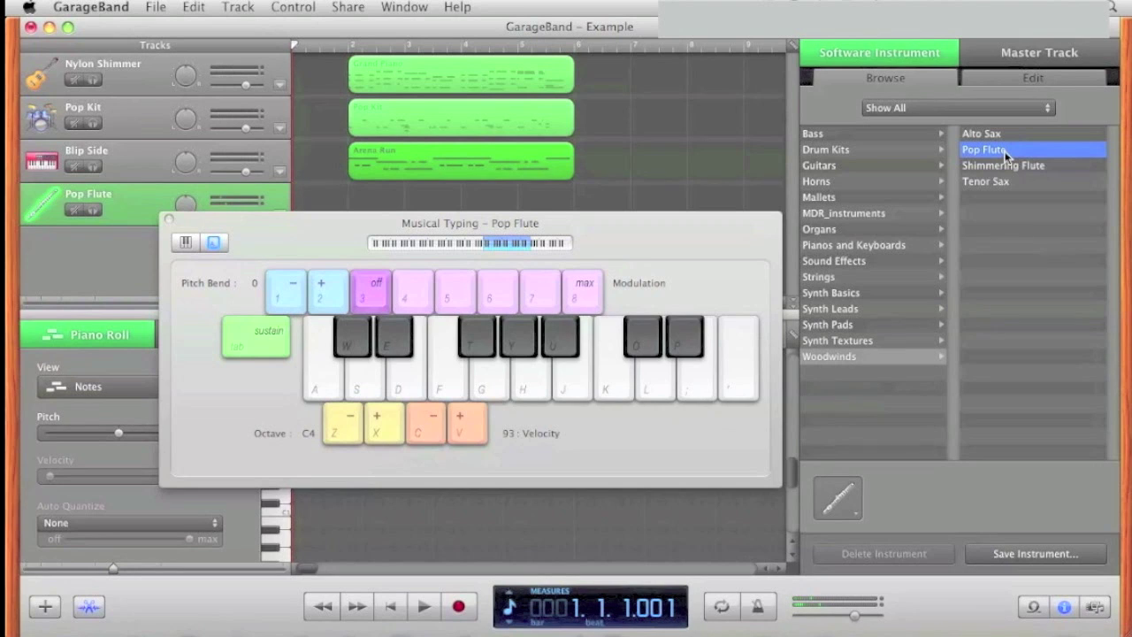
pyautogui.press('l')
pyautogui.press('g')
pyautogui.press('l')
pyautogui.press('g')
pyautogui.press('k')
pyautogui.click(458, 607)
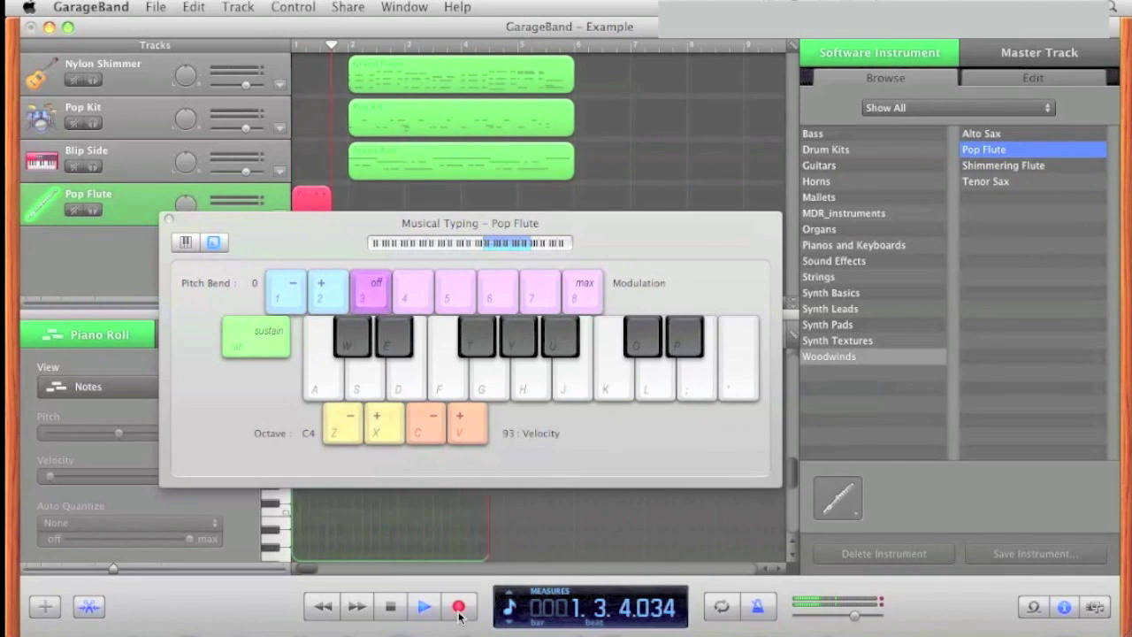
# - Play the five-bar flute melody on Musical Typing while recording, stopping at bar 6
pyautogui.press('l')
pyautogui.press('g')
pyautogui.press('f')
pyautogui.press('k')
pyautogui.press('k')
pyautogui.press(';')
pyautogui.press('k')
pyautogui.press('l')
pyautogui.press('l')
pyautogui.press('g')
pyautogui.press('l')
pyautogui.press("'")
pyautogui.press("'")
pyautogui.press(';')
pyautogui.press('l')
pyautogui.press('k')
pyautogui.press('l')
pyautogui.press('g')
pyautogui.press('space')
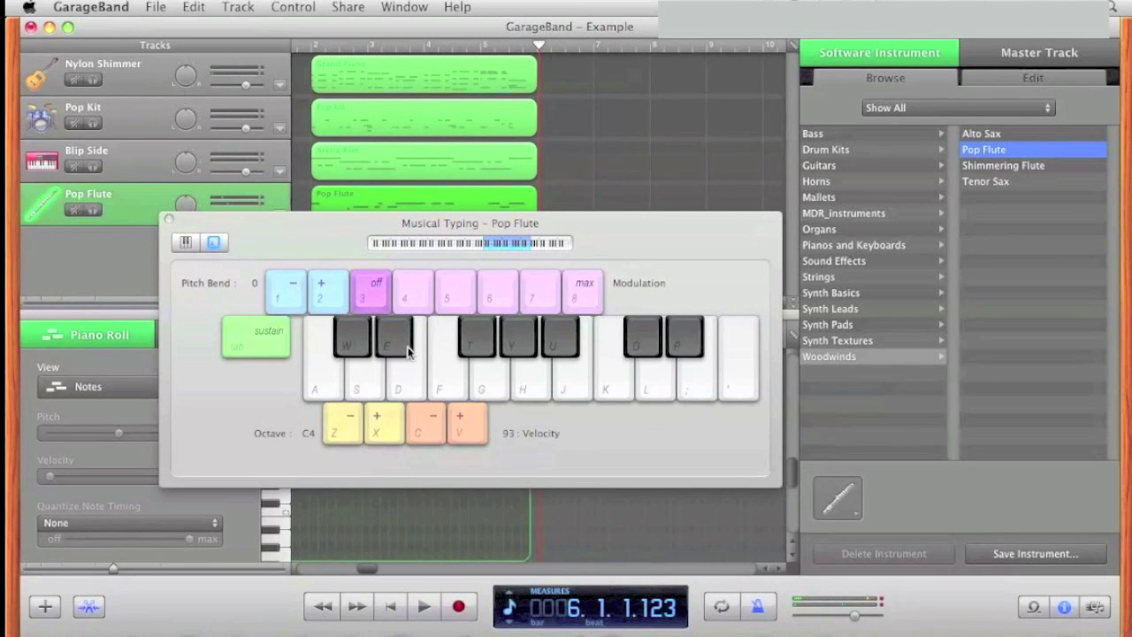
pyautogui.click(420, 214)
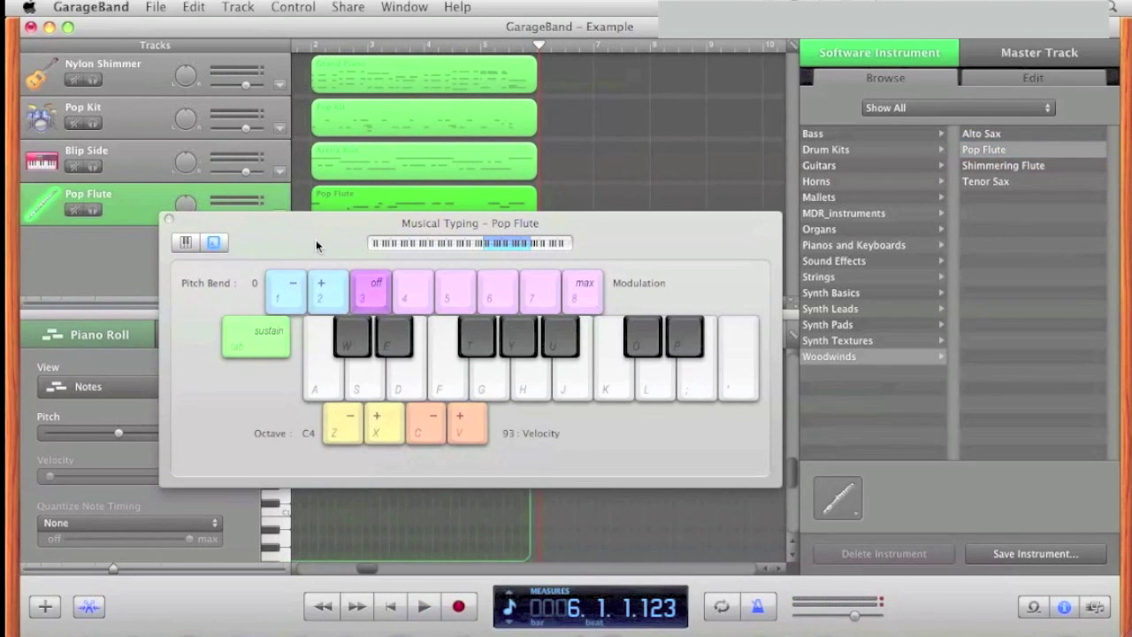
# - Select all the Pop Flute notes in the Piano Roll and quantize them to 1/16 Note
pyautogui.moveTo(317, 244); pyautogui.dragTo(328, 67)
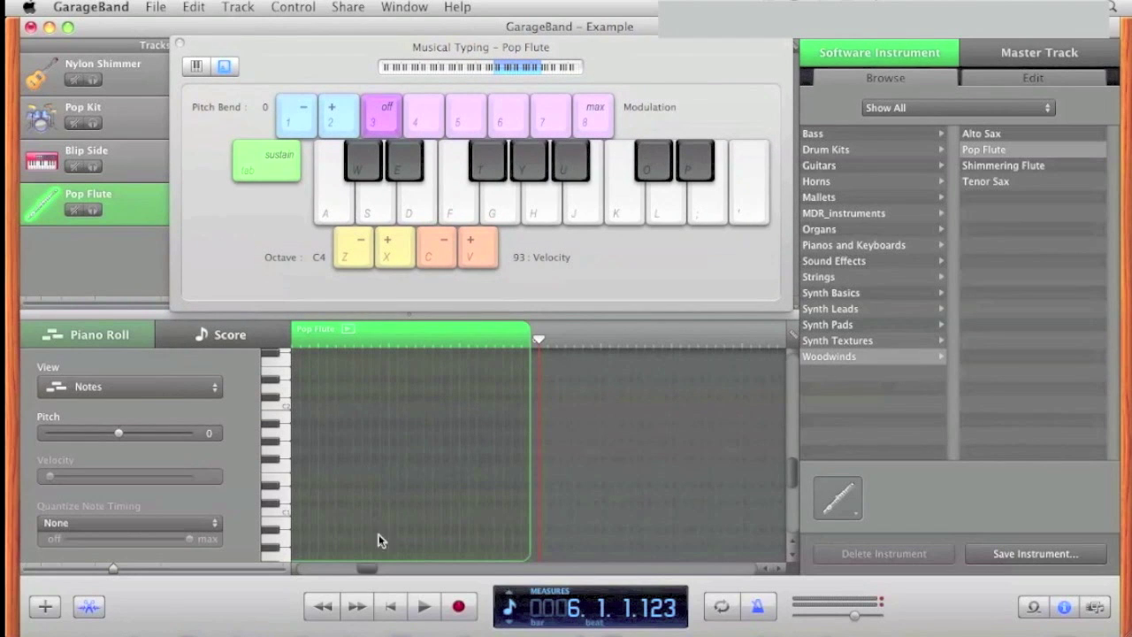
pyautogui.moveTo(370, 570); pyautogui.dragTo(342, 567)
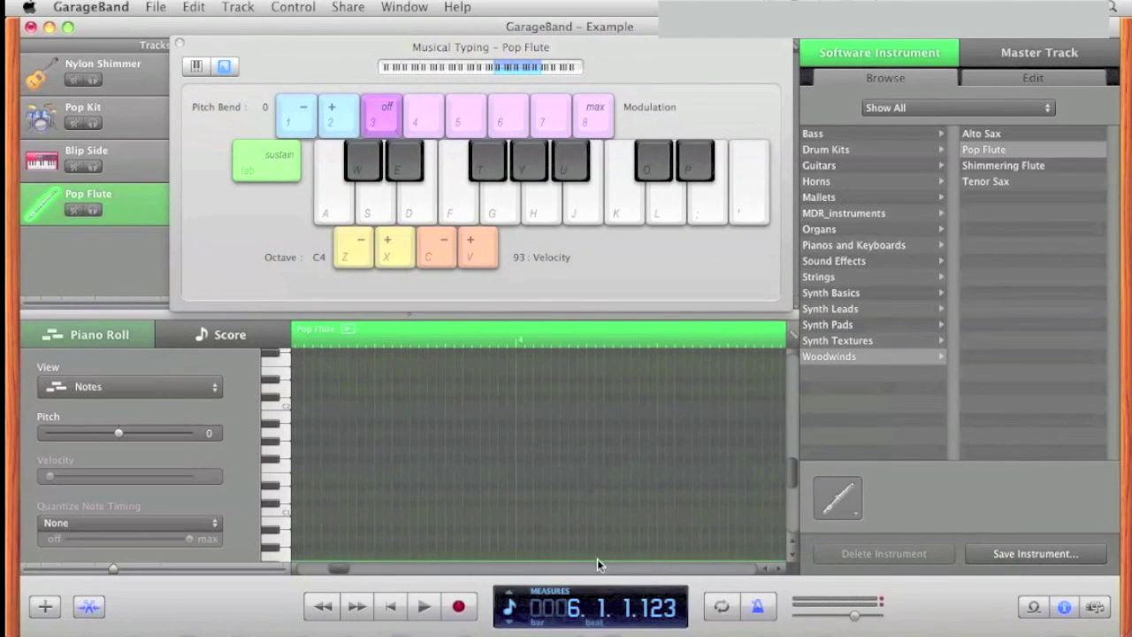
pyautogui.moveTo(791, 475); pyautogui.dragTo(792, 410)
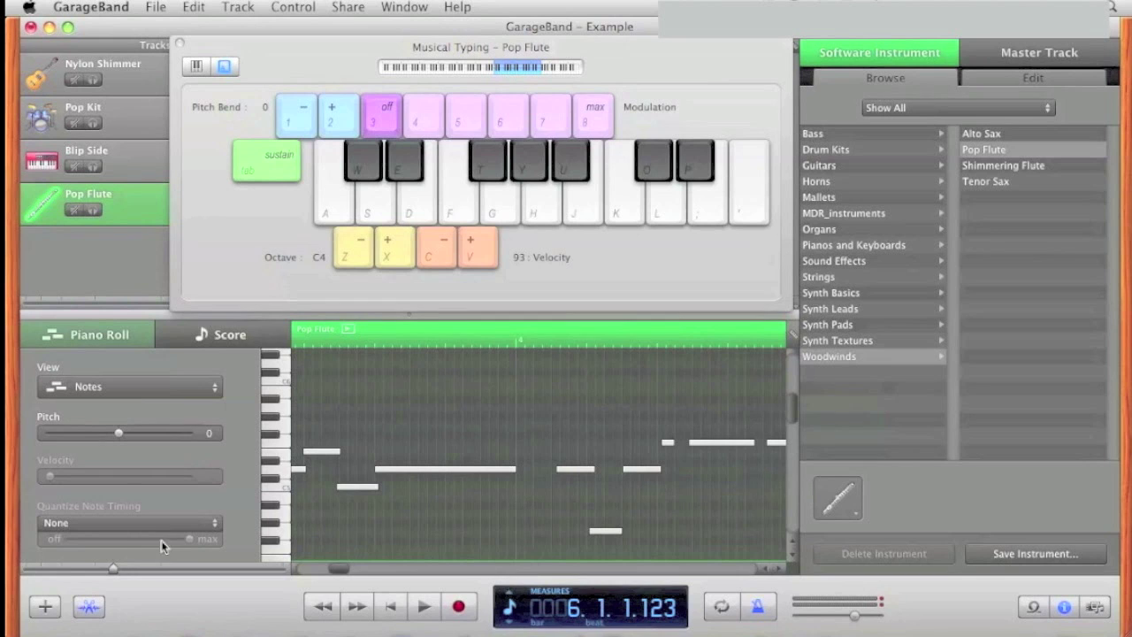
pyautogui.moveTo(83, 570); pyautogui.dragTo(58, 569)
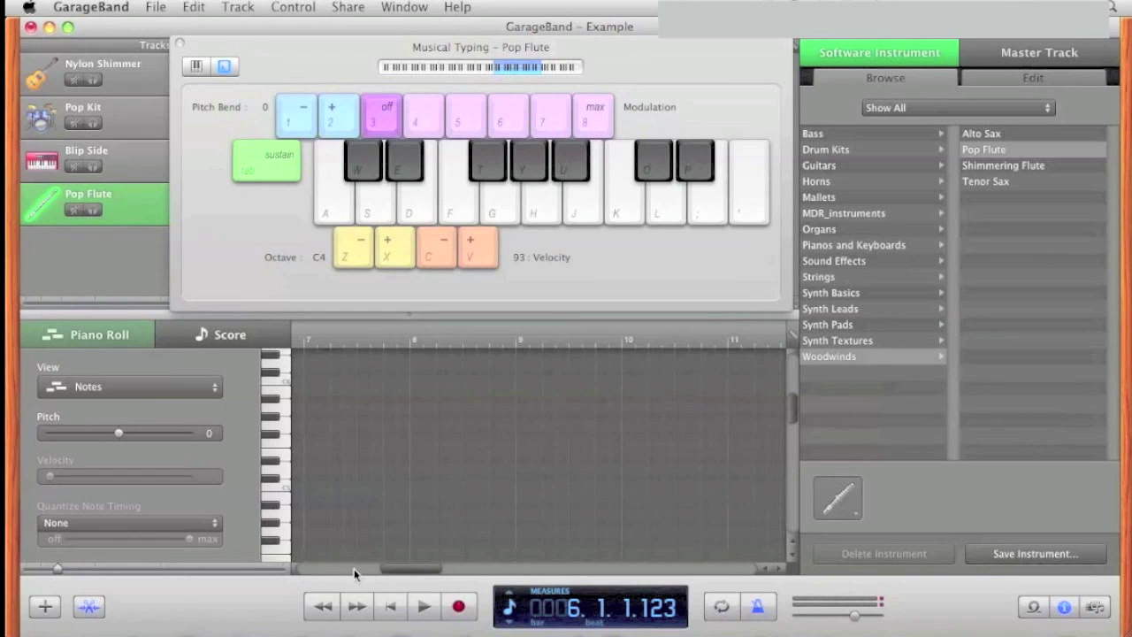
pyautogui.moveTo(405, 571); pyautogui.dragTo(330, 575)
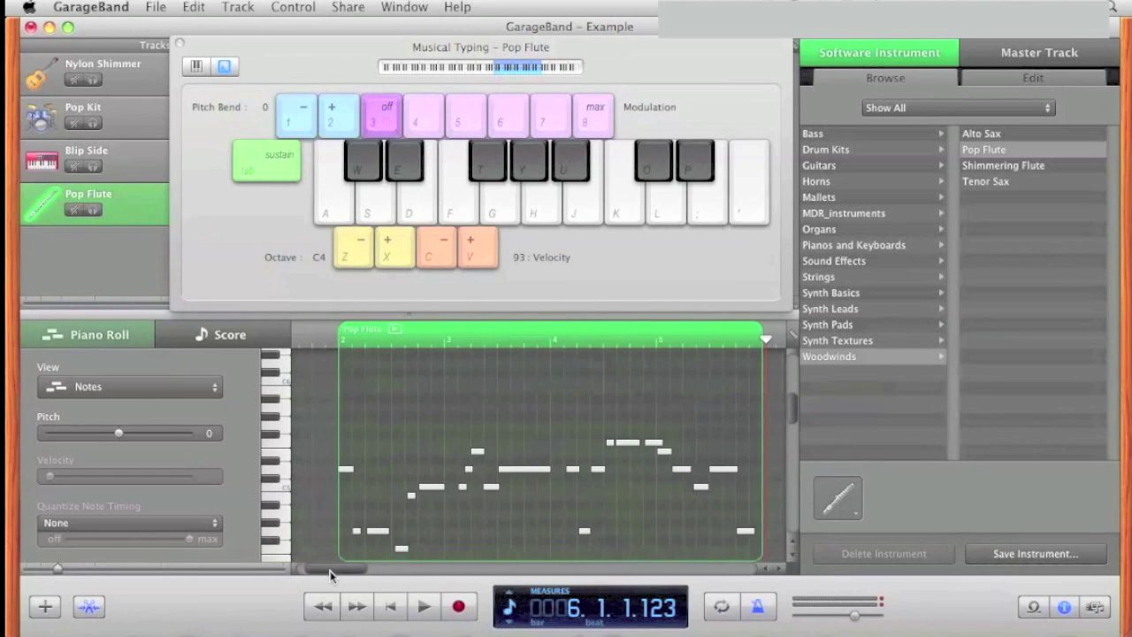
pyautogui.click(379, 492)
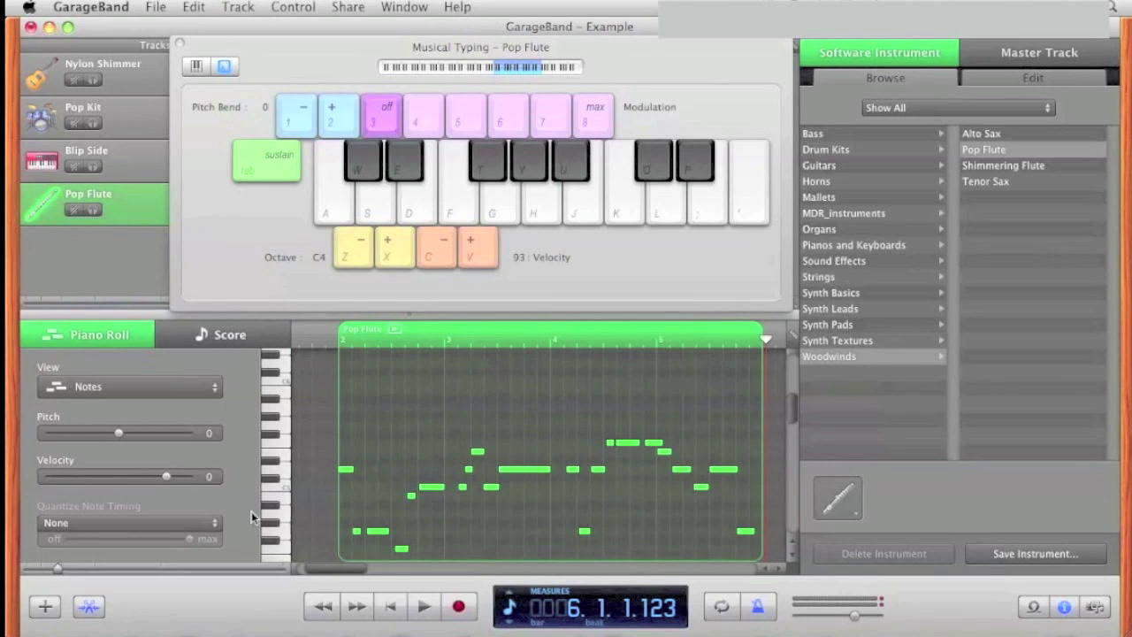
pyautogui.click(215, 524)
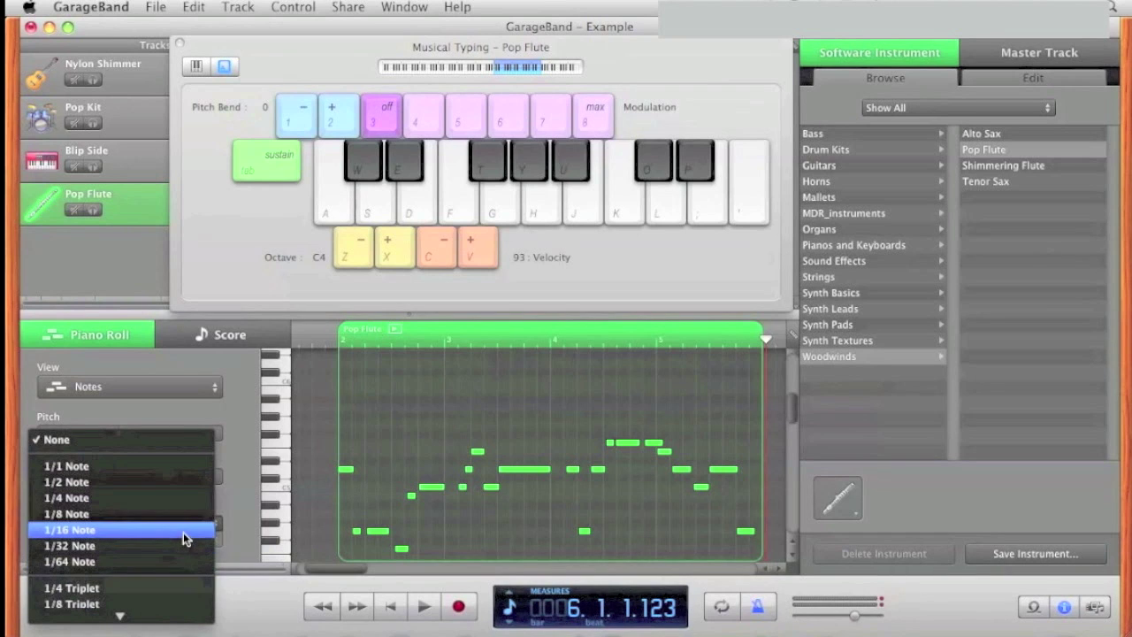
pyautogui.click(183, 531)
# - Play the quantized flute melody back from the start of the song
pyautogui.press('Home')
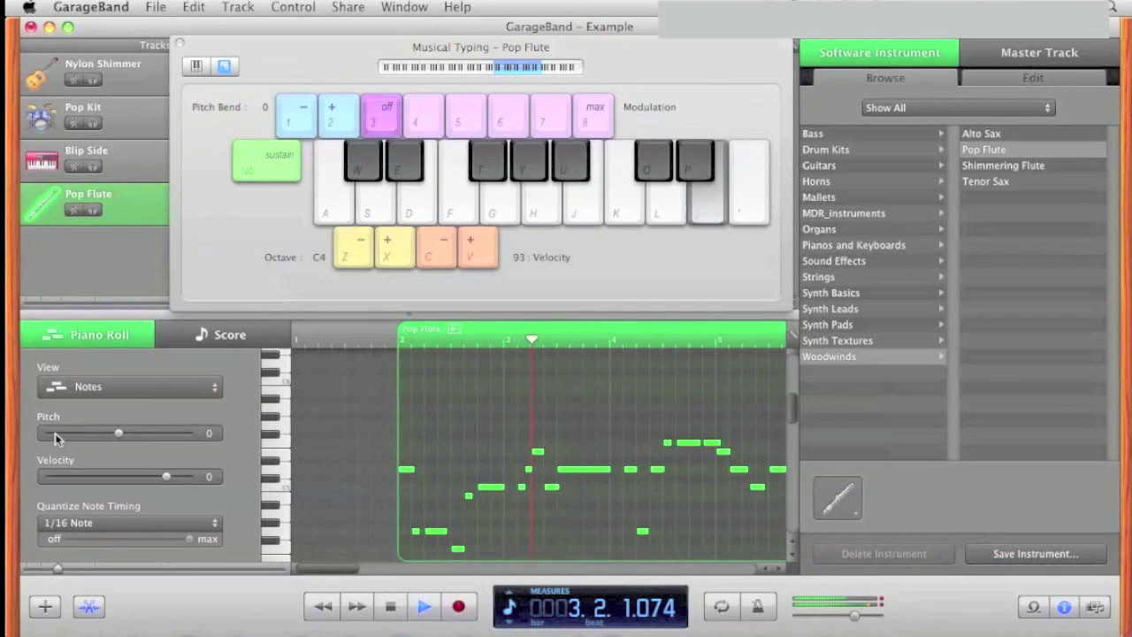
pyautogui.press('space')
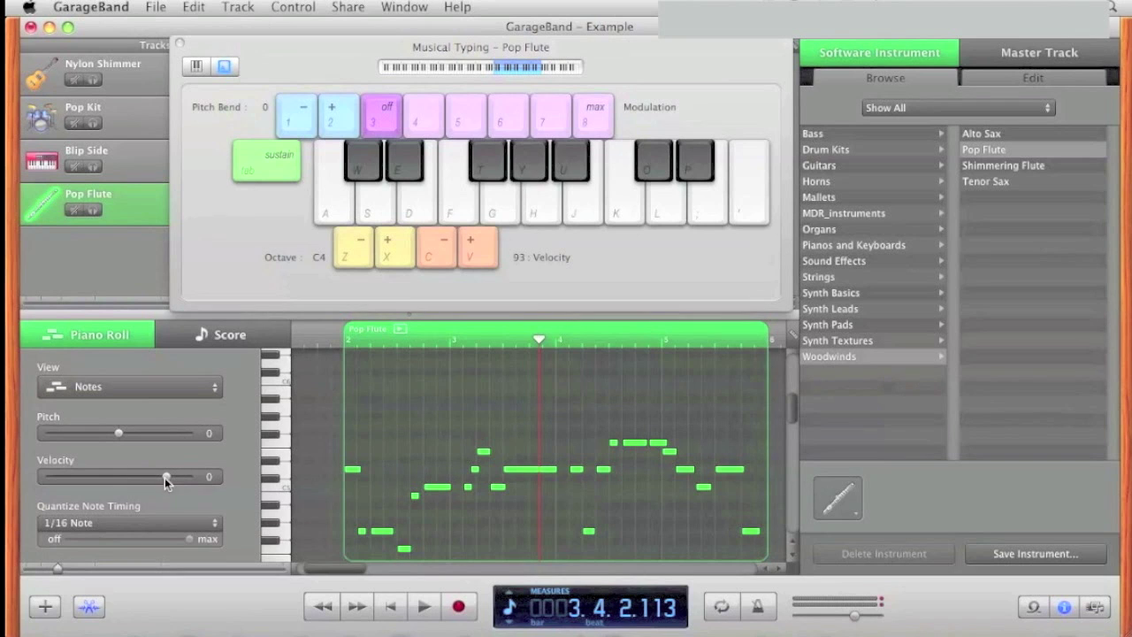
pyautogui.press('space')
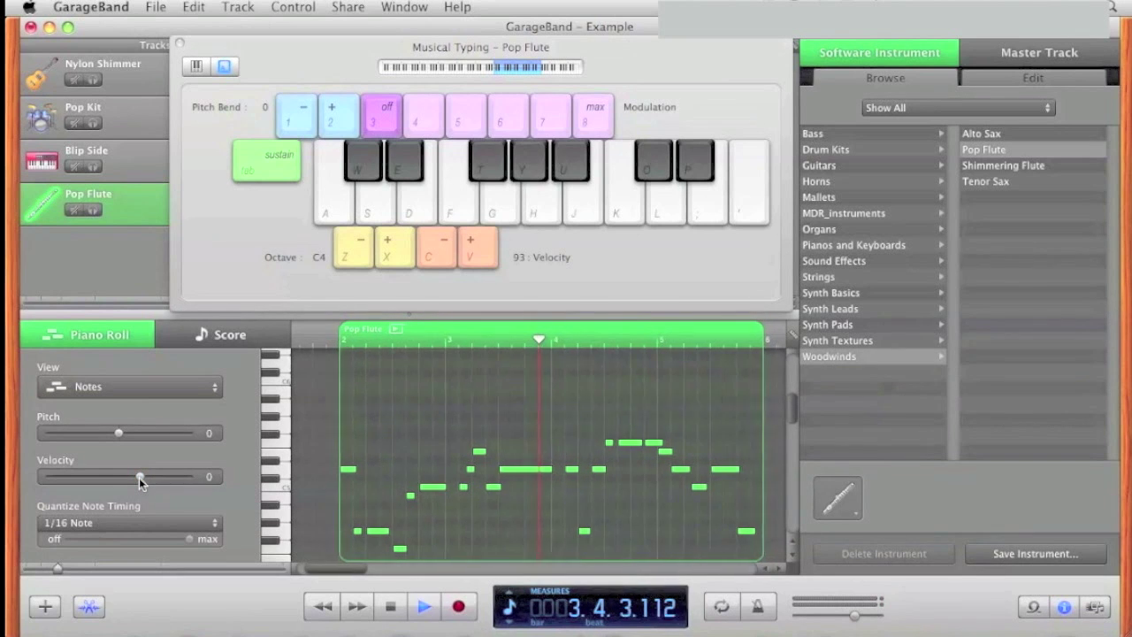
pyautogui.press('Return')
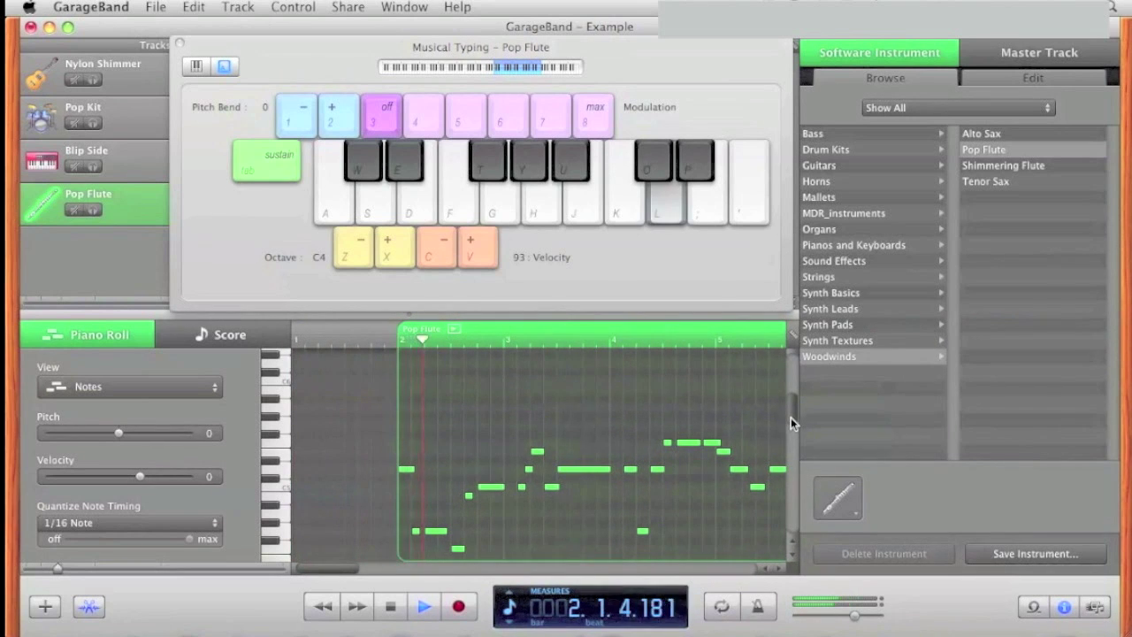
# - Lower the pitch of one low Pop Flute note and play to hear the change
pyautogui.moveTo(791, 418); pyautogui.dragTo(792, 428)
pyautogui.press('space')
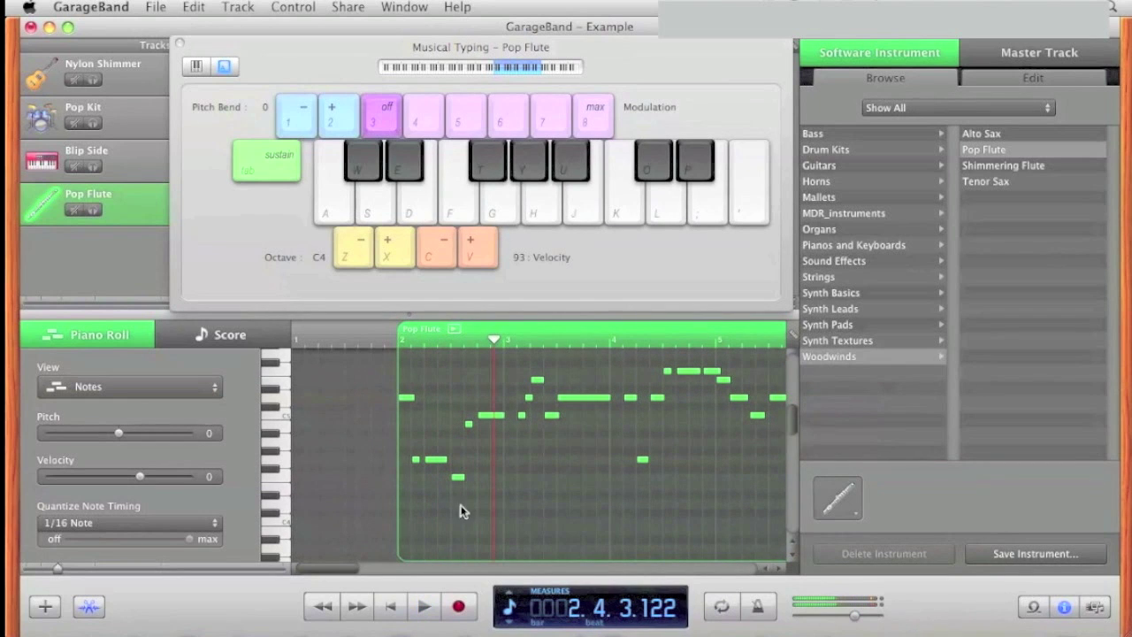
pyautogui.click(482, 453)
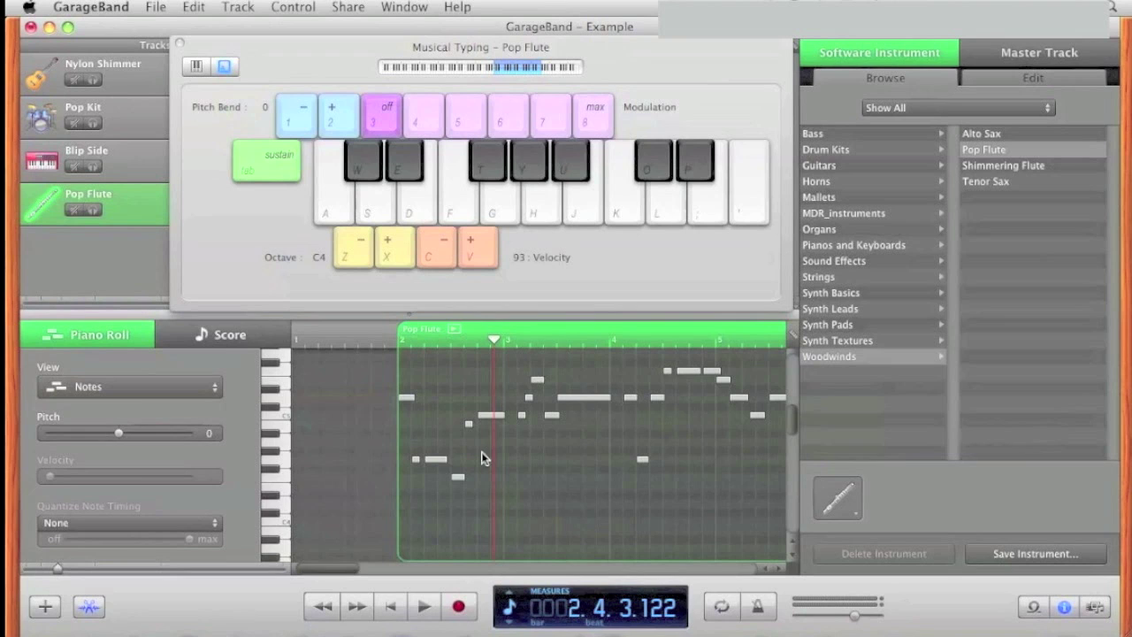
pyautogui.click(437, 460)
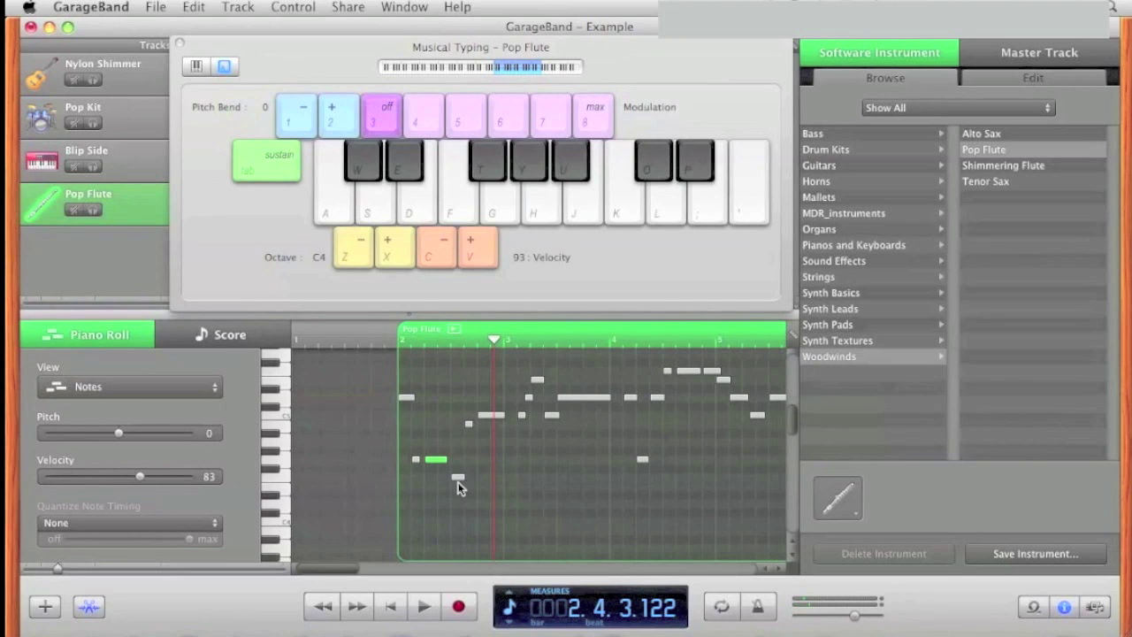
pyautogui.moveTo(468, 424); pyautogui.dragTo(468, 442)
pyautogui.press('space')
pyautogui.press('space')
# - Shift the low note one sixteenth earlier and add a new D5 note at velocity 63
pyautogui.click(528, 358)
pyautogui.click(370, 343)
pyautogui.click(516, 417)
pyautogui.hotkey('ctrl', 'Right')
pyautogui.hotkey('ctrl', 'Right')
pyautogui.click(537, 398)
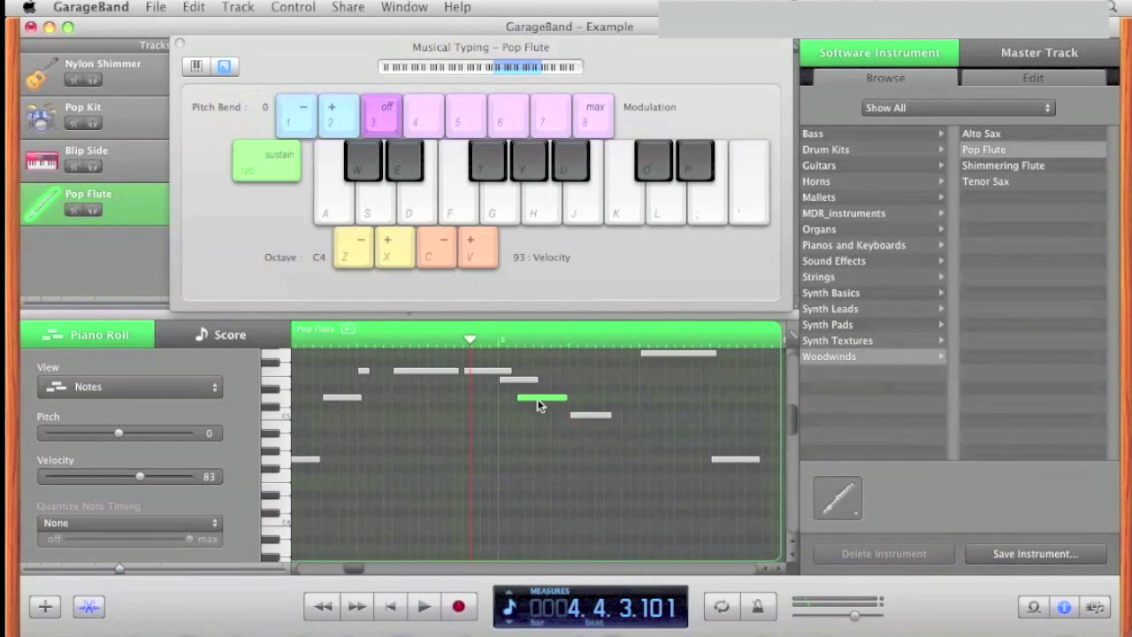
pyautogui.click(419, 399)
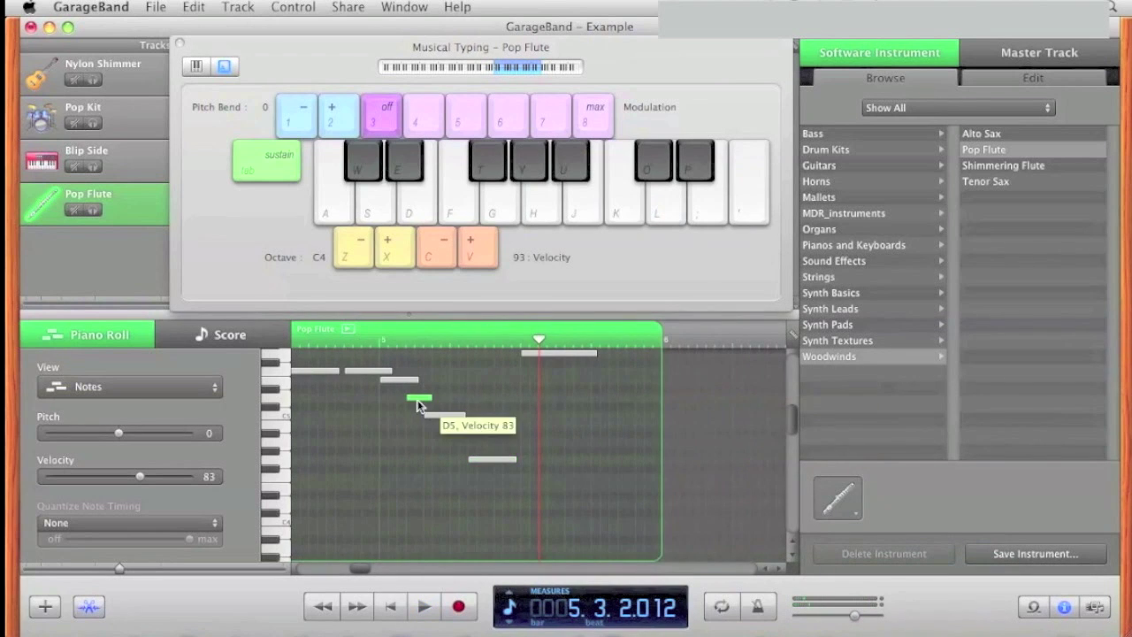
pyautogui.moveTo(492, 459); pyautogui.dragTo(475, 459)
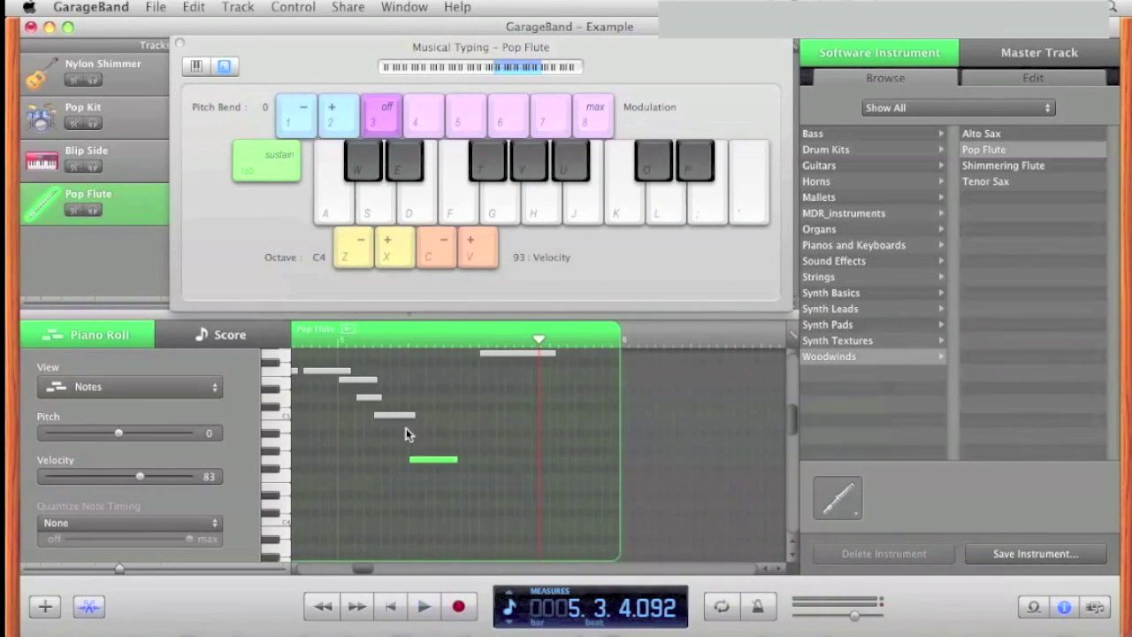
pyautogui.keyDown('super'); pyautogui.click(467, 397); pyautogui.keyUp('super')
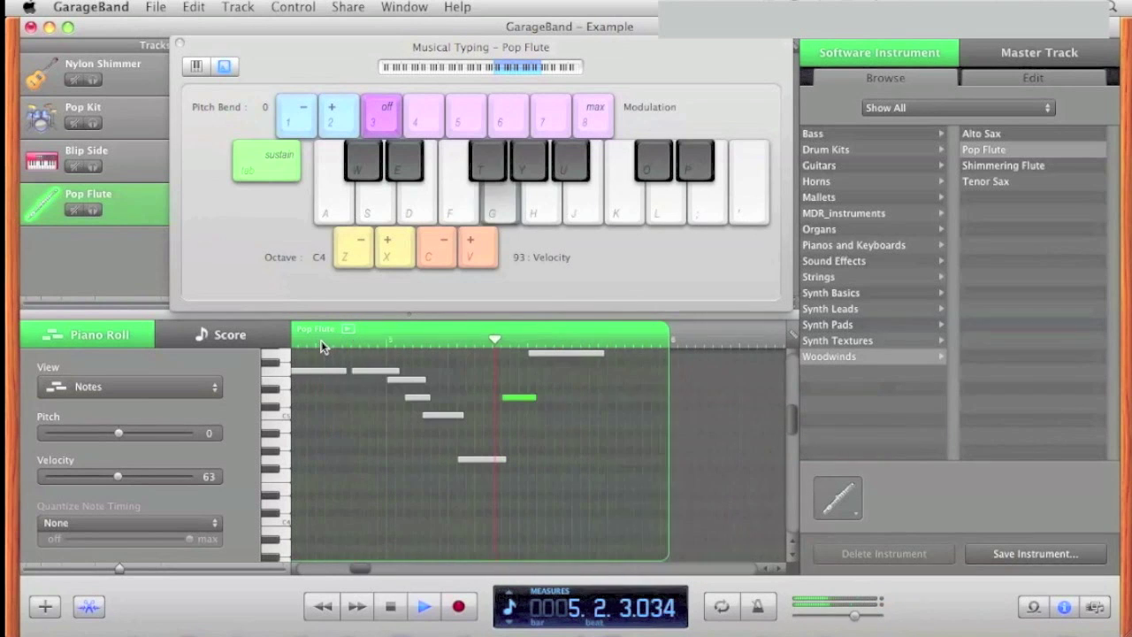
# - Play the song from the start and move Musical Typing off the track regions
pyautogui.click(318, 337)
pyautogui.press('Return')
pyautogui.press('space')
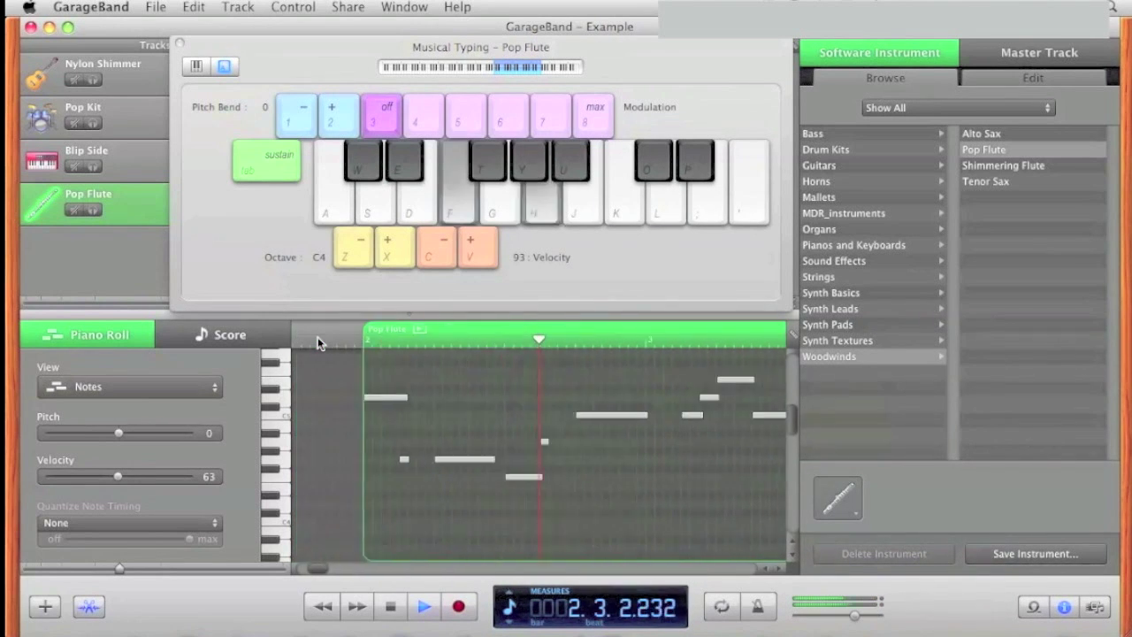
pyautogui.moveTo(278, 50); pyautogui.dragTo(571, 288)
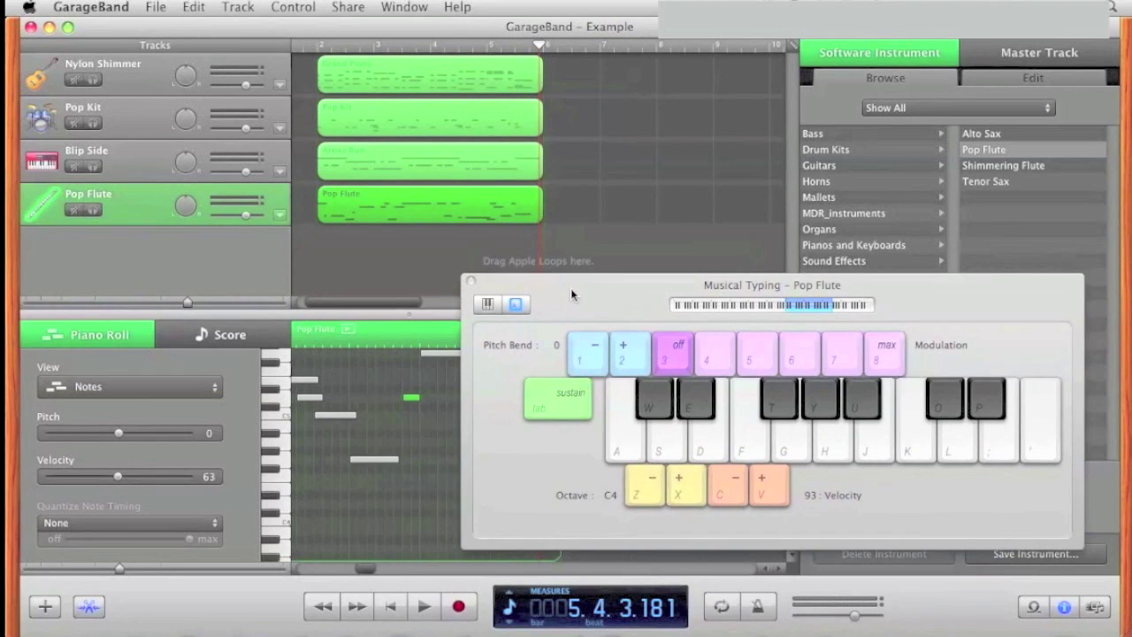
# - Play the edited four-track song from the start to bar 6, moving Musical Typing back up
pyautogui.press('Return')
pyautogui.press('space')
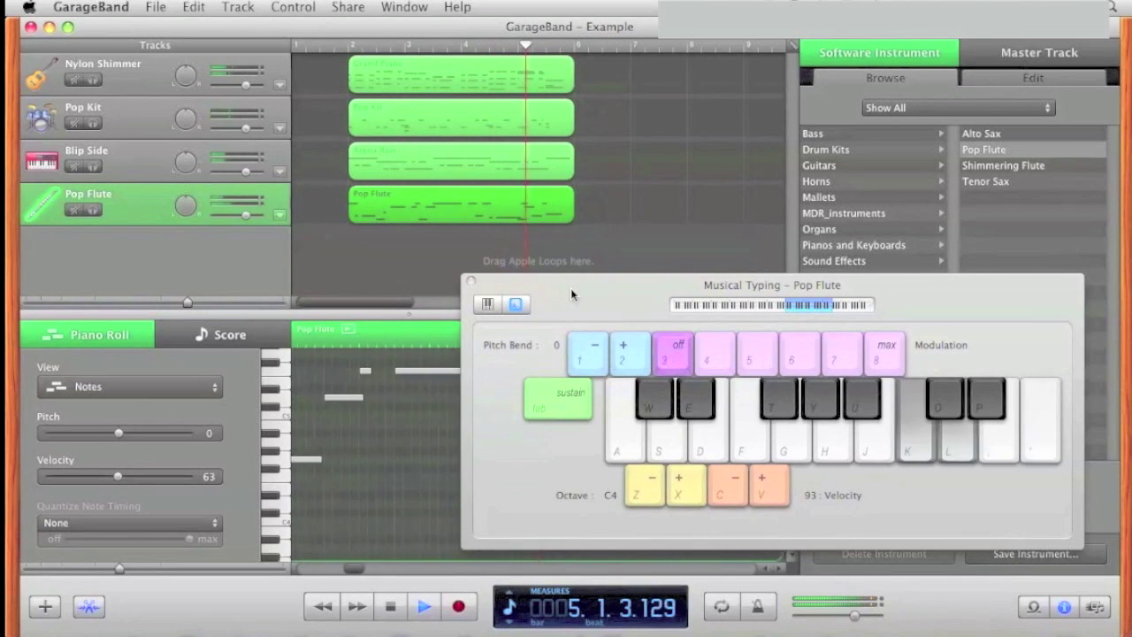
pyautogui.press('space')
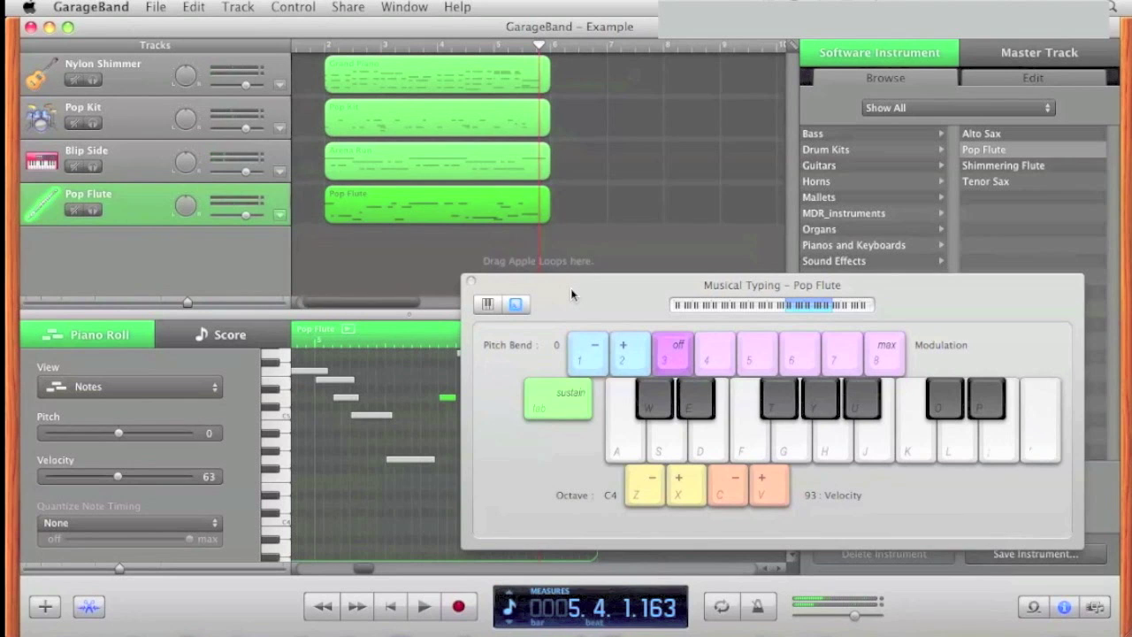
pyautogui.moveTo(570, 288); pyautogui.dragTo(414, 52)
pyautogui.press('space')
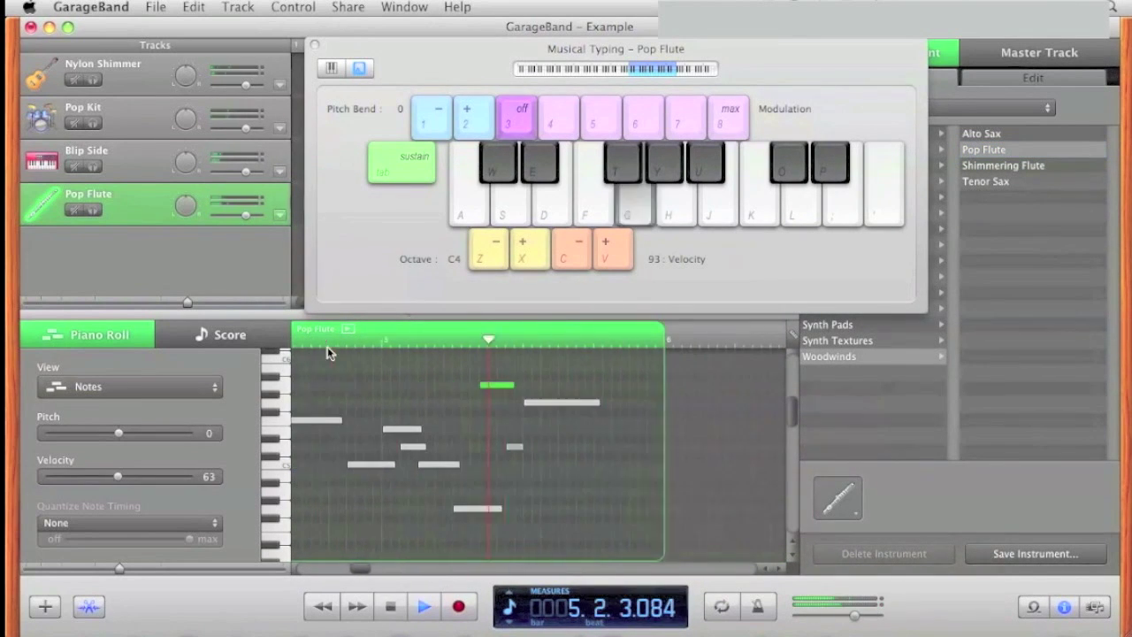
pyautogui.press('Return')
pyautogui.press('space')
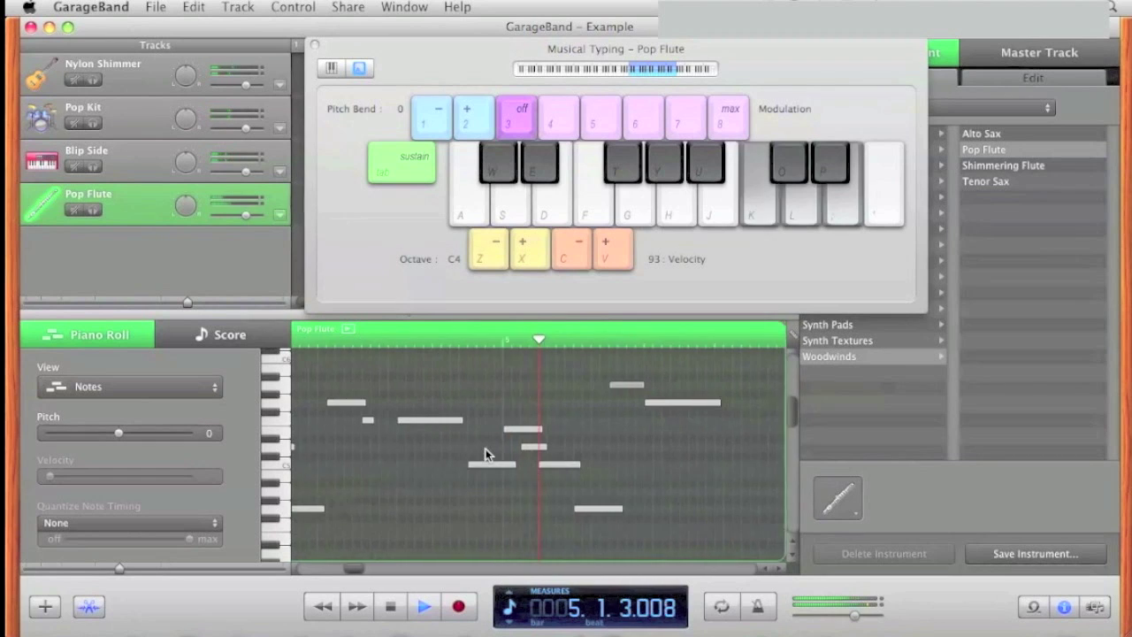
pyautogui.press('space')
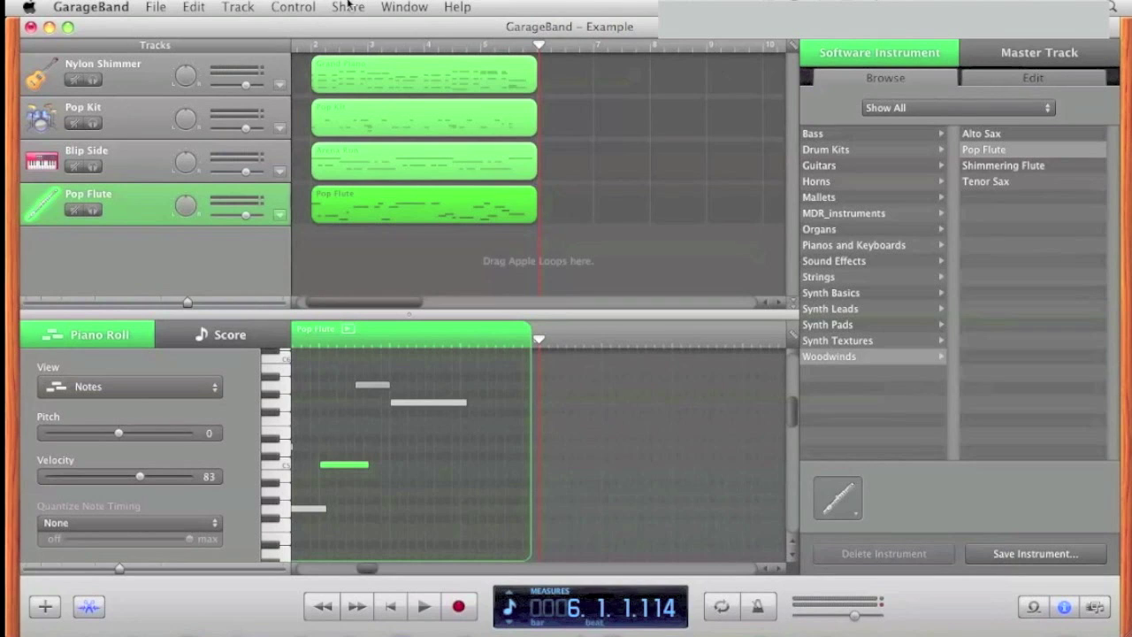
# - Save the project and export the song to disk as Example.mp3 using the Higher Quality MP3 encoder
pyautogui.click(155, 8)
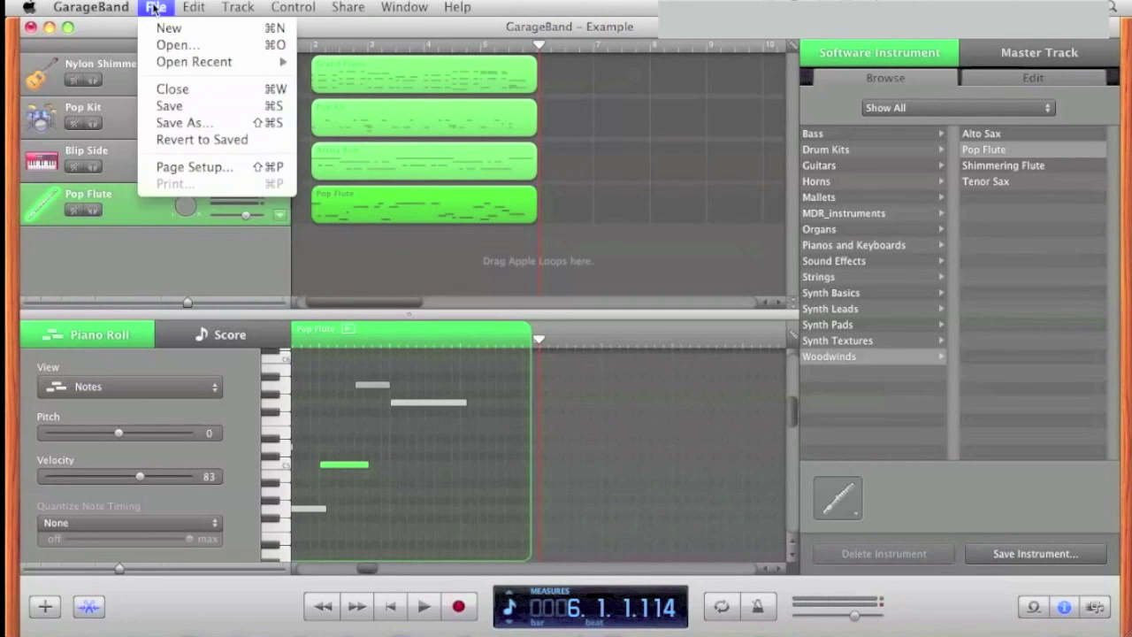
pyautogui.click(189, 107)
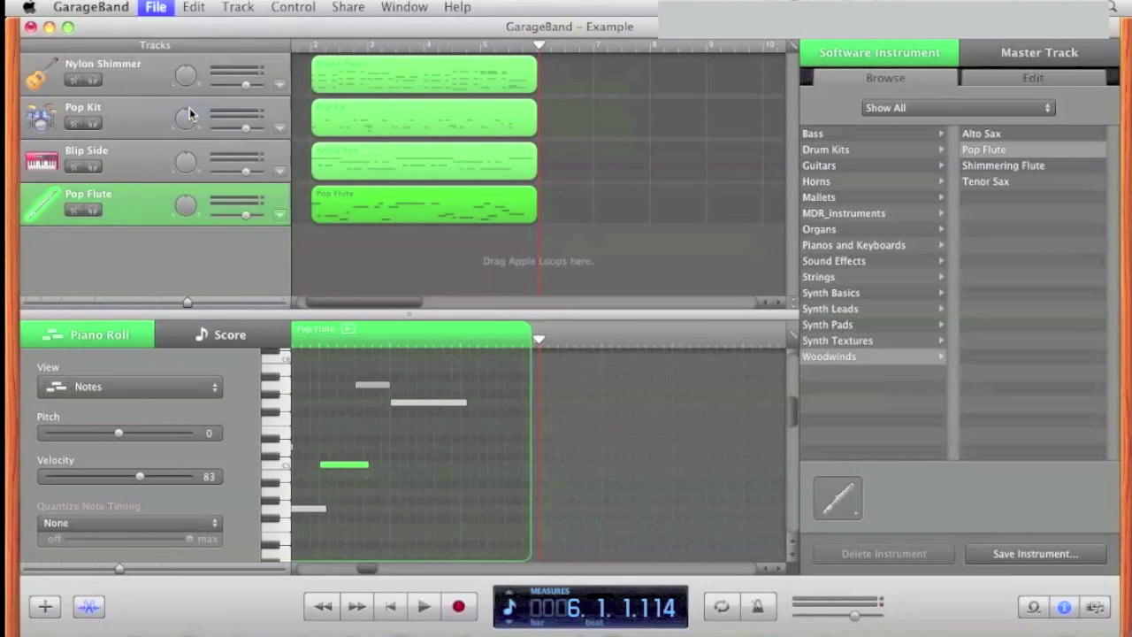
pyautogui.click(348, 8)
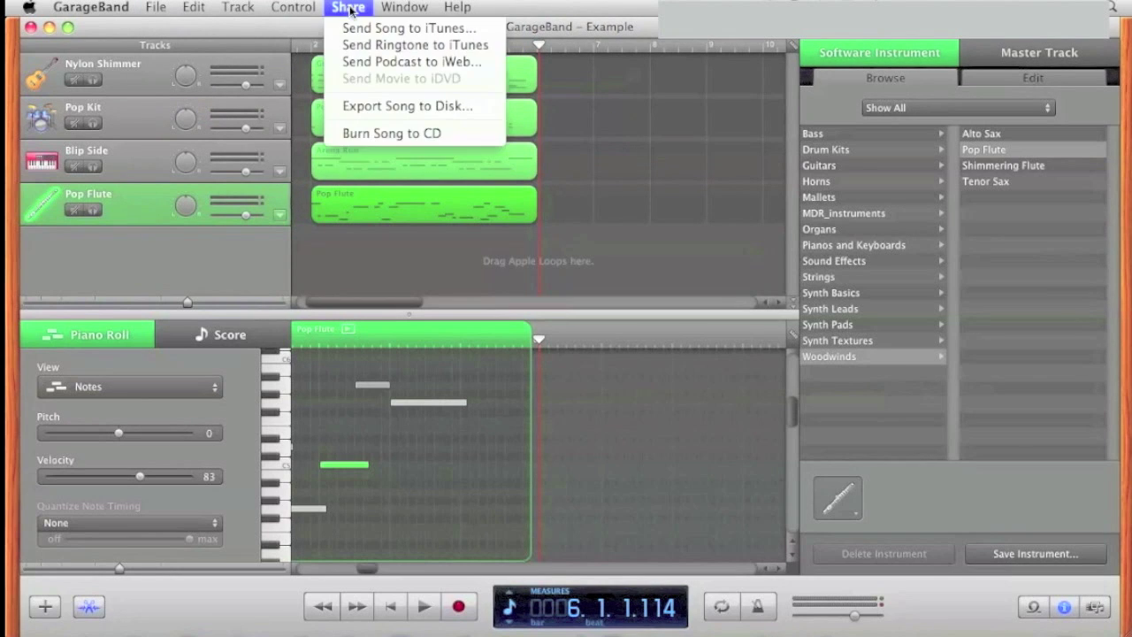
pyautogui.click(432, 105)
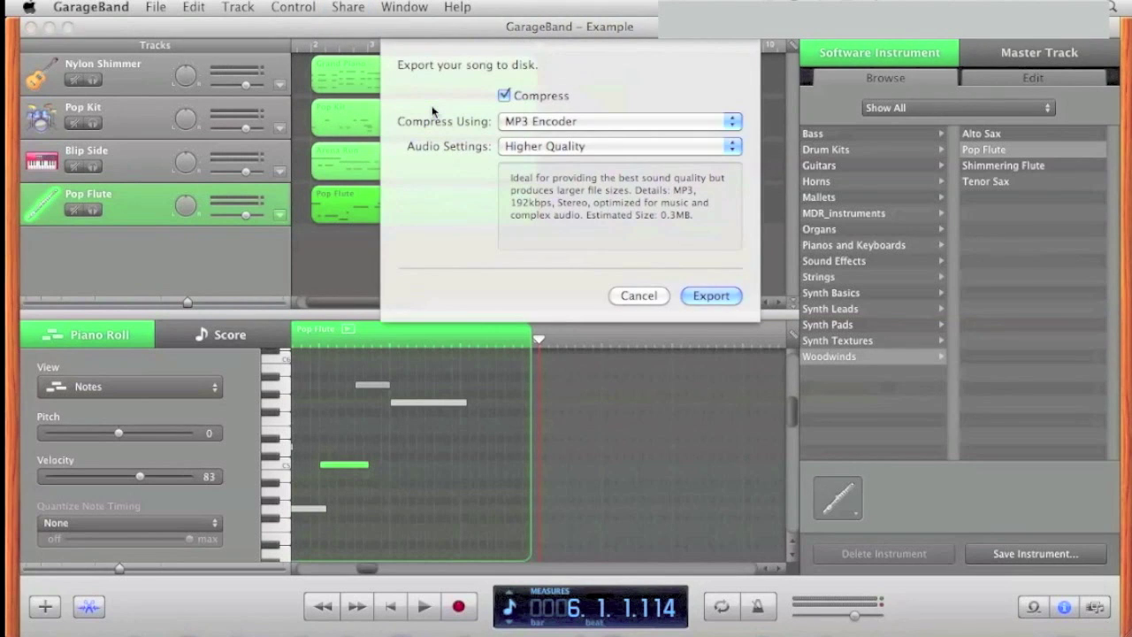
pyautogui.click(711, 297)
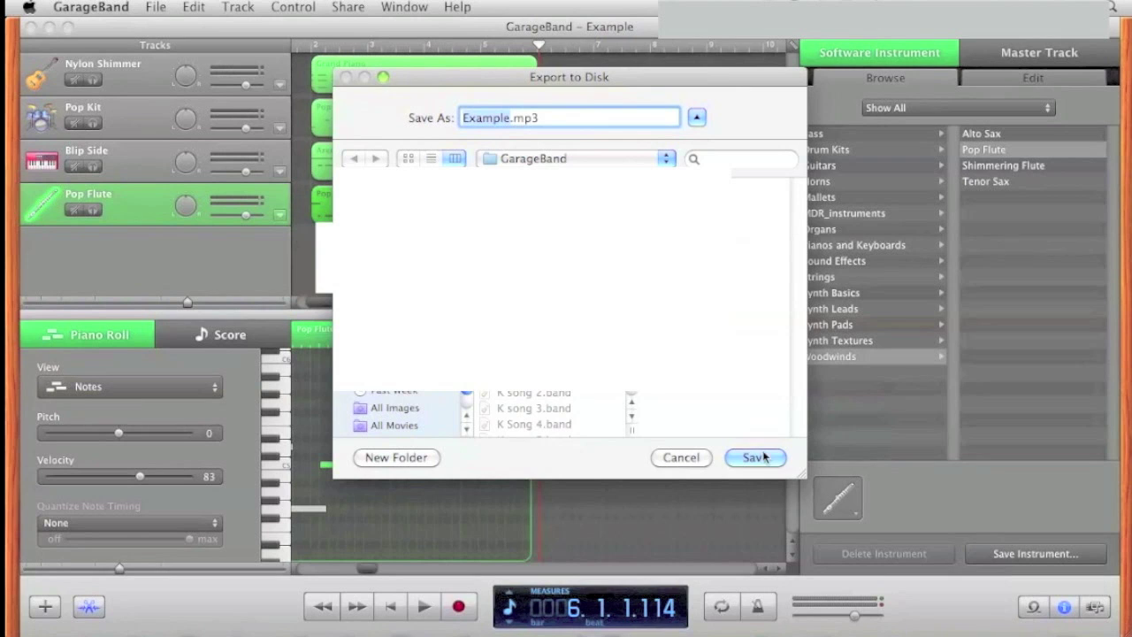
pyautogui.click(756, 457)
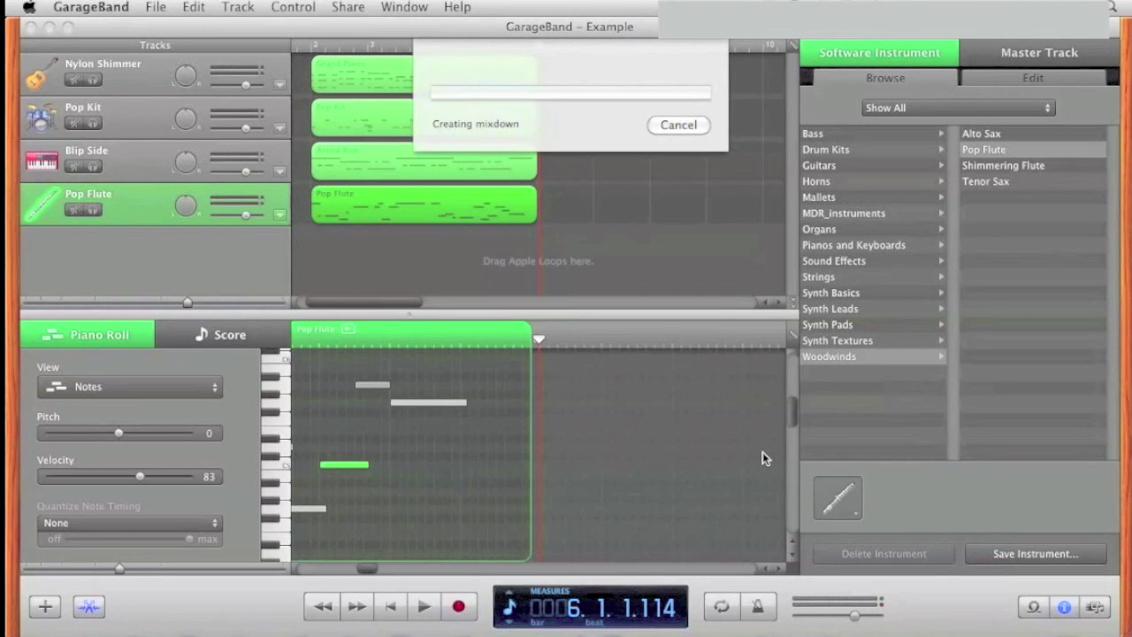